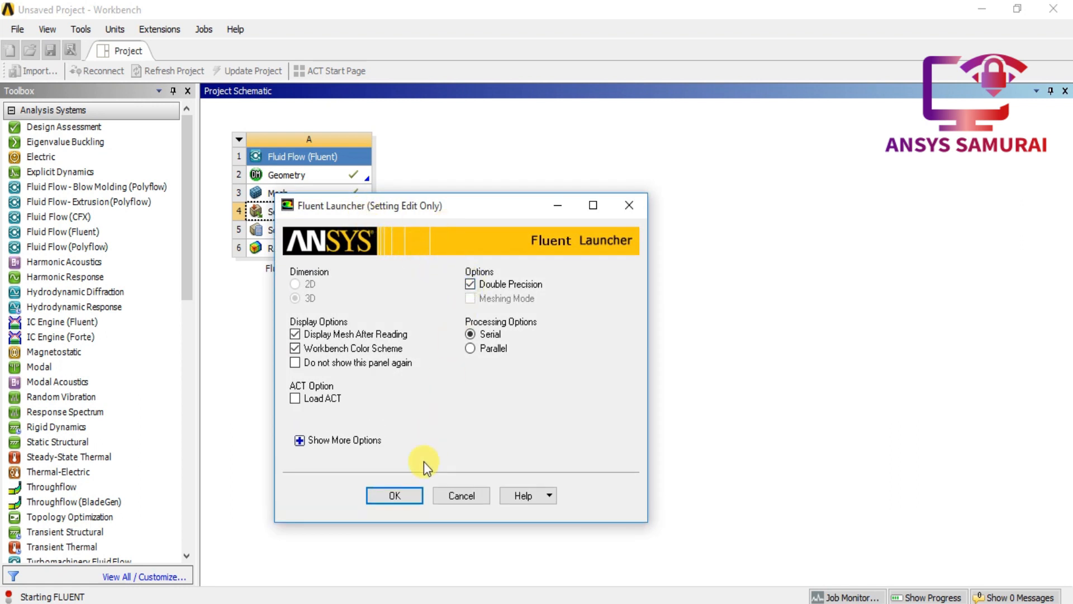
Step: Launch Fluent for the 3D case with double precision and open the general solver settings
click(417, 488)
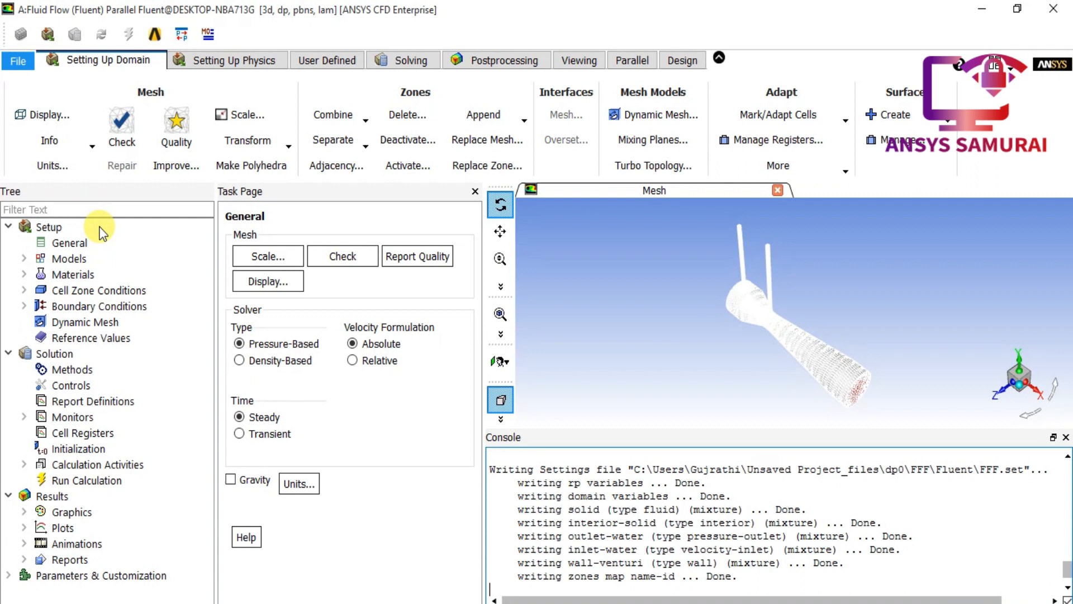
click(84, 247)
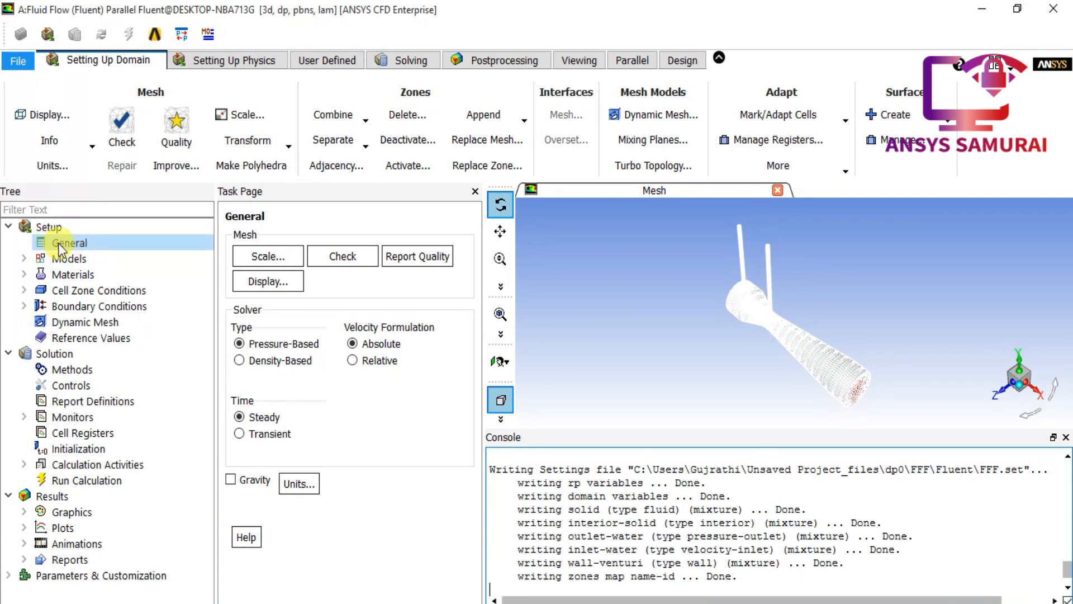
click(62, 246)
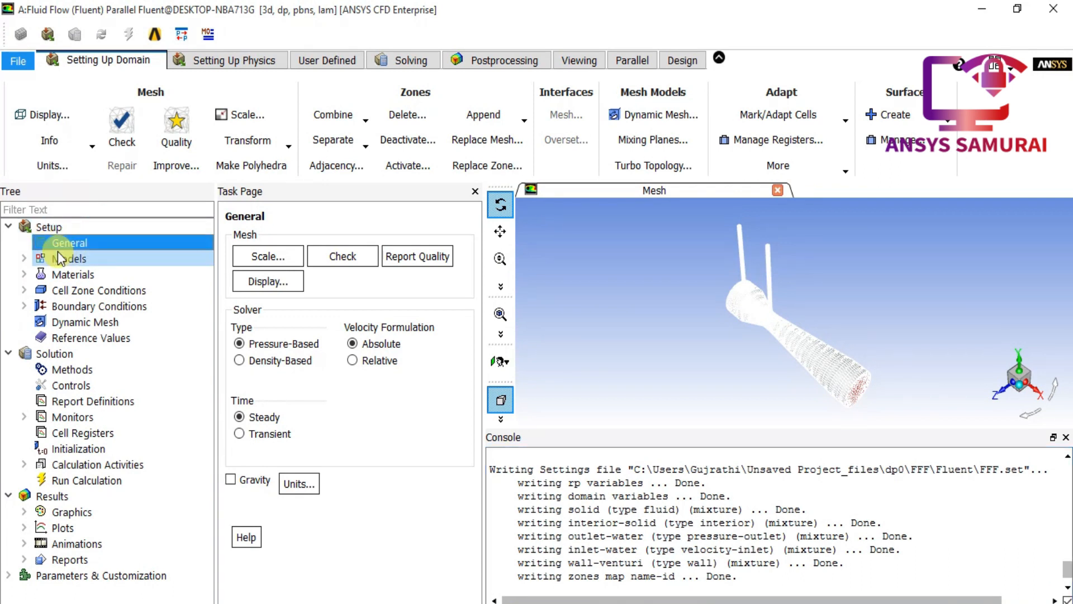
Step: Set the viscous model to the standard k-epsilon turbulence model with standard wall functions
double_click(60, 258)
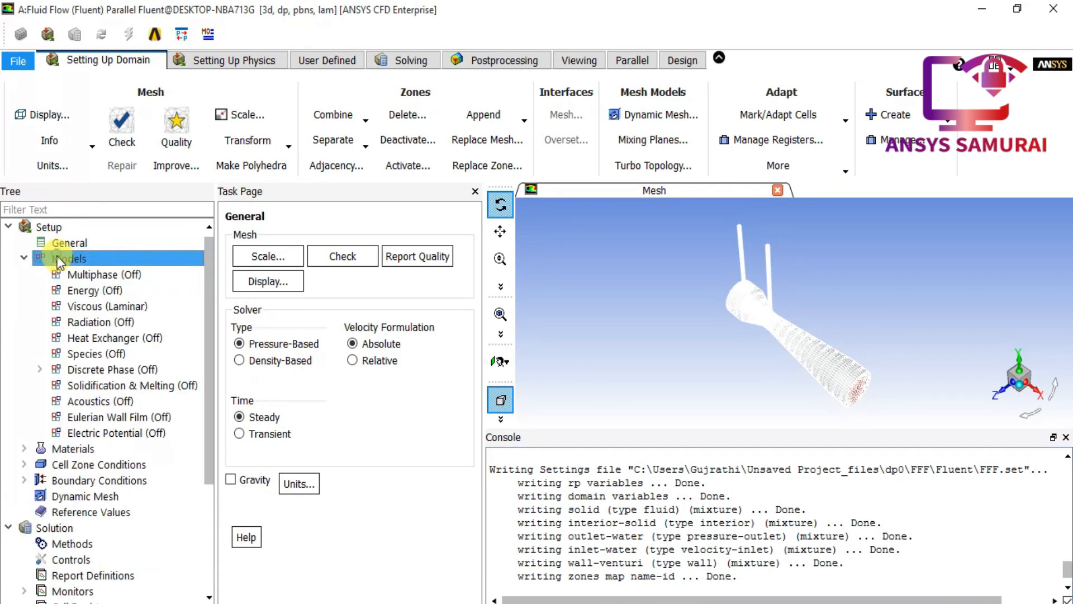
click(102, 304)
double_click(152, 306)
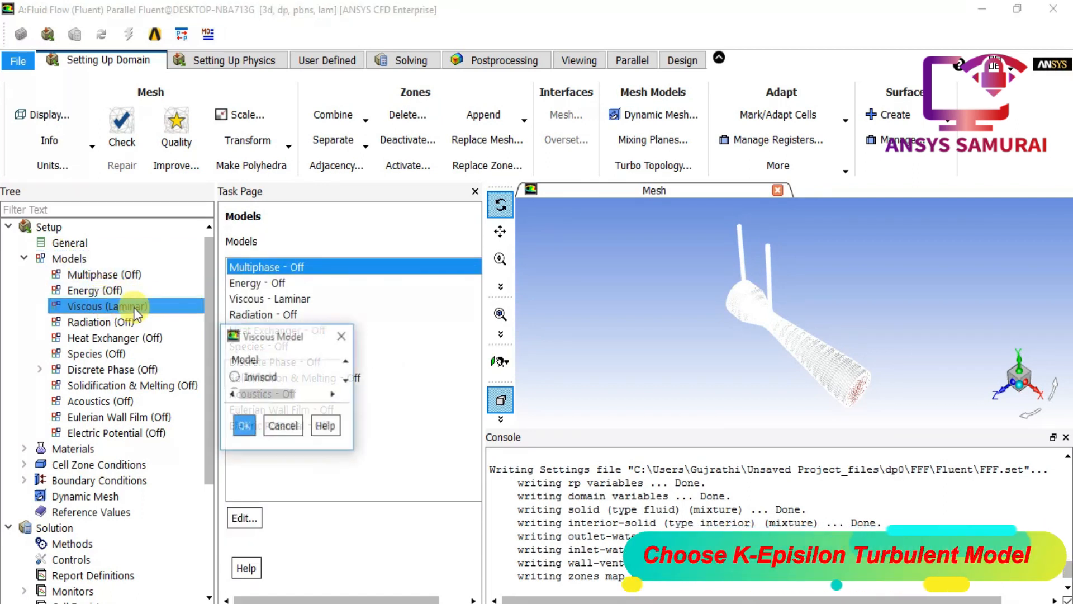
drag(268, 336, 382, 25)
click(306, 262)
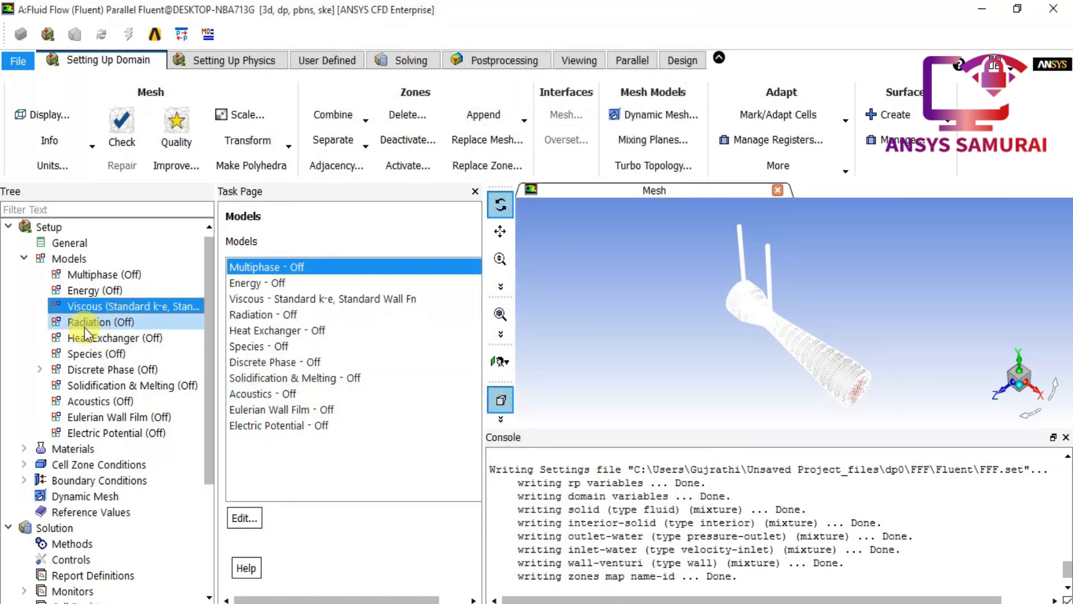
click(26, 258)
Step: Open the materials setup and start creating or editing a fluid material
double_click(51, 275)
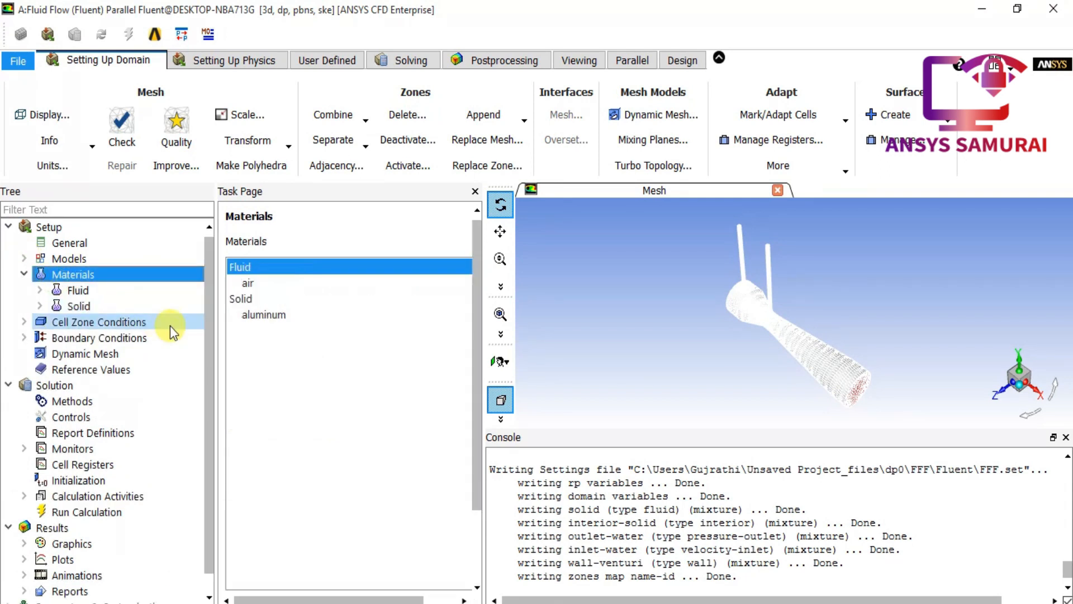
scroll(304, 338, down, 3)
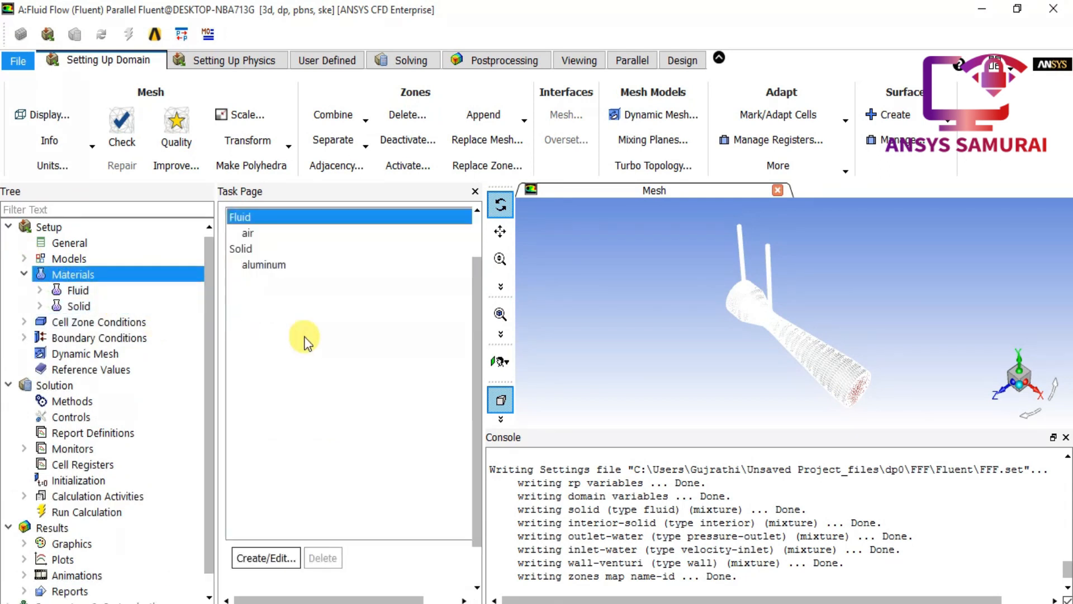
click(257, 517)
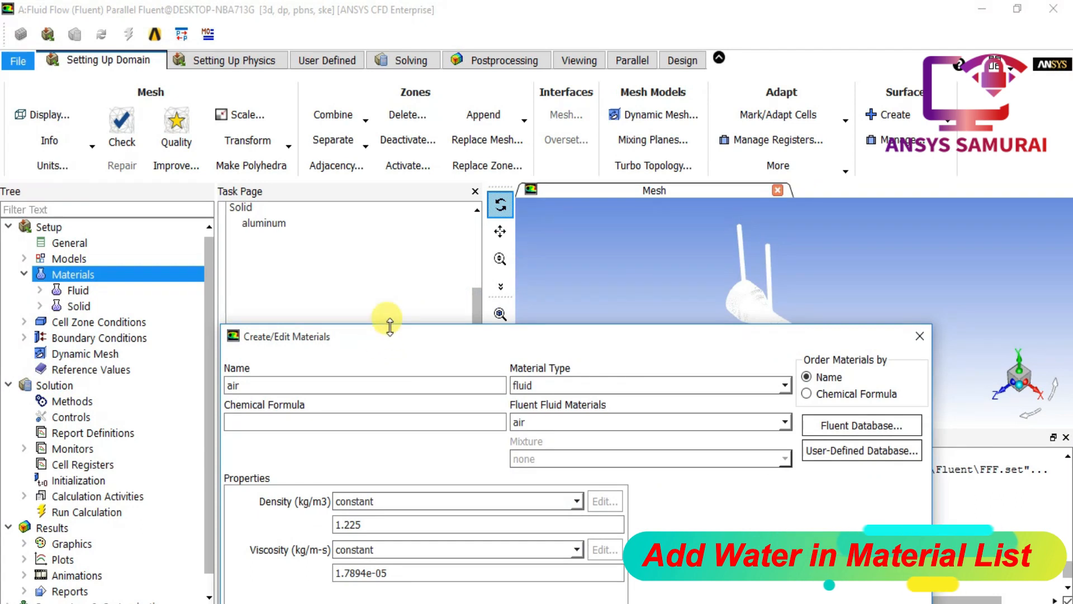
drag(387, 331, 388, 70)
click(858, 183)
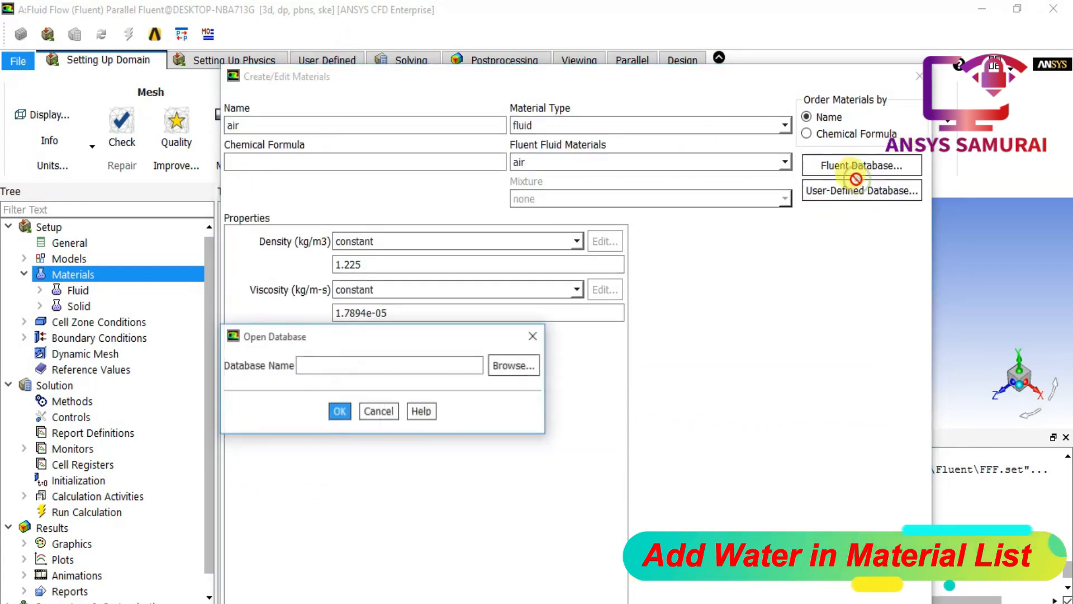
click(539, 336)
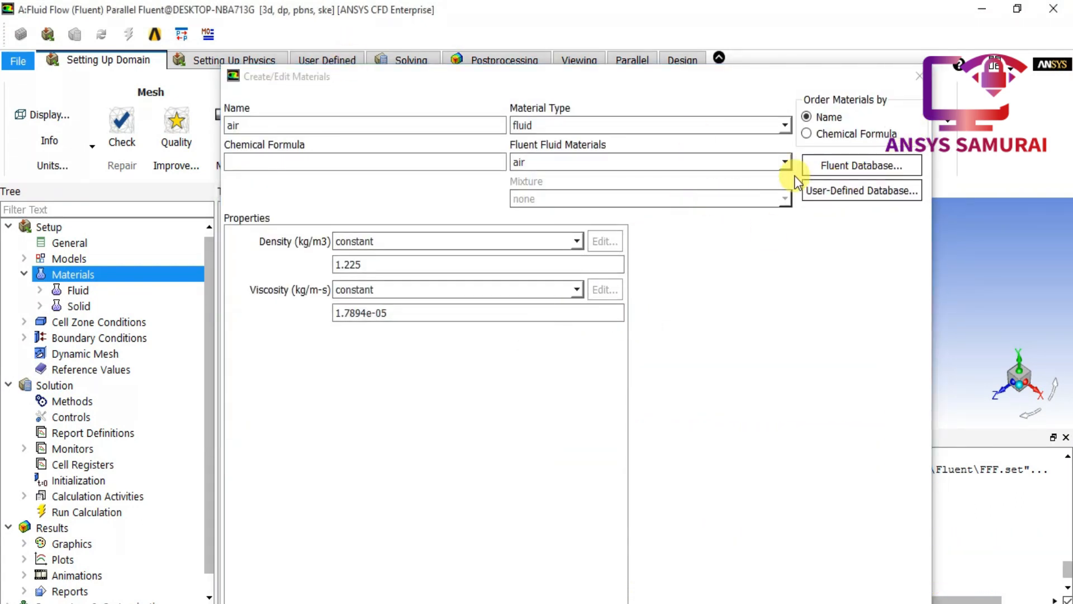
Step: Copy water-liquid (h2o<l>) from the Fluent material database into the case's fluid materials
click(816, 166)
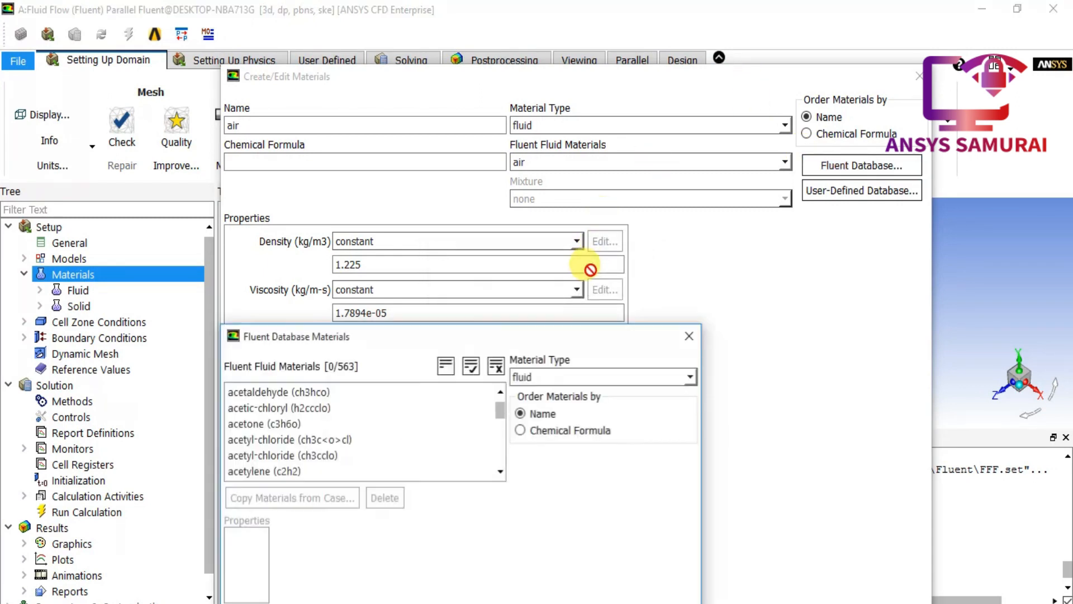
drag(535, 331, 606, 109)
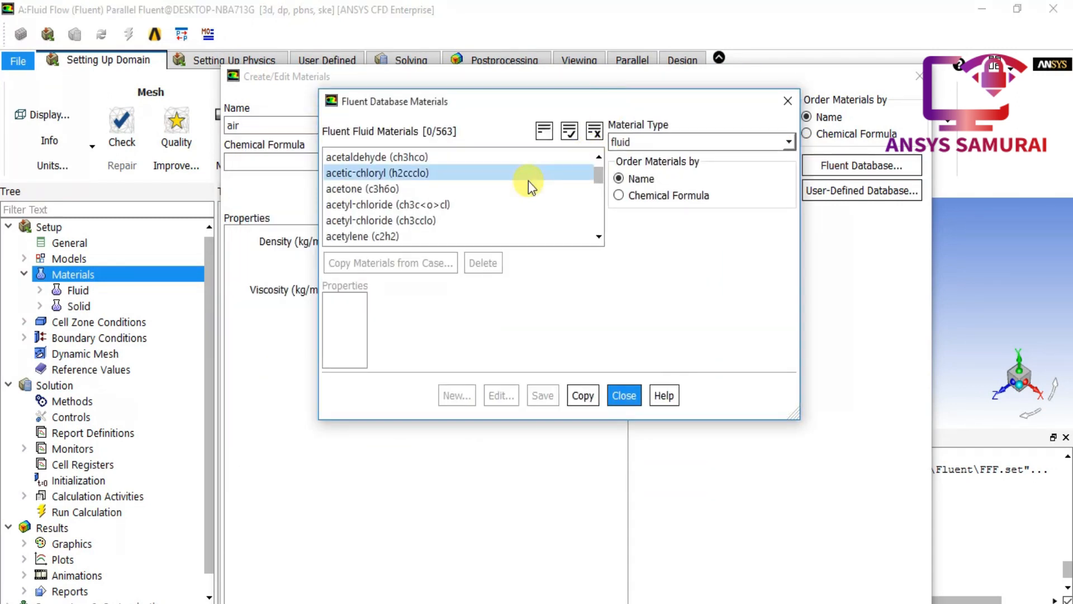
drag(596, 171, 509, 242)
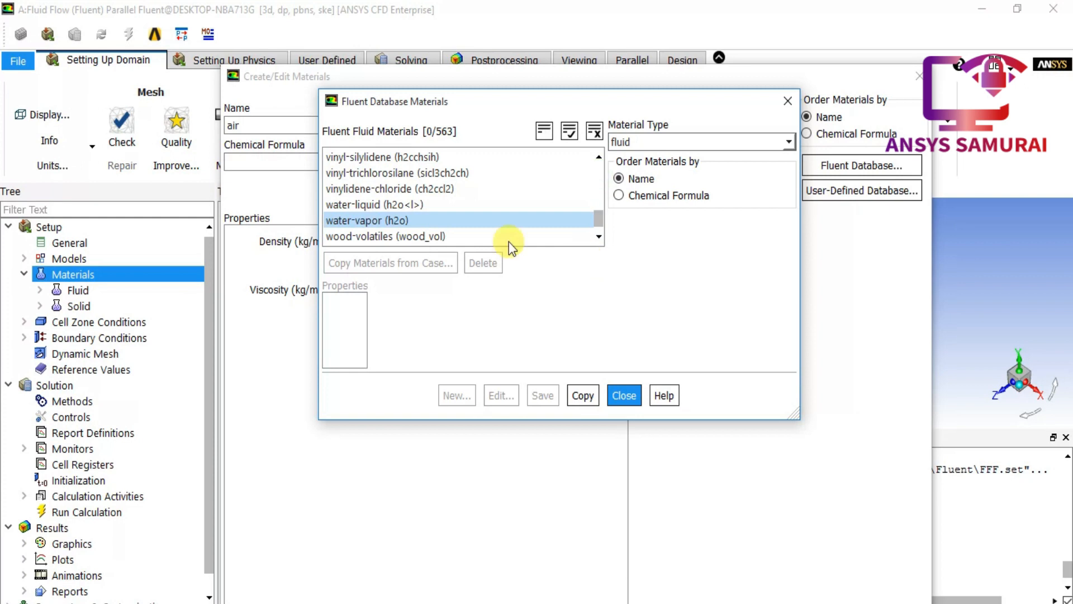
click(403, 207)
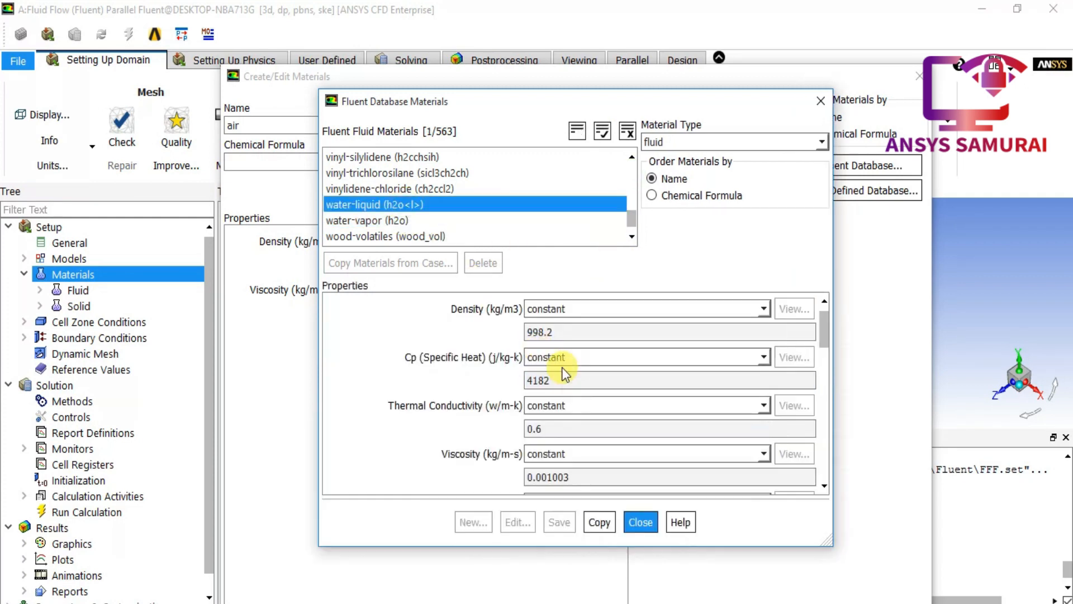
click(640, 522)
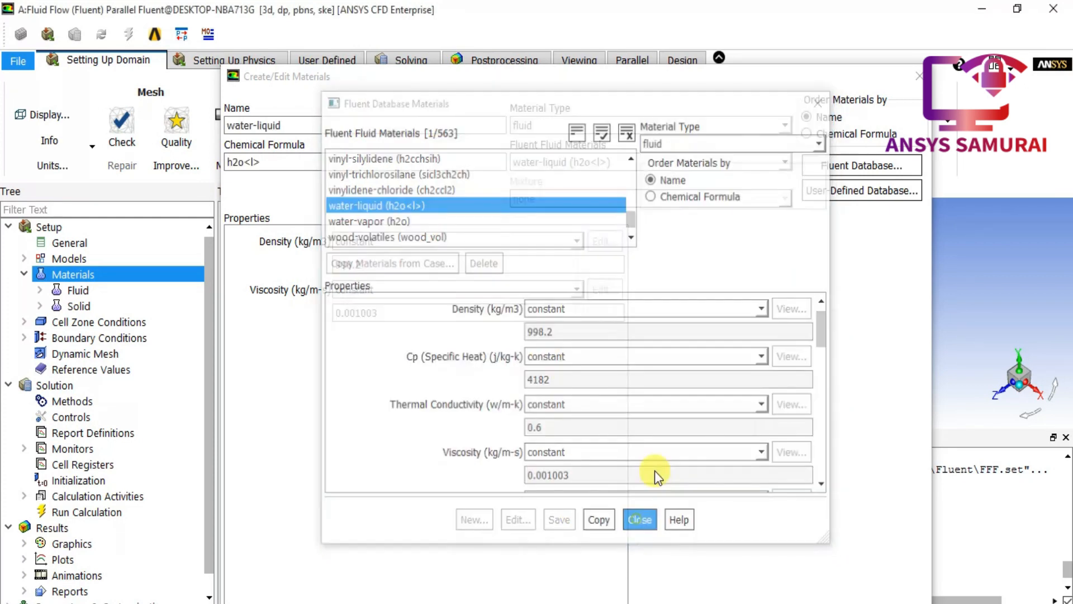
click(913, 73)
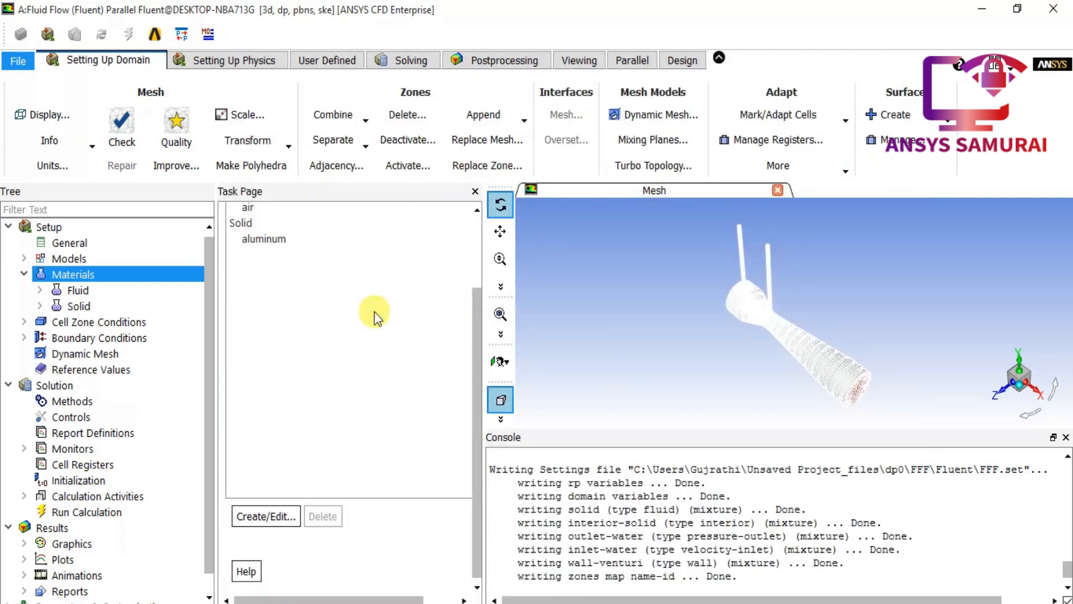
click(258, 242)
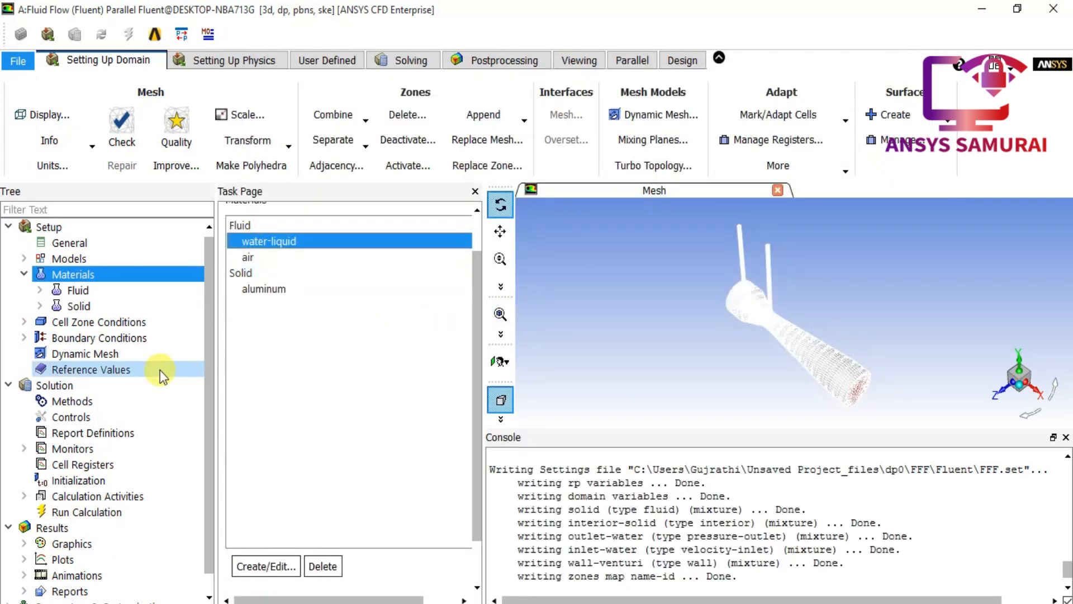
click(24, 274)
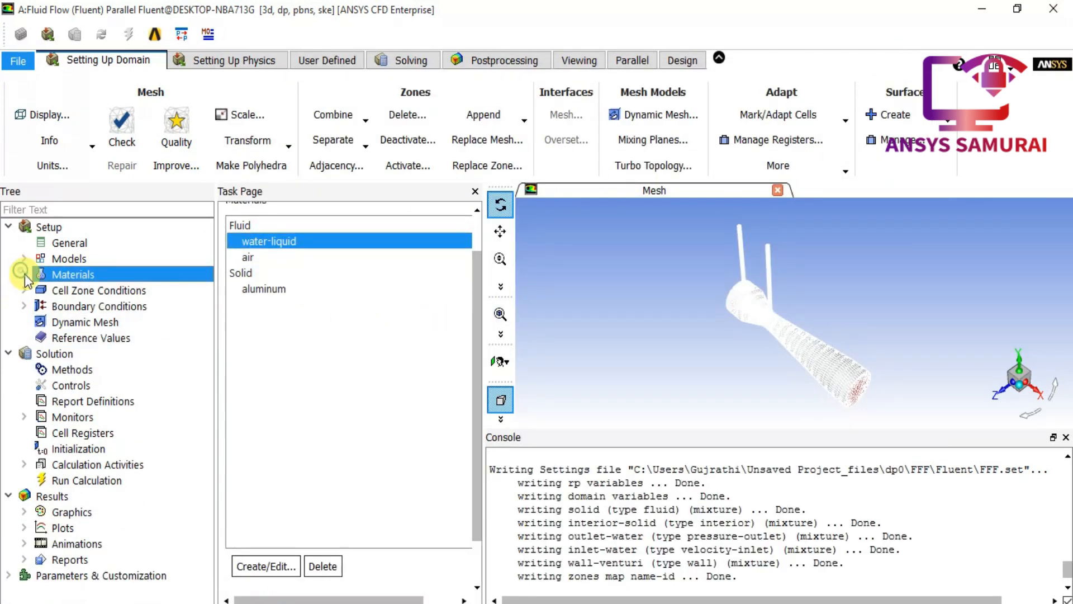
Step: Assign water-liquid as the material of the fluid cell zone named solid
double_click(95, 290)
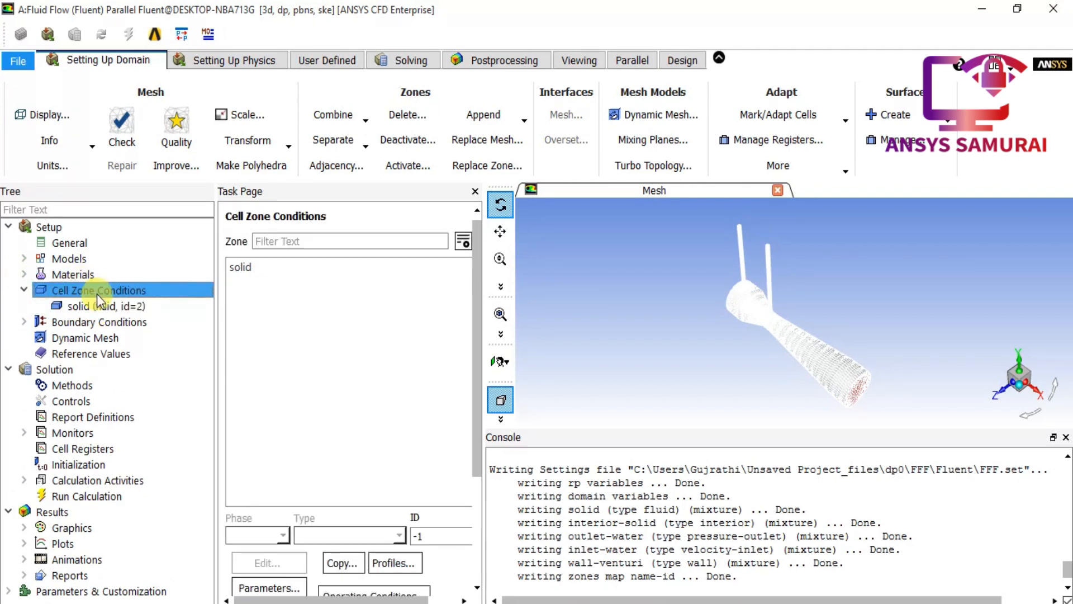
click(242, 269)
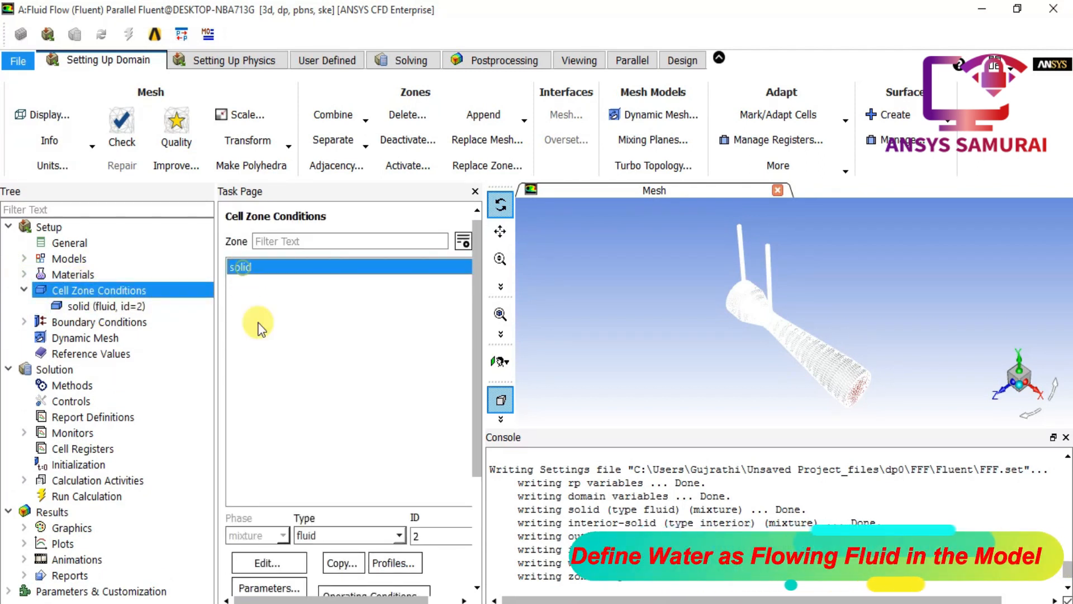
scroll(254, 363, down, 3)
click(271, 463)
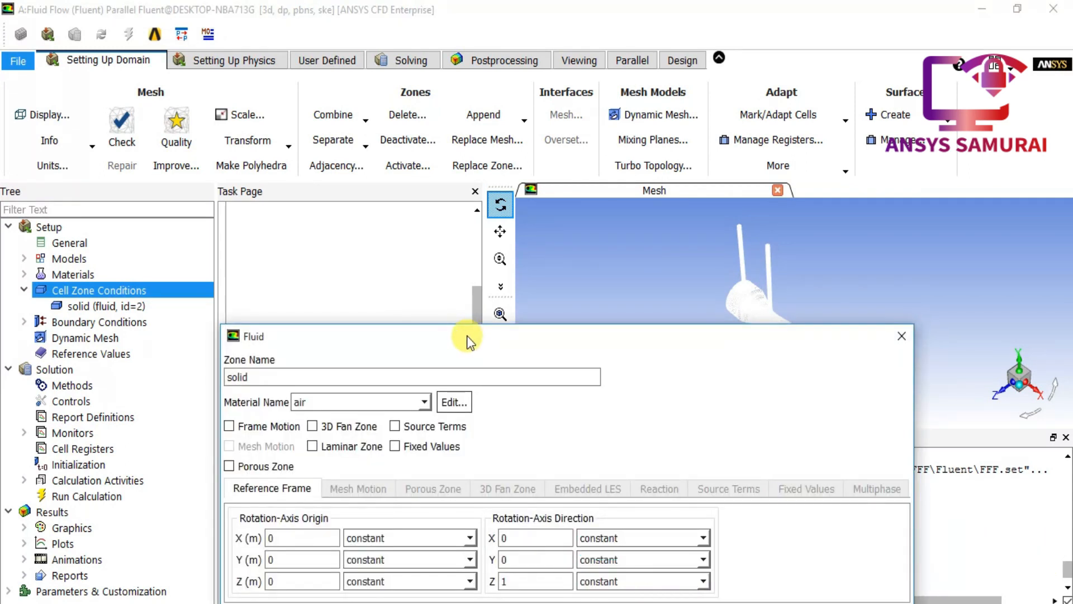
drag(467, 336, 510, 130)
click(438, 196)
click(425, 206)
click(567, 423)
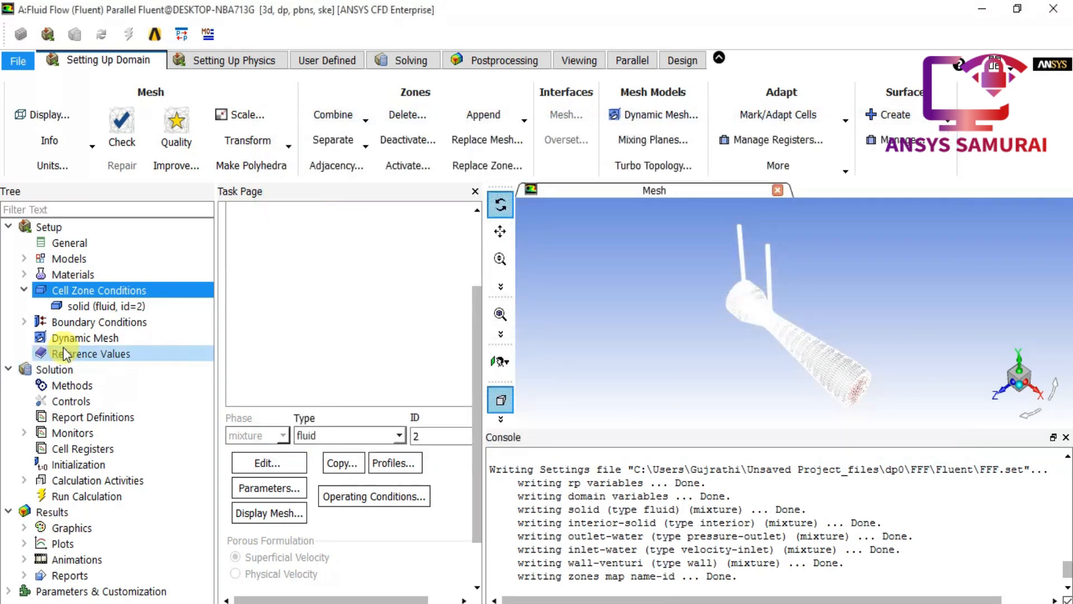
click(25, 289)
Step: Set the velocity magnitude of the inlet-water boundary to 0.5 m/s, normal to the boundary
double_click(65, 310)
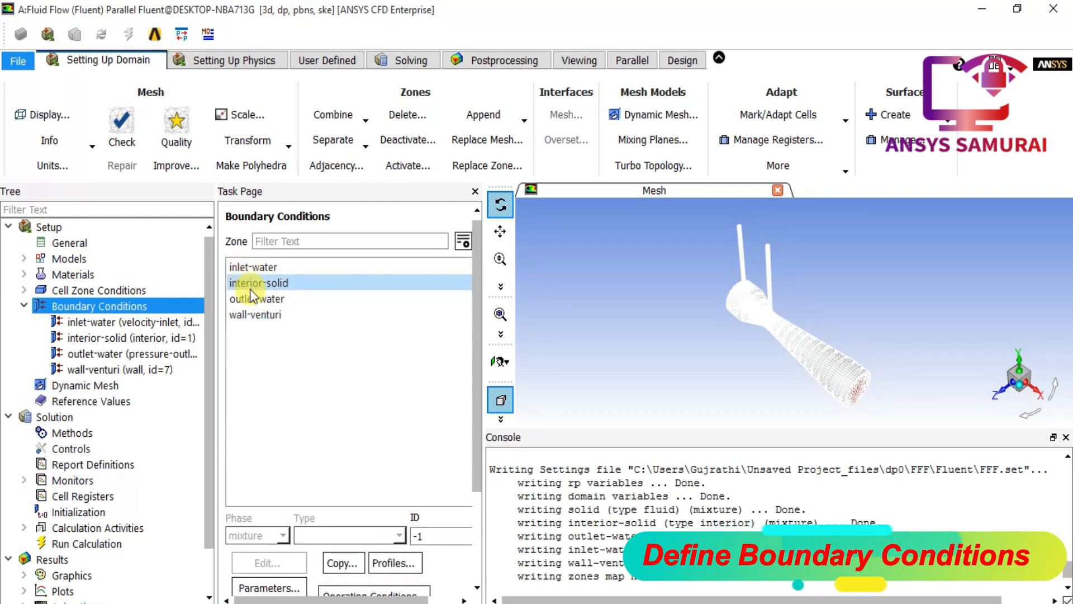
click(276, 268)
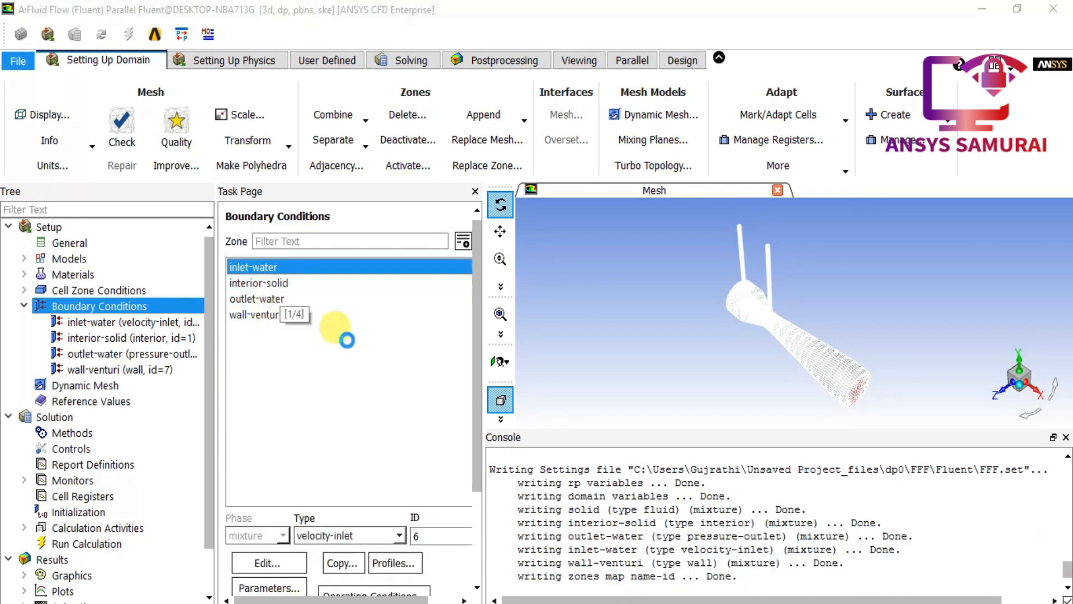
drag(379, 336, 381, 136)
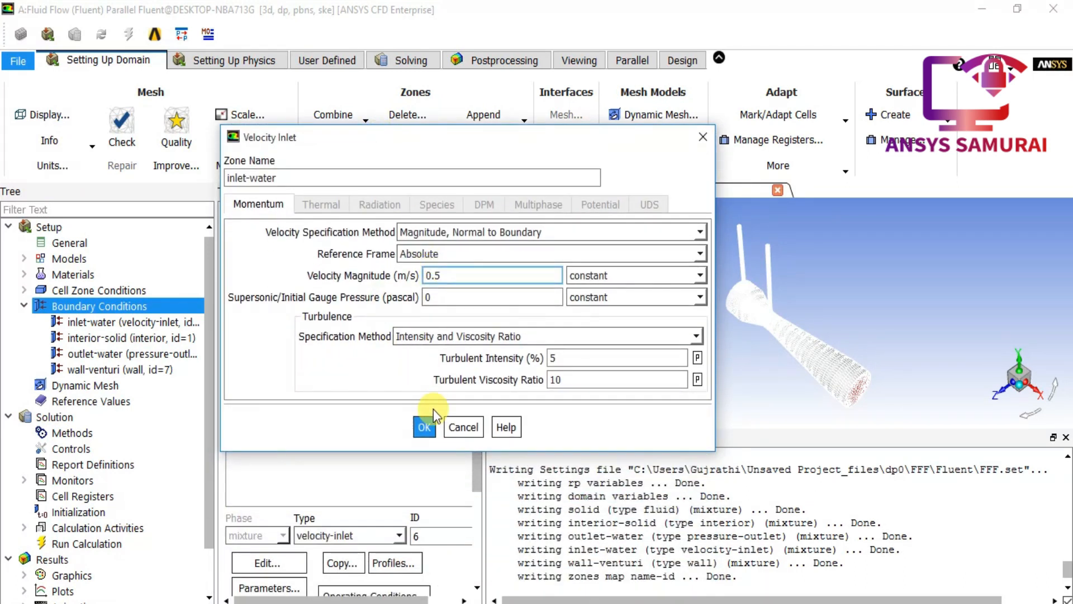
click(425, 427)
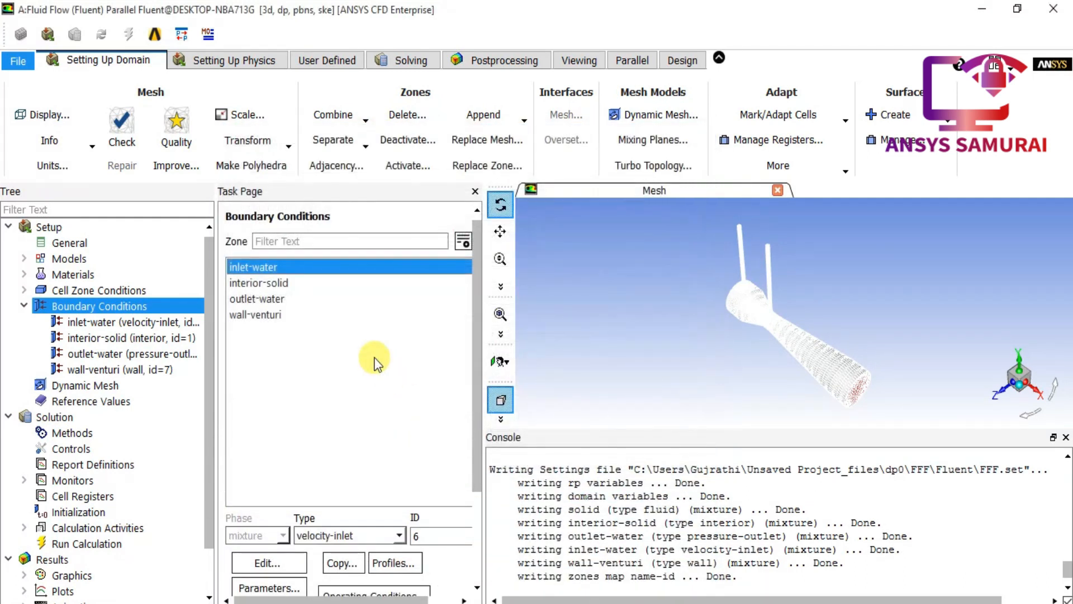
Step: Check the pressure-outlet settings of the outlet-water boundary
click(287, 299)
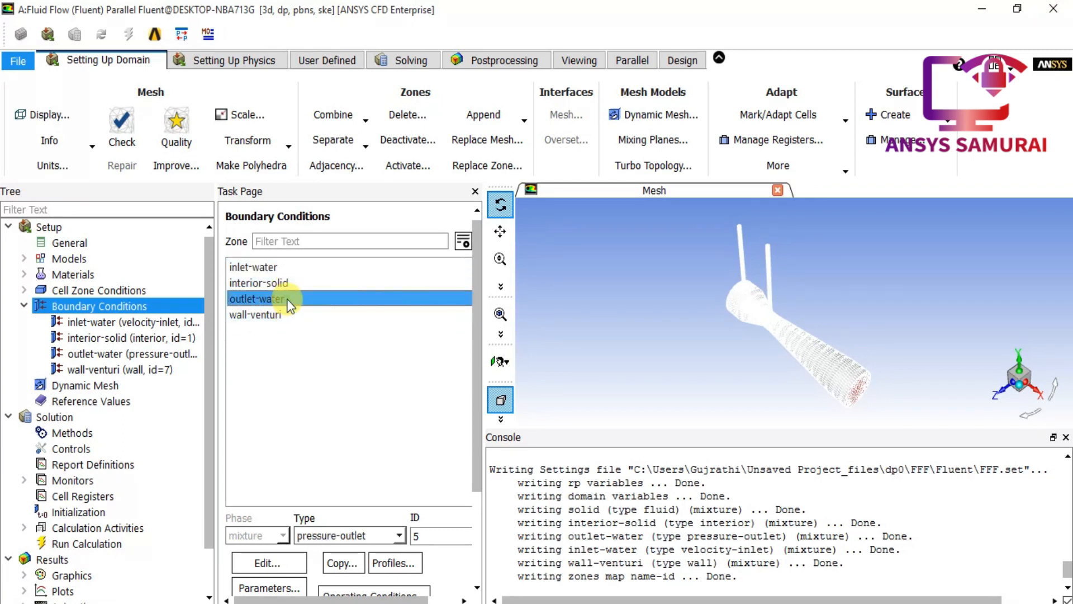
double_click(286, 299)
drag(345, 332, 359, 101)
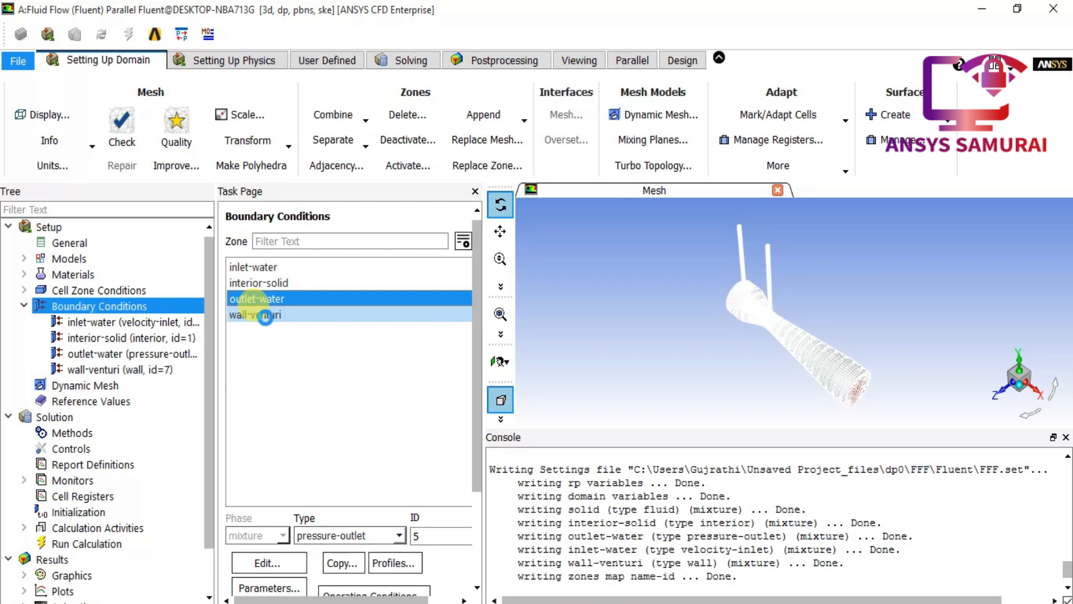
Step: Set the sand-grain roughness height of the wall-venturi boundary to 0.0005 m
click(267, 317)
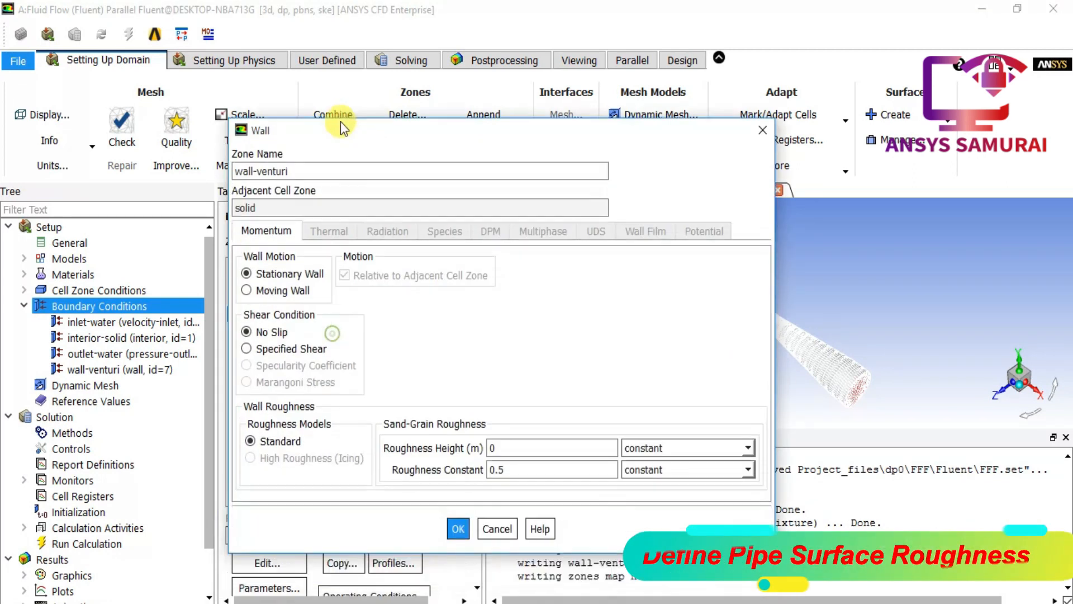
click(525, 388)
text(.)
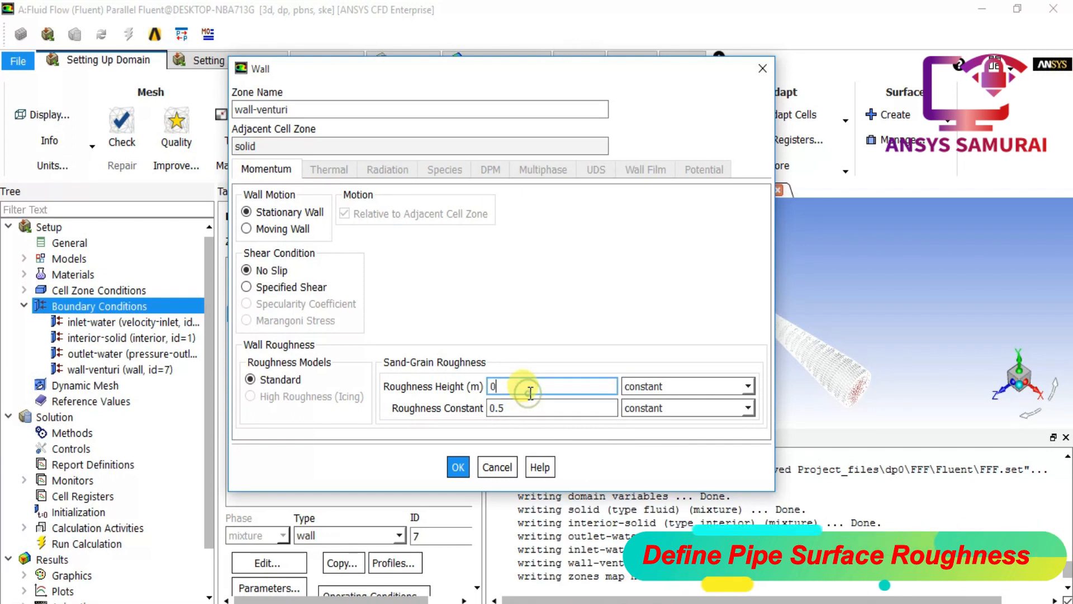
text(0005)
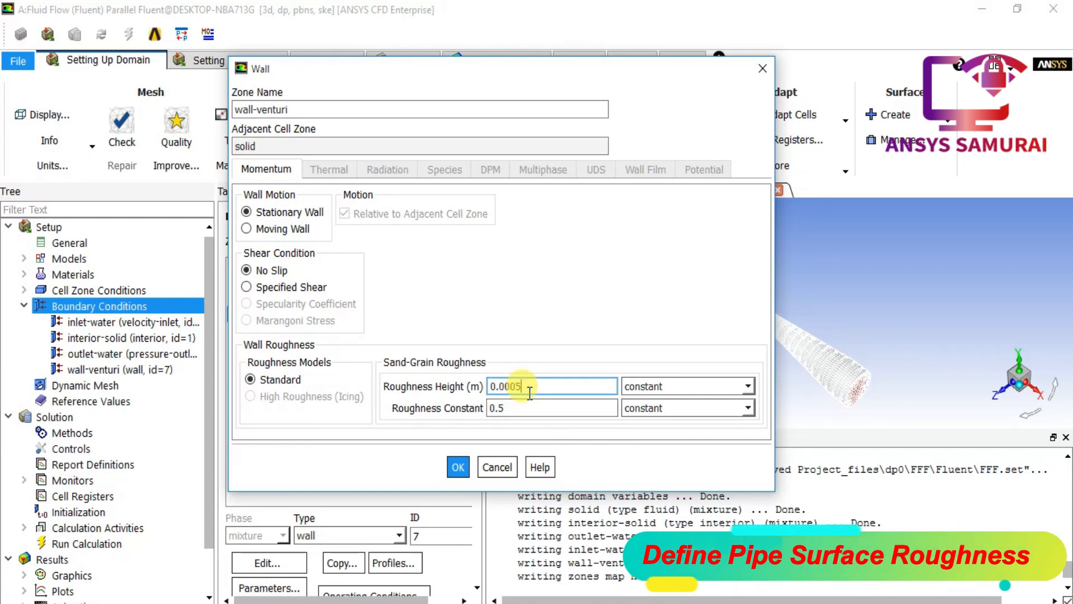
click(459, 469)
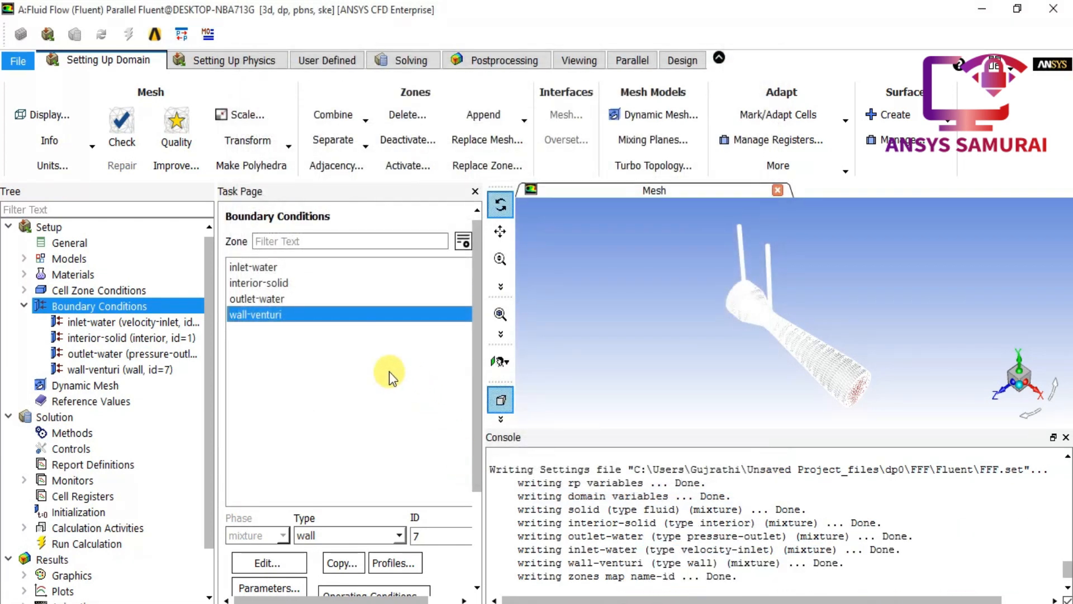
click(24, 306)
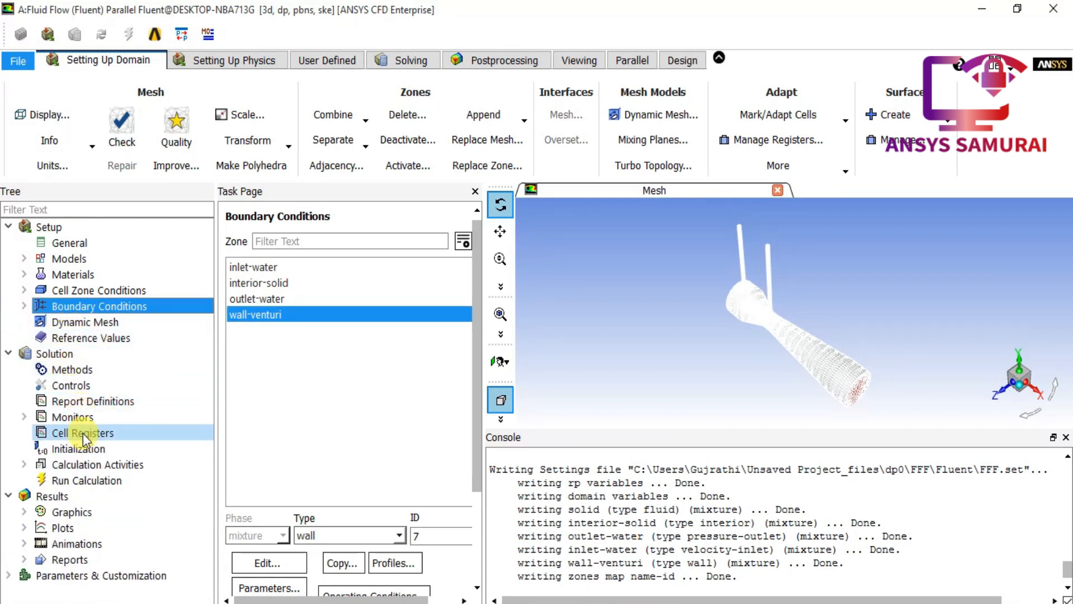
Step: Initialize the solution with standard initialization, computing the initial values from inlet-water
click(90, 449)
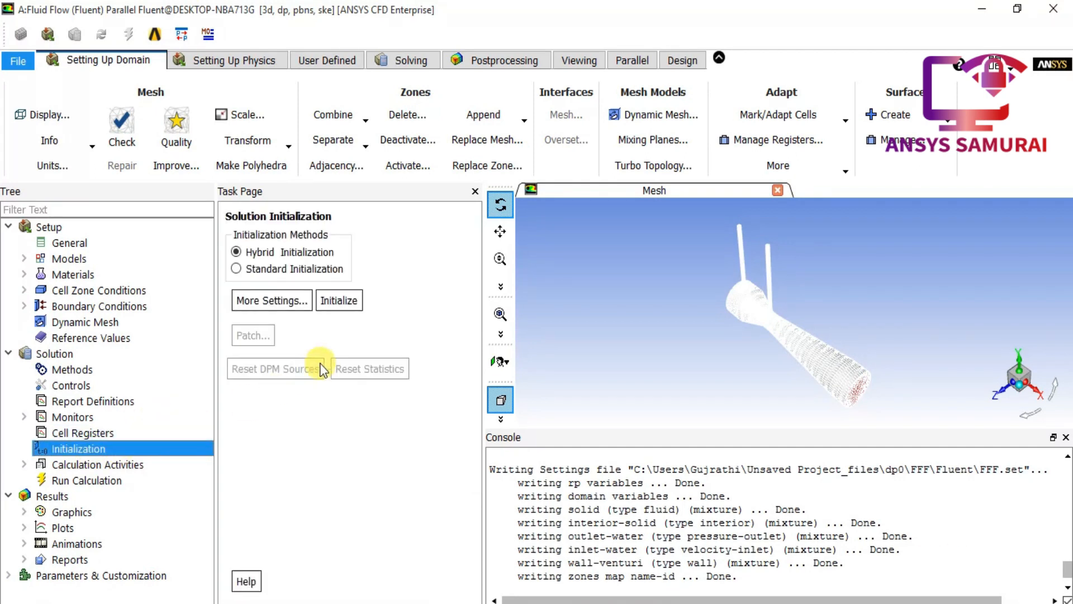
click(255, 268)
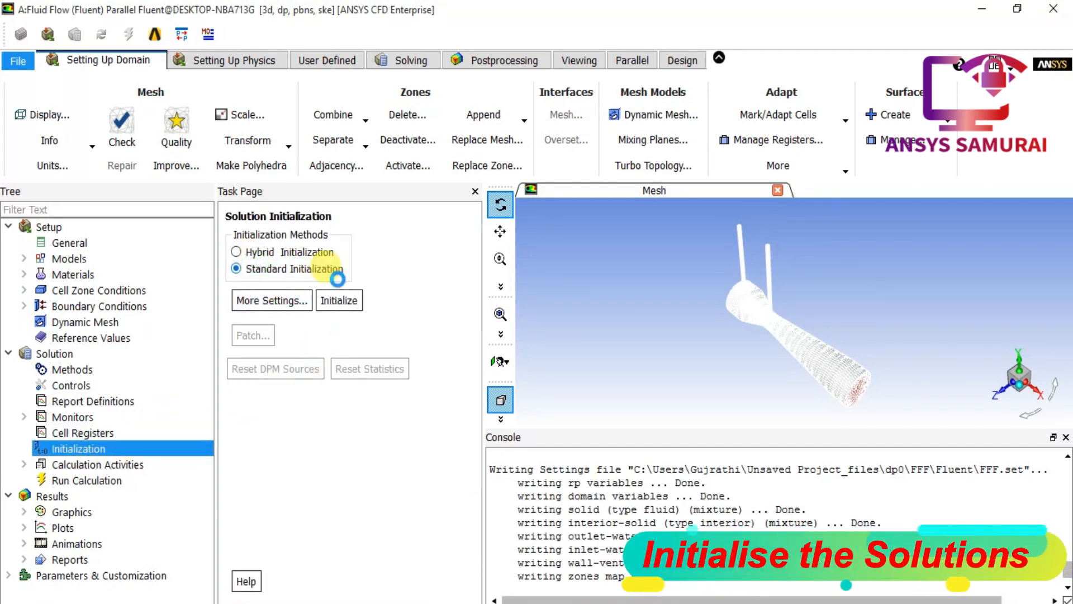
click(443, 310)
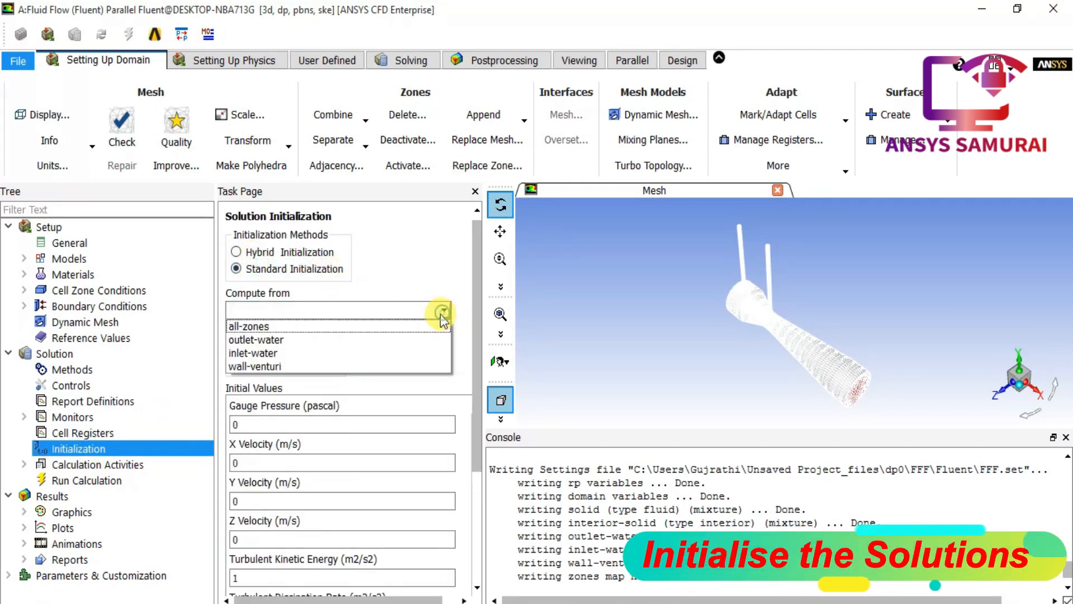
click(402, 359)
drag(479, 326, 478, 442)
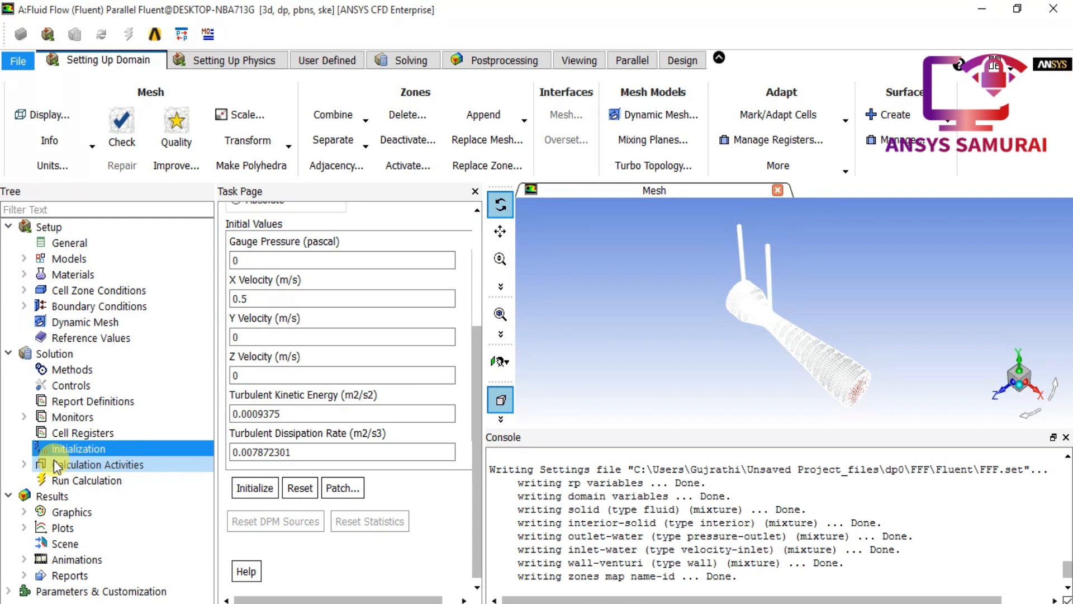
Step: Start a new solution animation and add a filled static pressure contour as its object
click(25, 464)
double_click(138, 510)
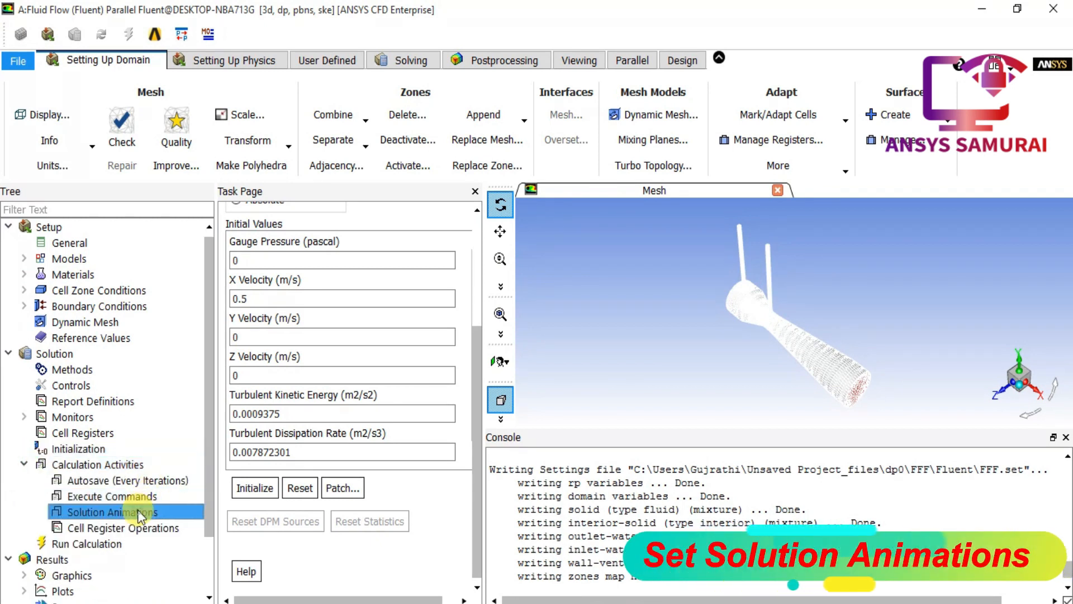
drag(319, 335, 282, 40)
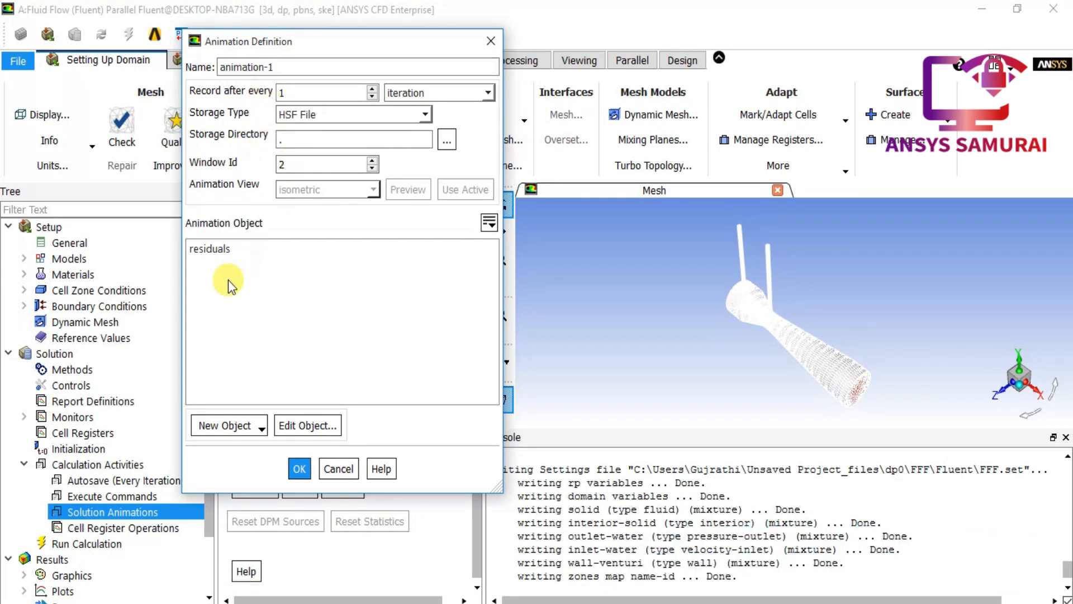
click(230, 427)
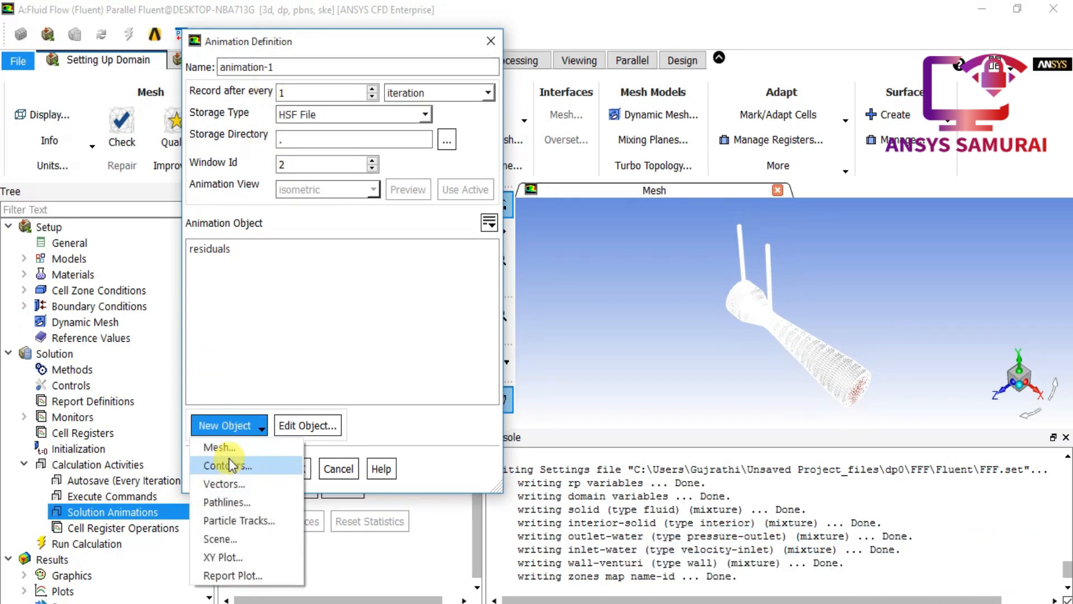
click(229, 465)
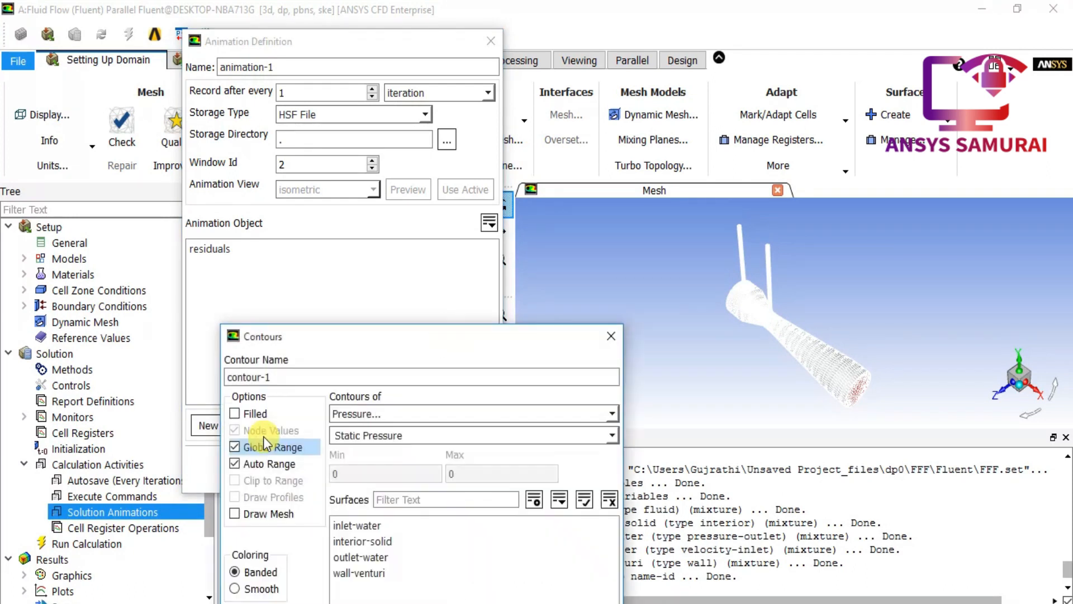
drag(344, 334, 317, 67)
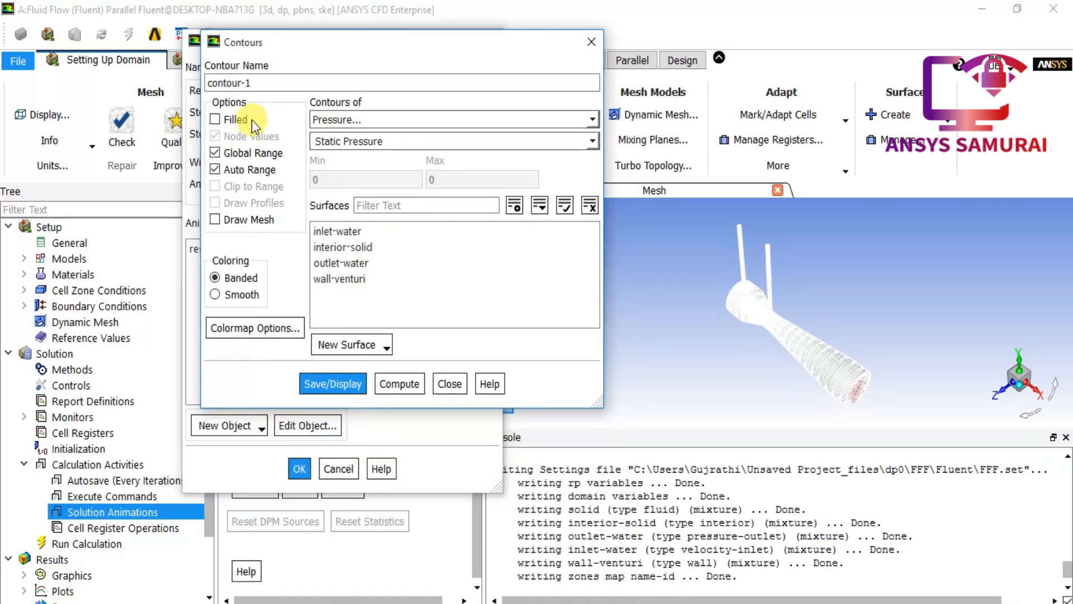
click(214, 119)
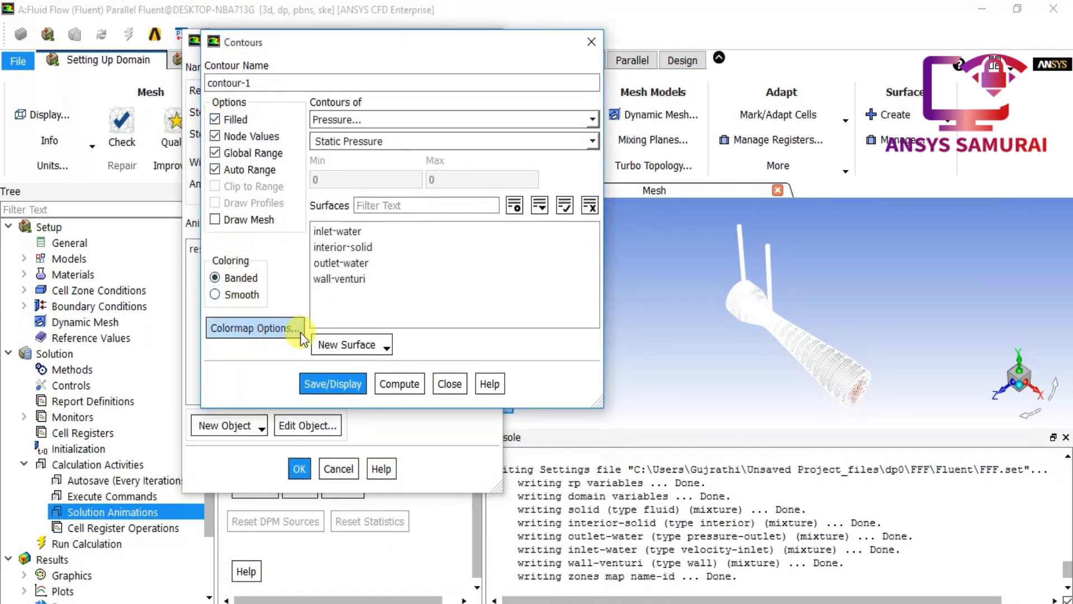
Step: Start defining a new plane surface for the static pressure contour
click(350, 345)
click(337, 402)
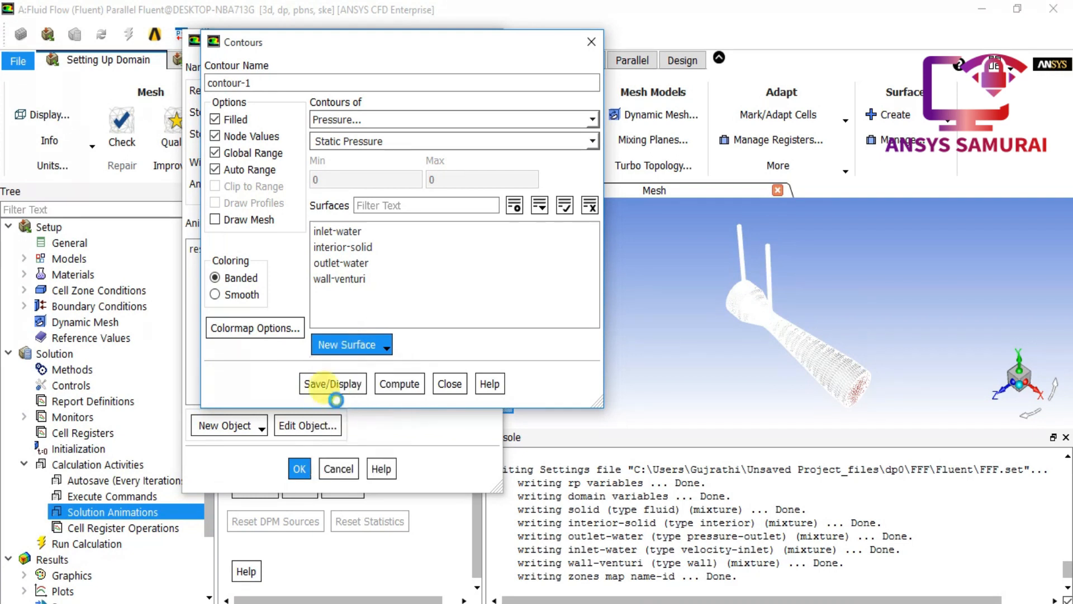
drag(335, 270, 340, 32)
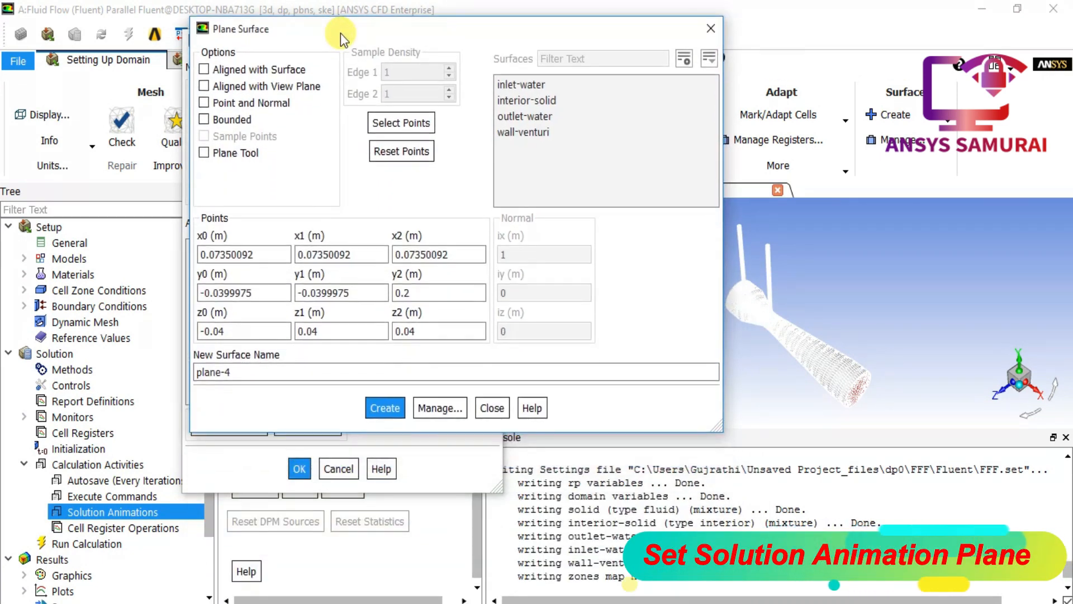
click(213, 103)
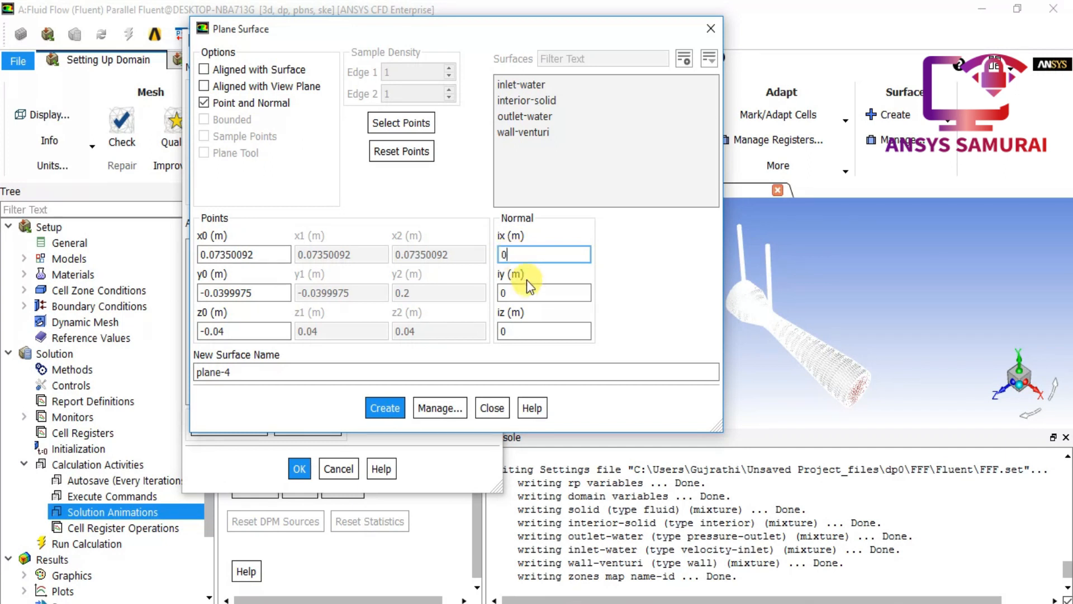
text(1)
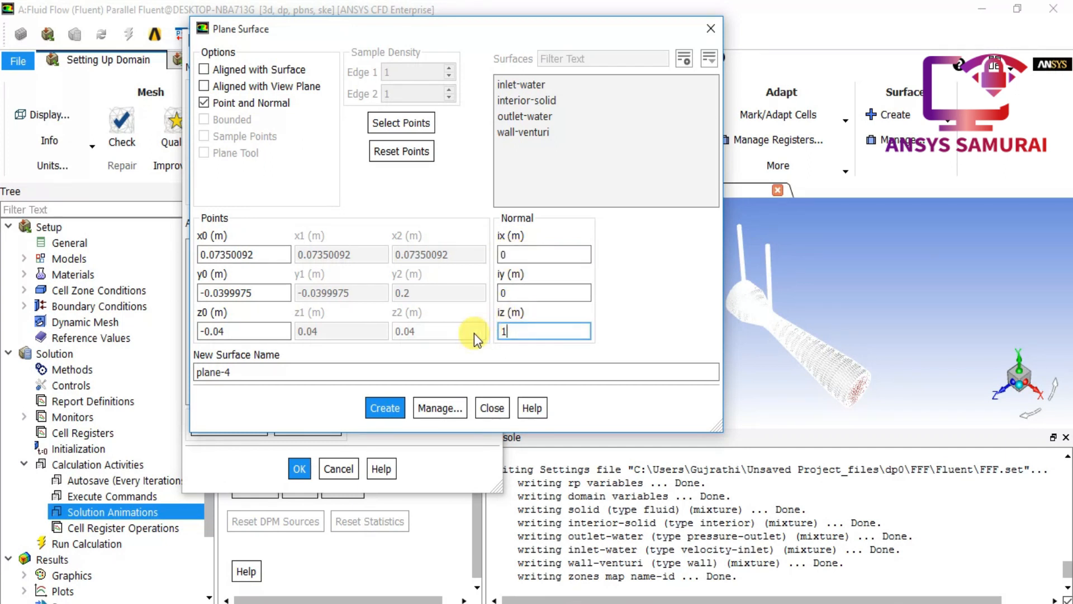
click(208, 103)
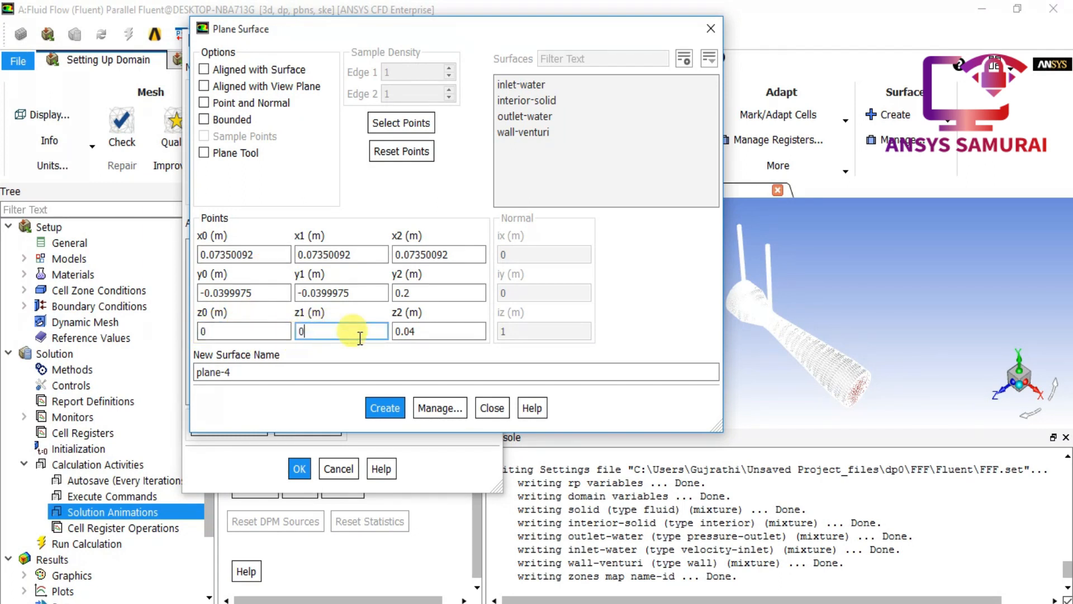
Step: Set the plane's first point to 0, 0, 0 and the z coordinates of the other two points to 0
text(0)
click(239, 292)
click(259, 293)
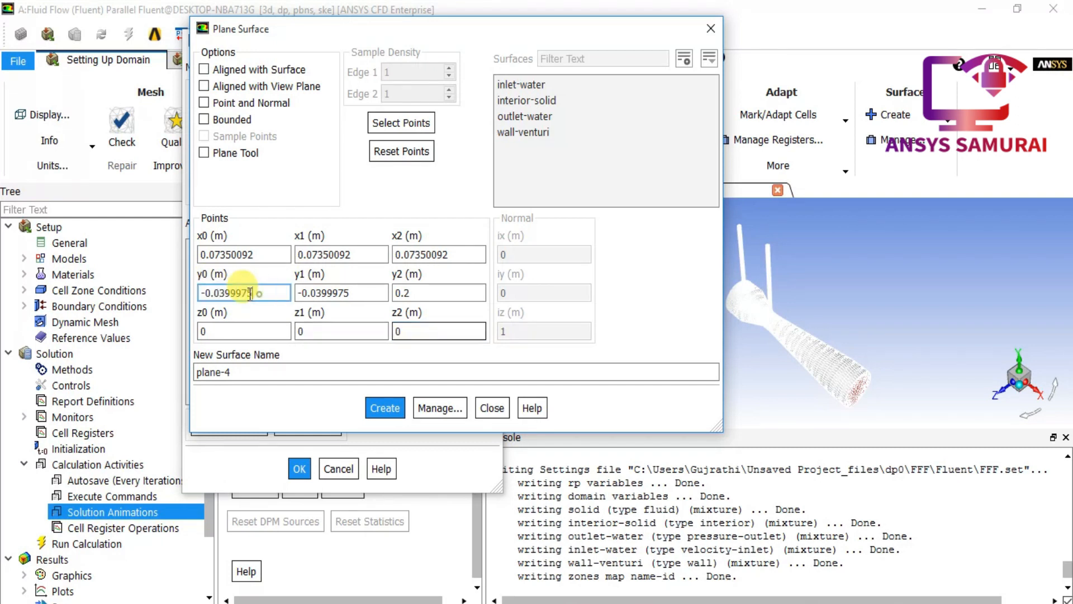
text(0)
drag(269, 255, 169, 257)
text(0)
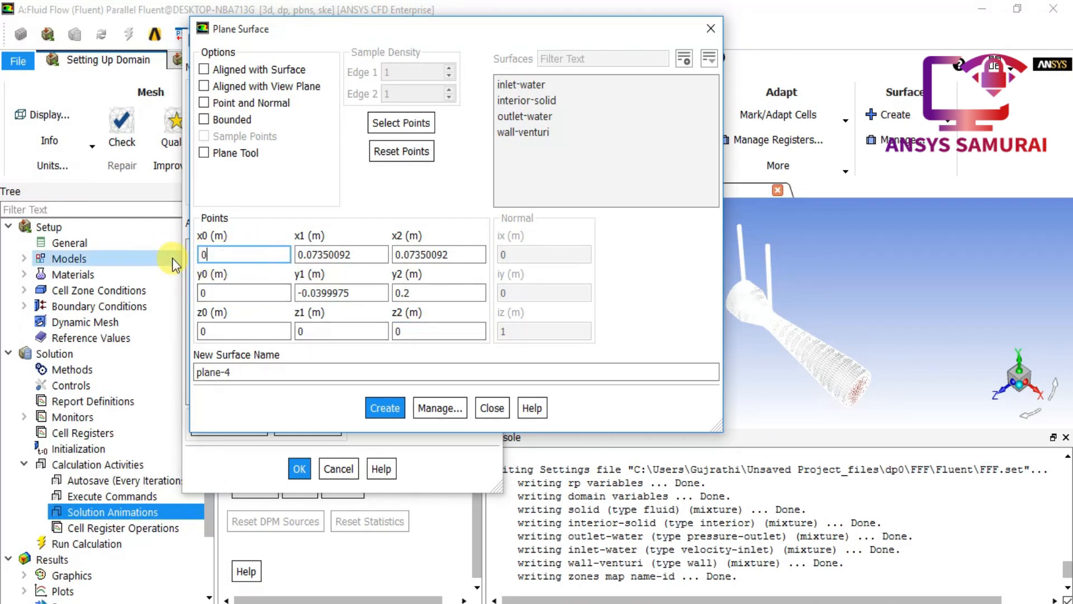
Step: Set the plane's x1 and x2 to 0.1 m and y1 and y2 to 0.05 m, and create the surface
drag(374, 260, 321, 259)
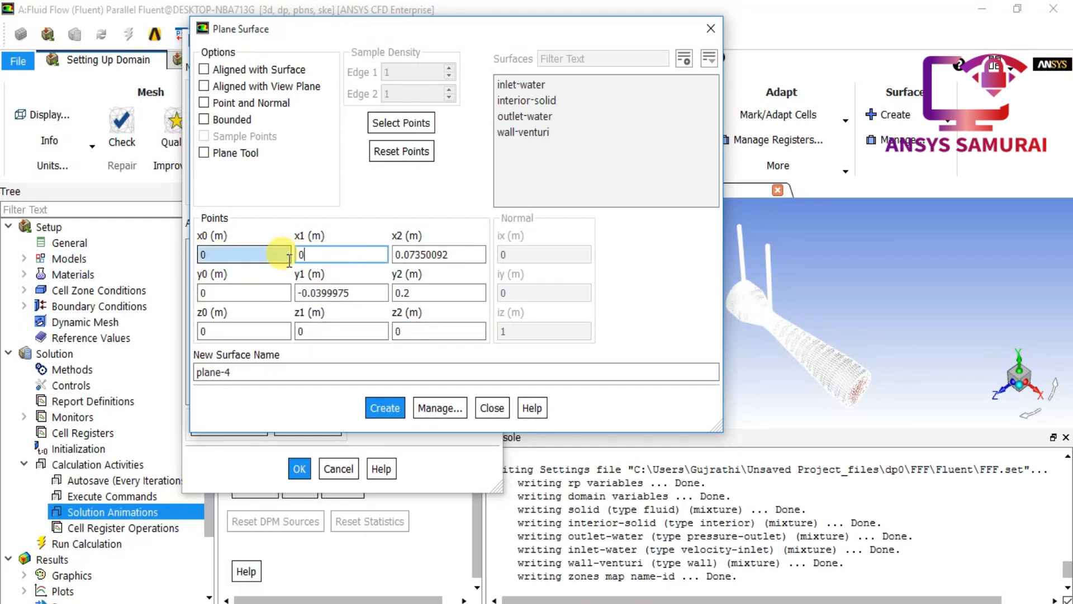
drag(451, 256, 417, 262)
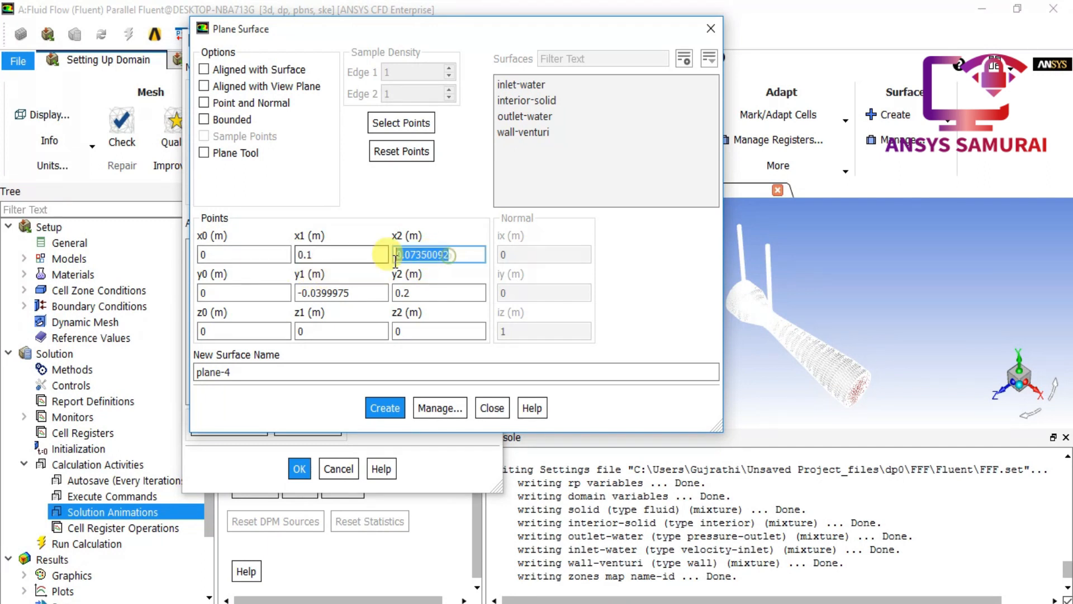
text(0.1)
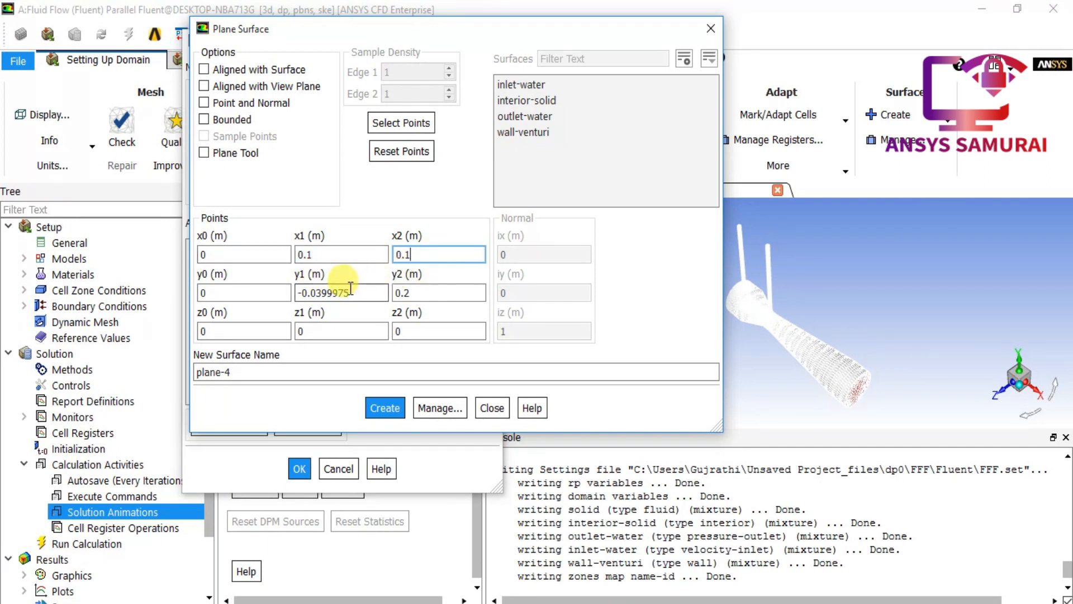
drag(350, 287, 275, 291)
text(0.05)
click(432, 291)
drag(432, 291, 379, 293)
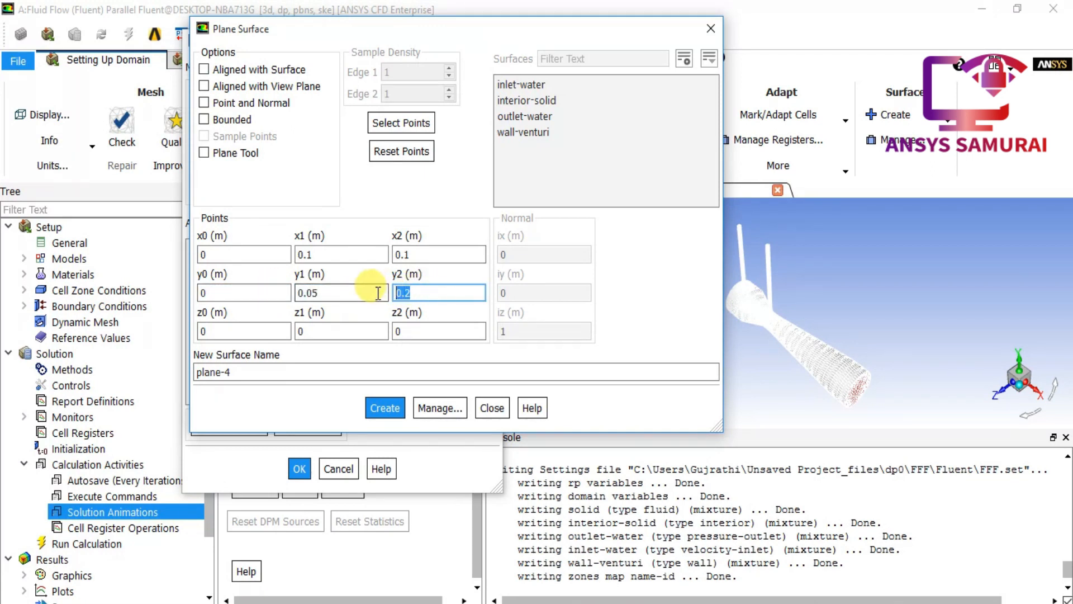
text(0.05)
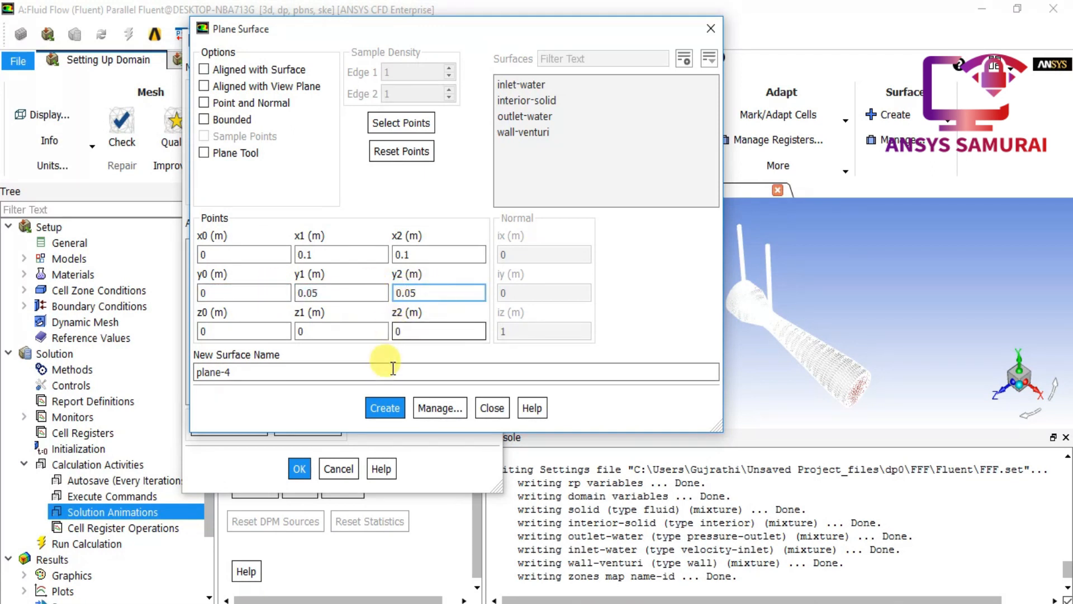
click(385, 407)
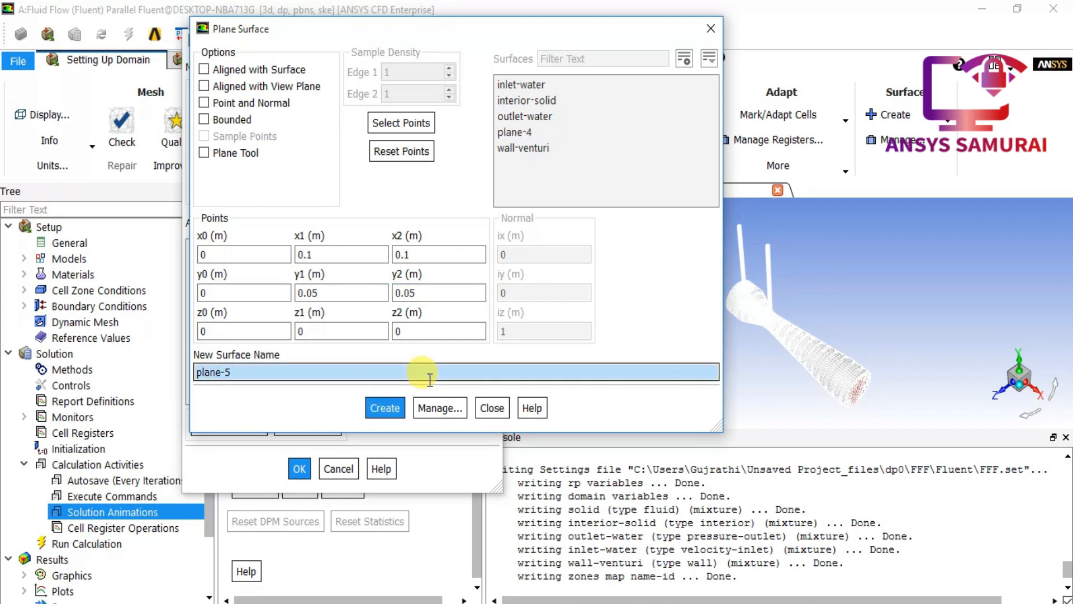
click(492, 408)
Step: Save and display the static pressure contour on surface plane-4
click(360, 279)
click(334, 381)
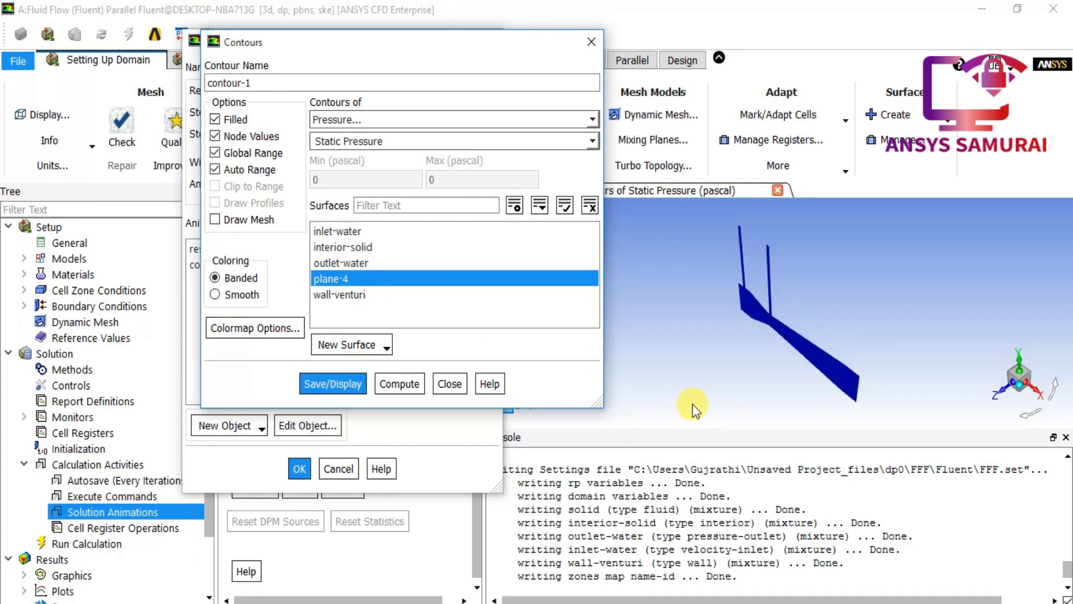
click(442, 383)
Step: Animate contour-1 in the front animation view, orient the model to the front, and accept the animation definition
click(230, 266)
click(373, 190)
click(333, 231)
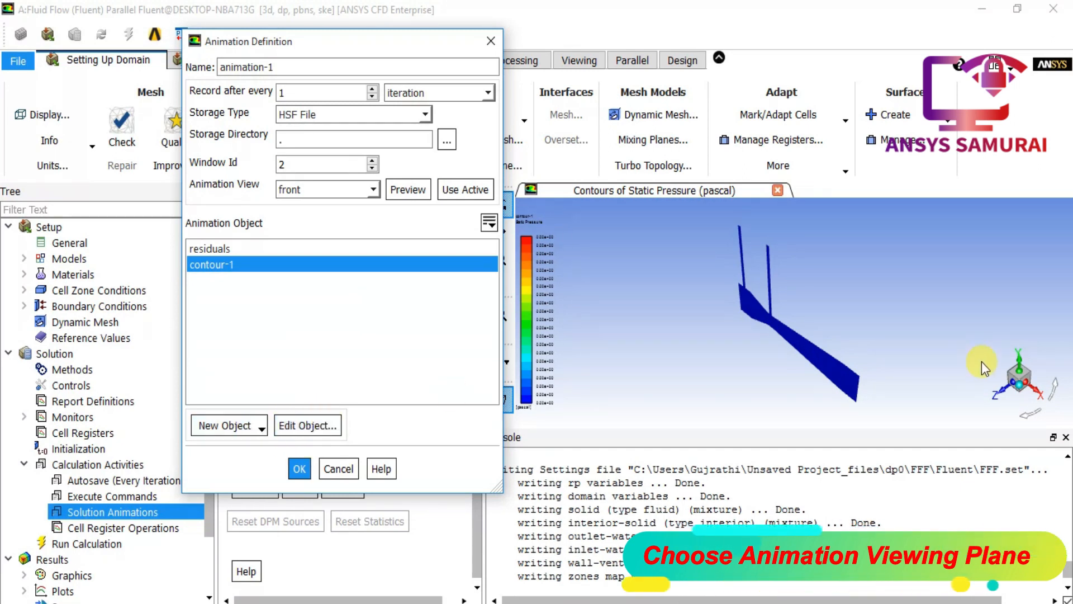
click(1004, 391)
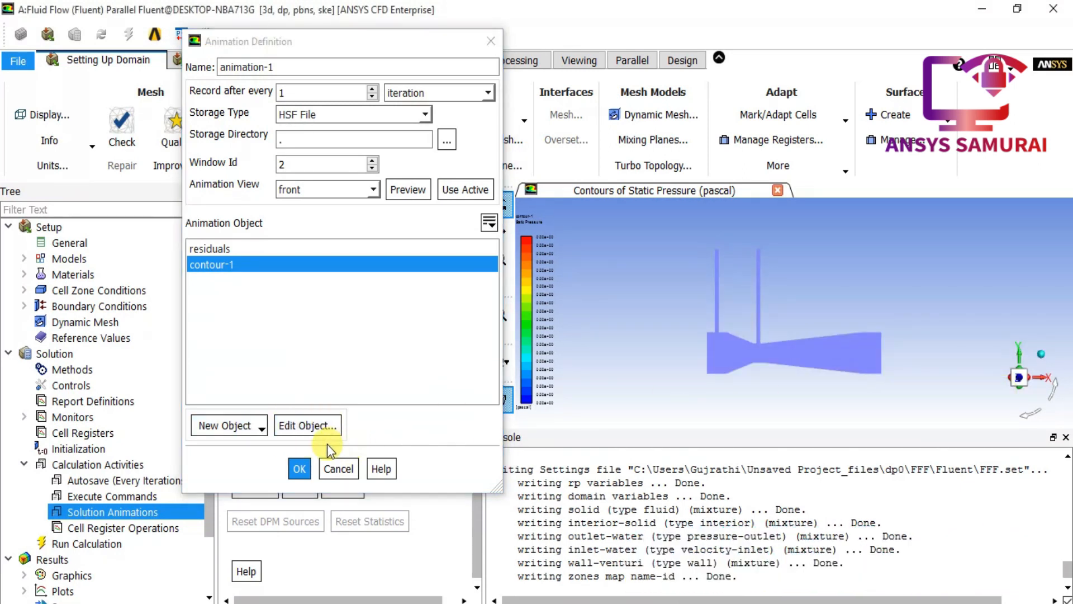
click(296, 459)
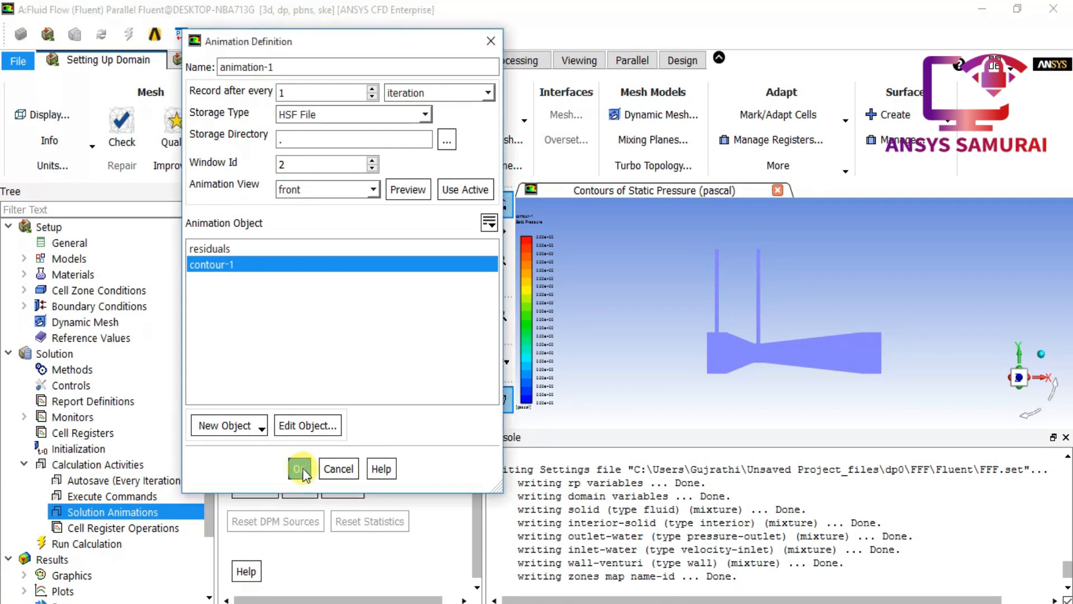
Step: Start defining a second solution animation
click(40, 511)
double_click(96, 512)
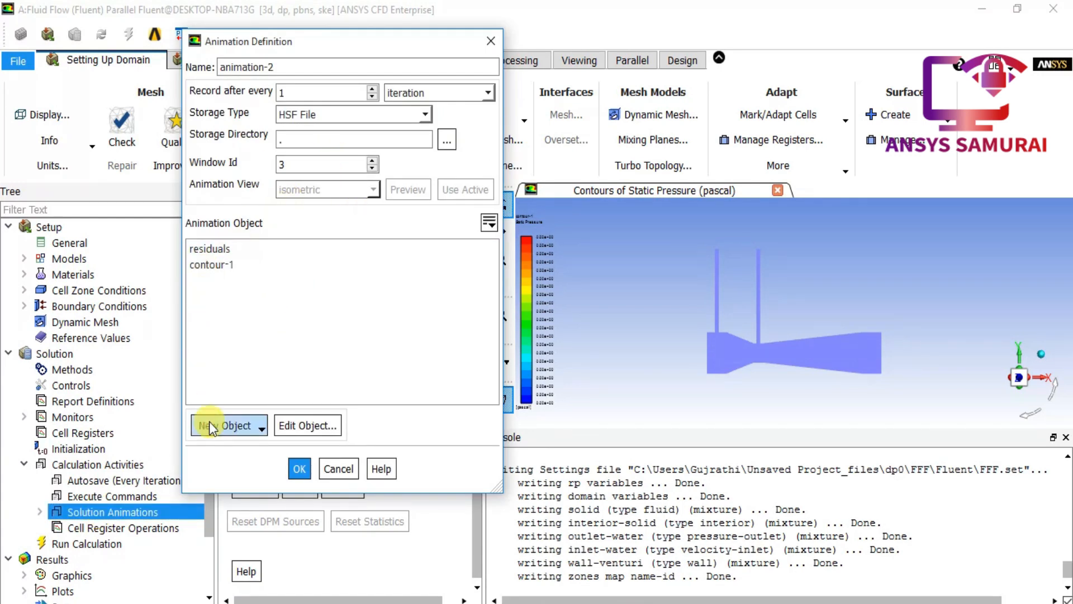
click(256, 430)
click(240, 483)
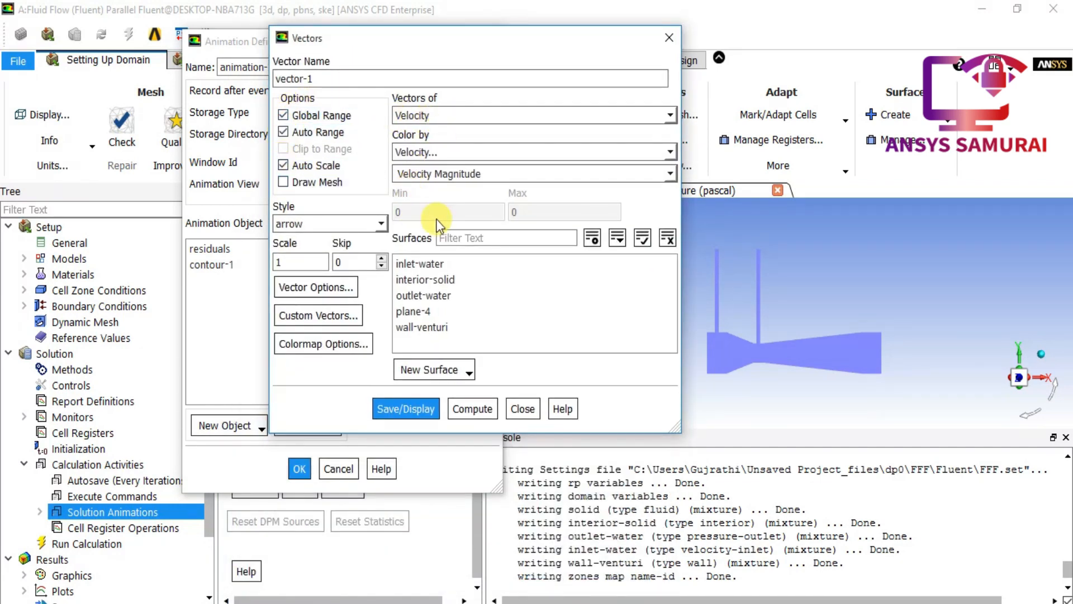
click(434, 311)
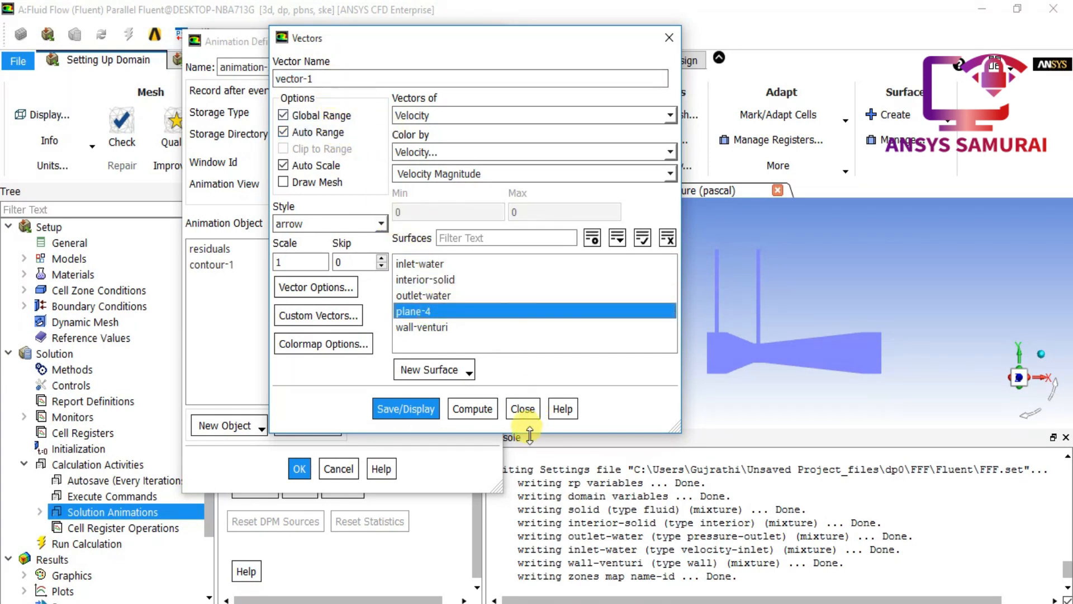
click(524, 411)
Step: Save a filled velocity magnitude contour on surface plane-4 and select it as the second animation's object
click(229, 424)
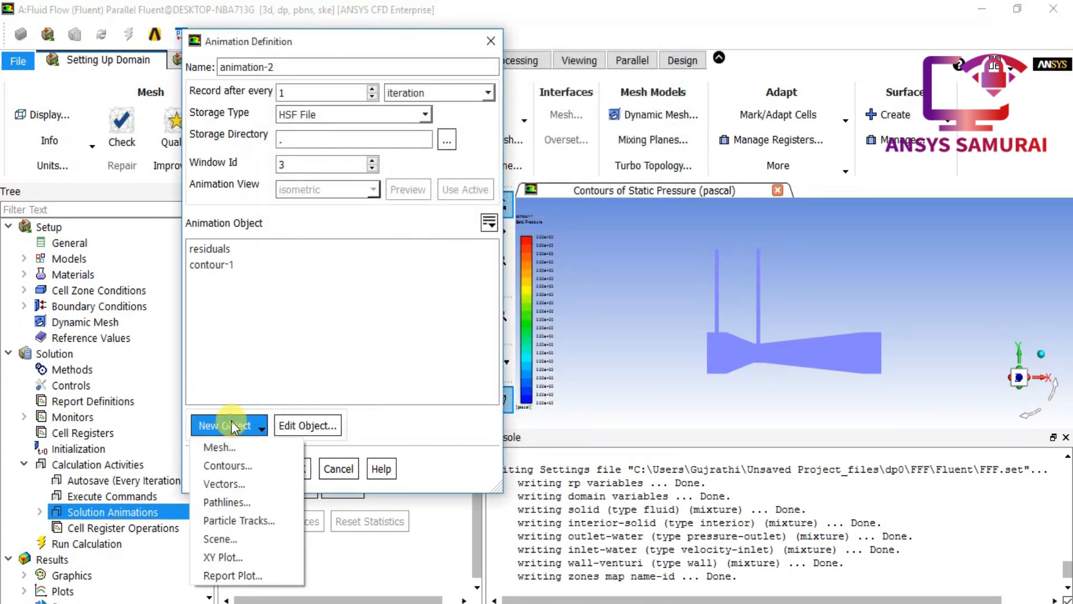
click(233, 465)
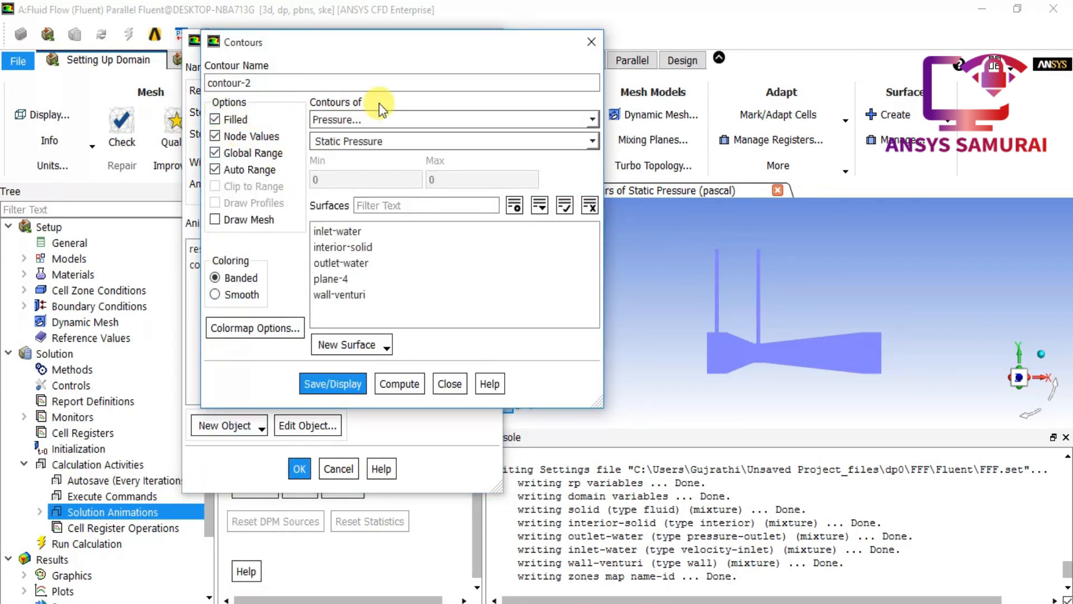
click(380, 119)
click(366, 148)
click(331, 279)
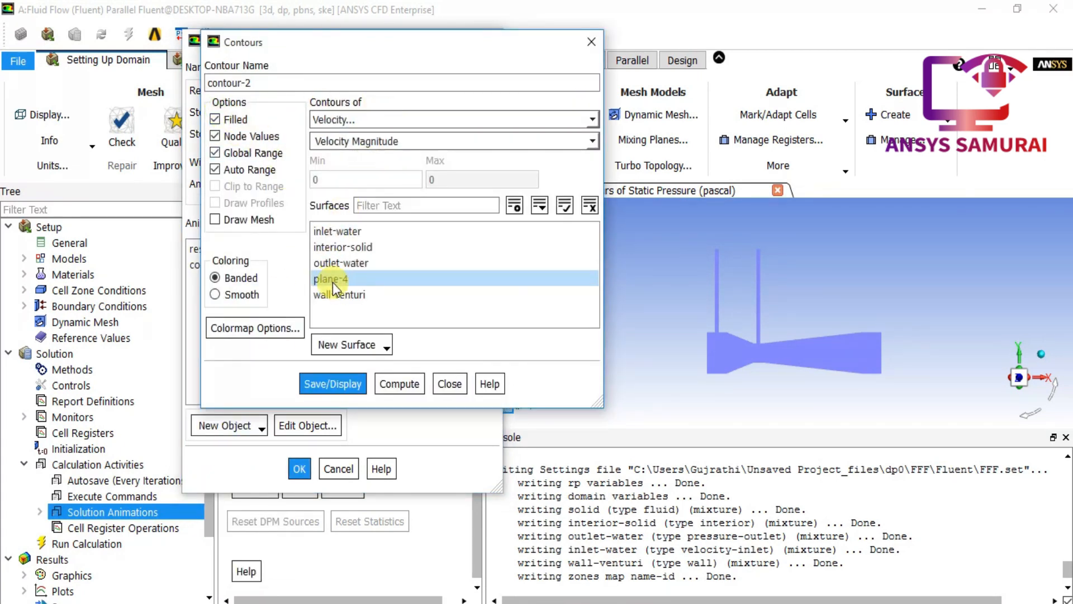
click(334, 384)
click(453, 385)
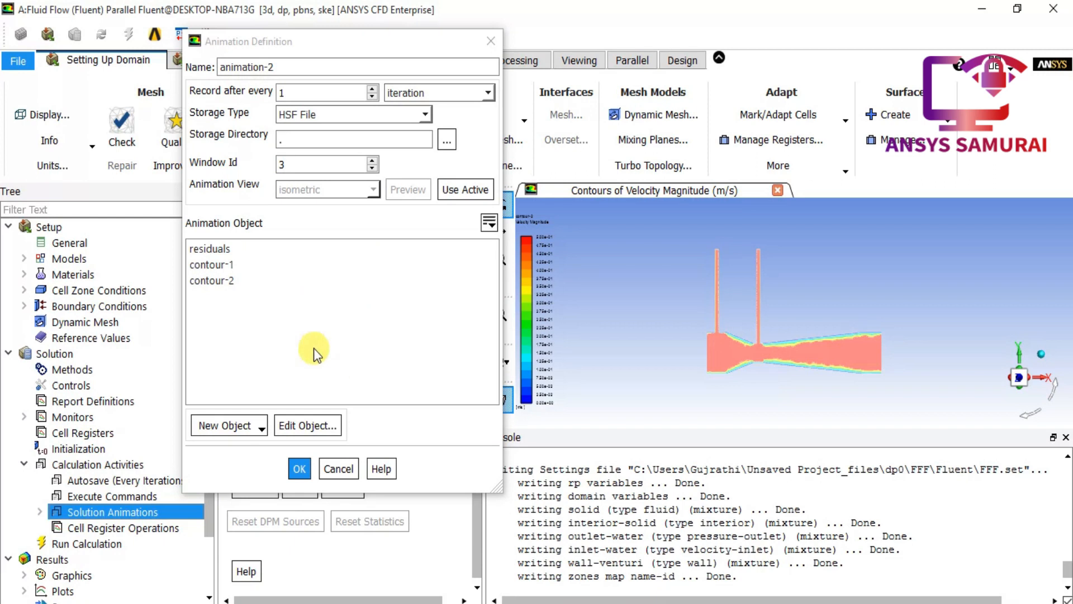
click(205, 280)
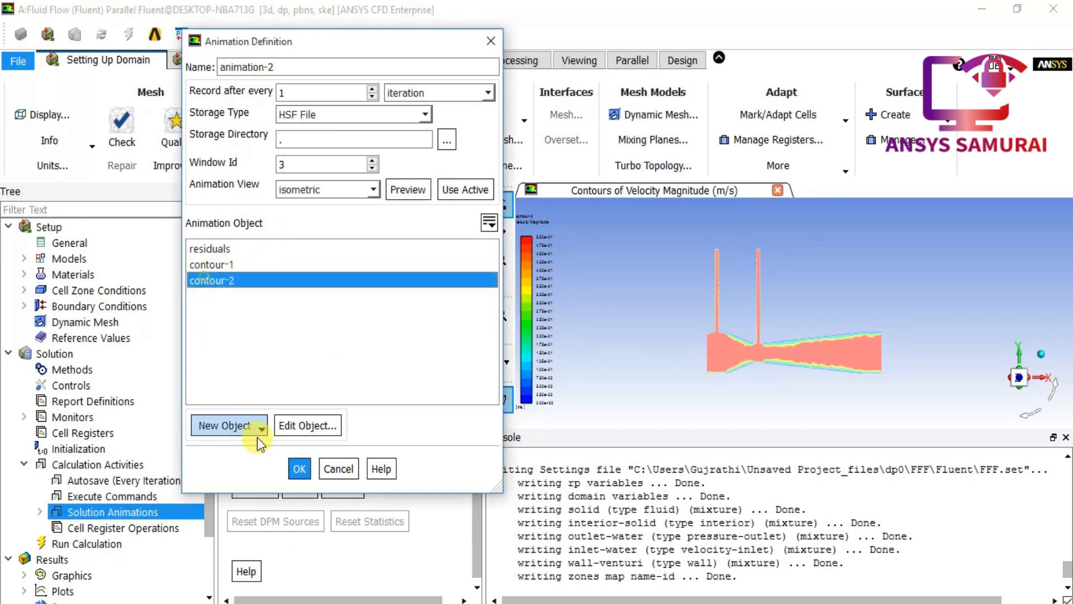
Step: Accept the animation-2 definition and review the settings of animation-1 under the solution animations
click(298, 469)
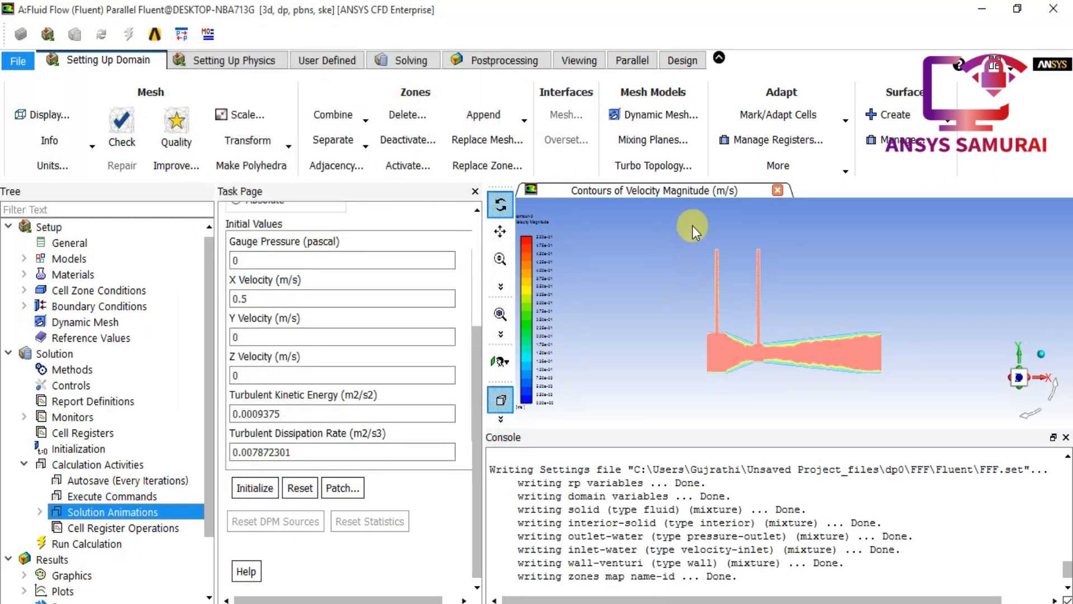
click(39, 512)
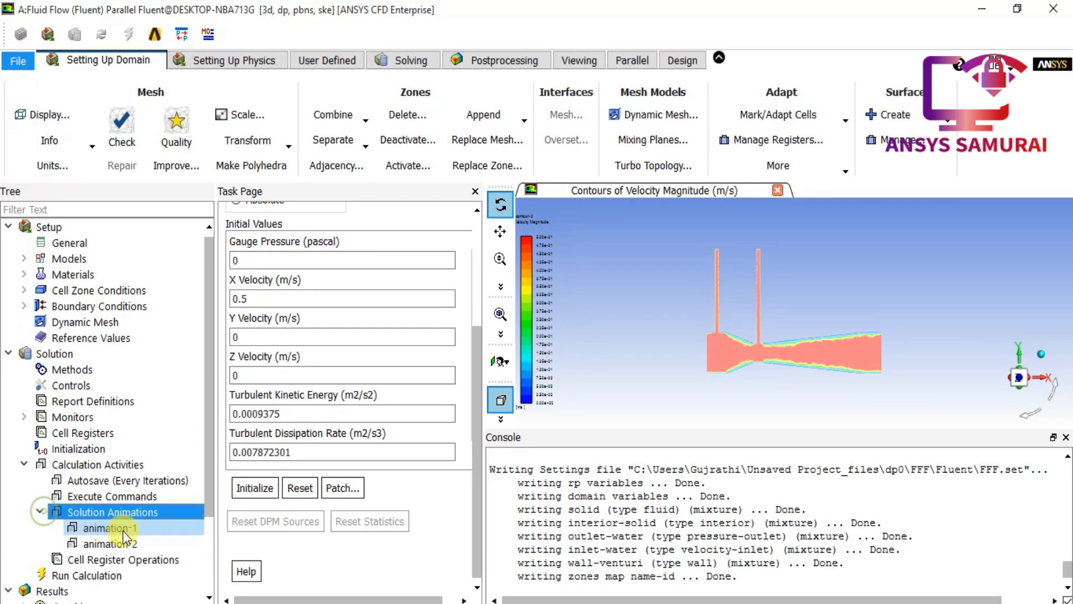
click(120, 528)
double_click(123, 531)
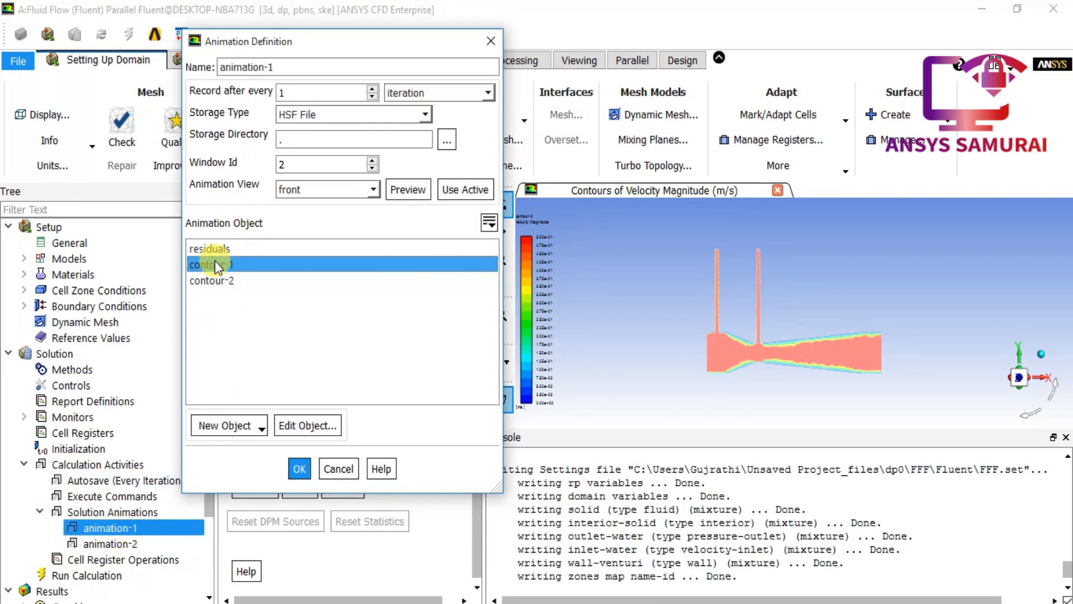
click(341, 471)
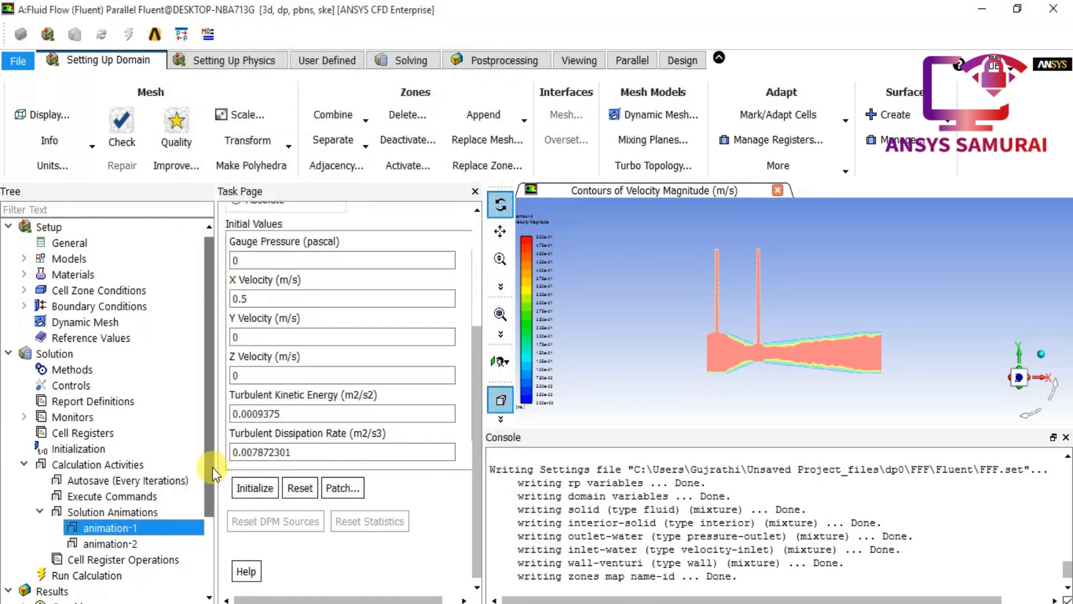
Step: Set the number of iterations to 500 and start the calculation
drag(209, 470, 207, 566)
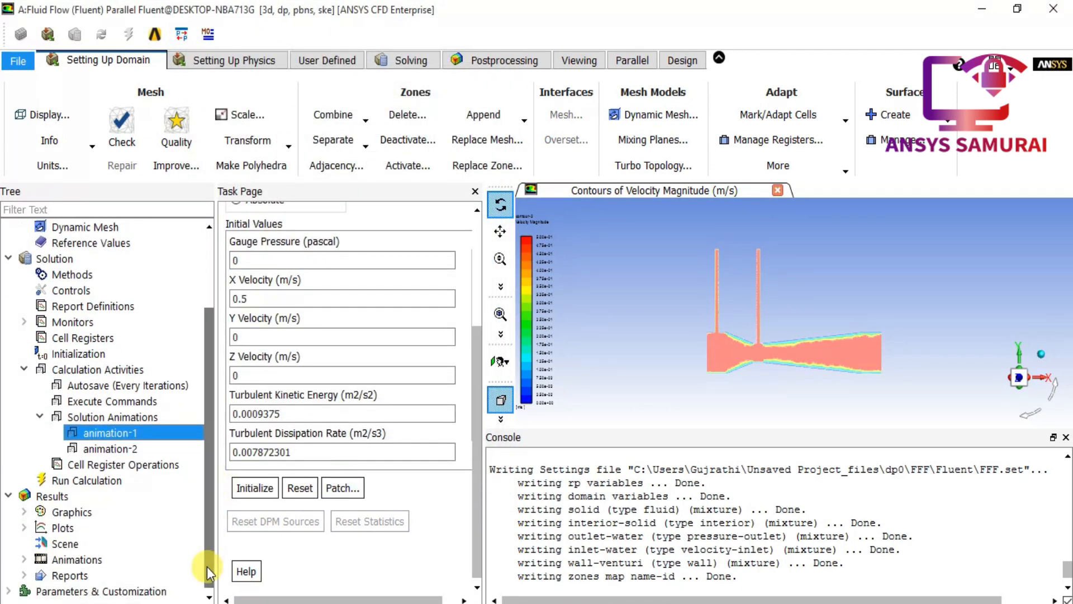
click(106, 481)
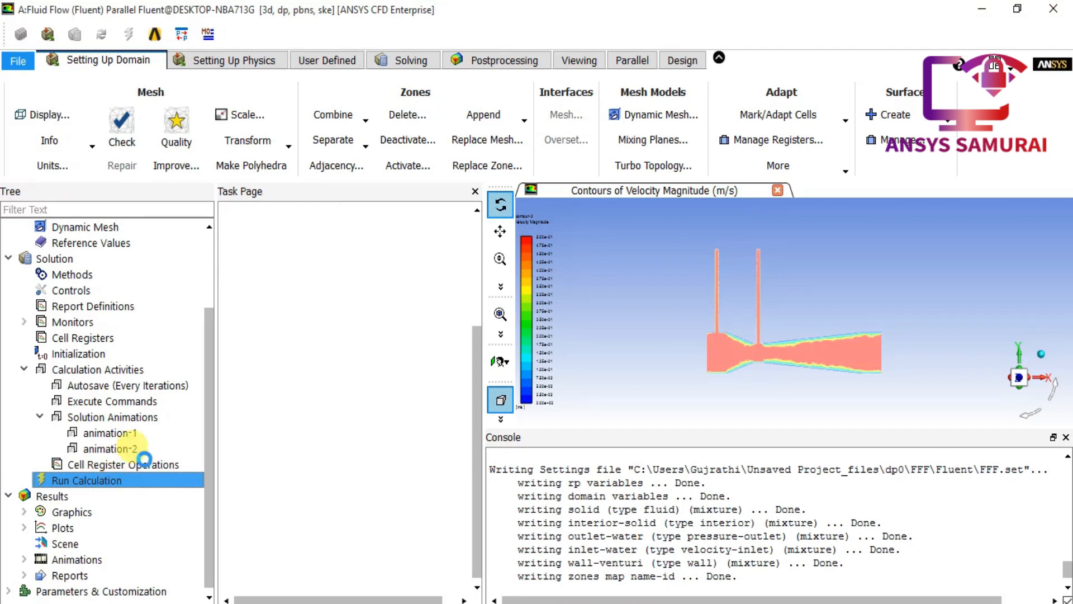
double_click(247, 305)
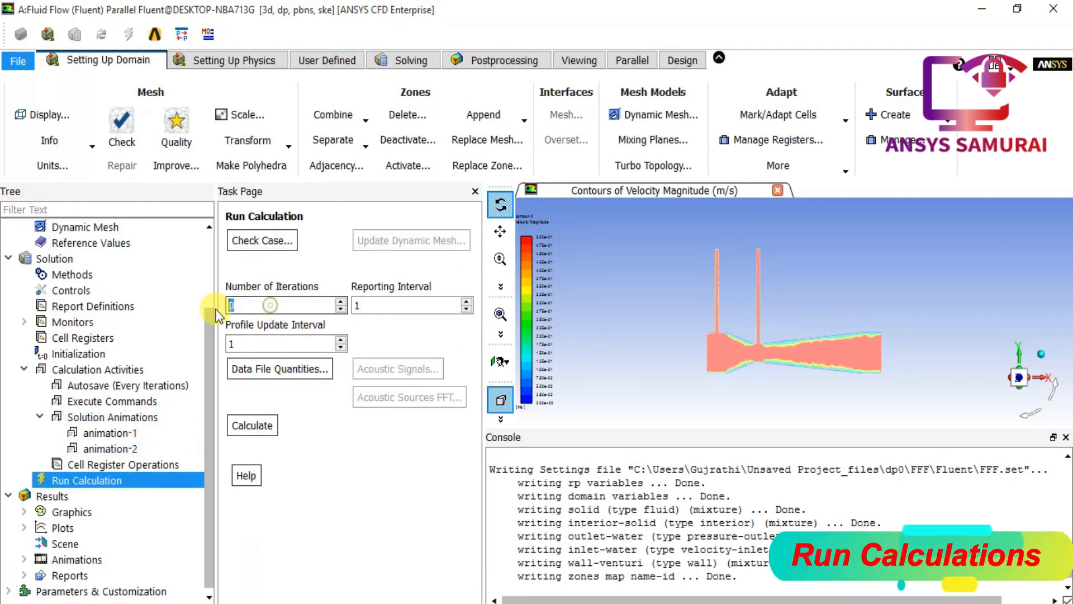
text(500)
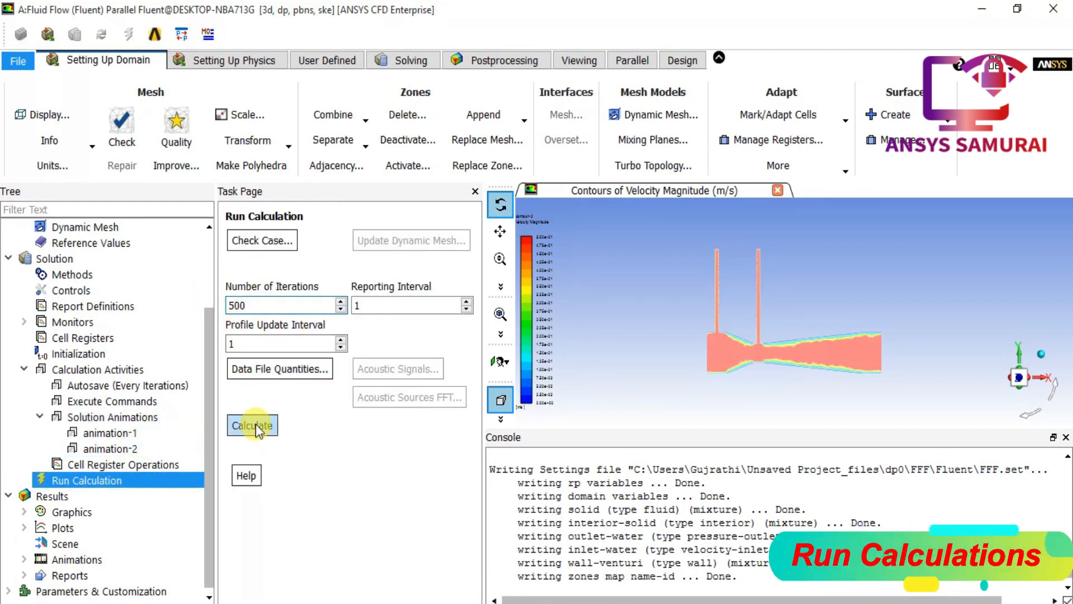
click(254, 426)
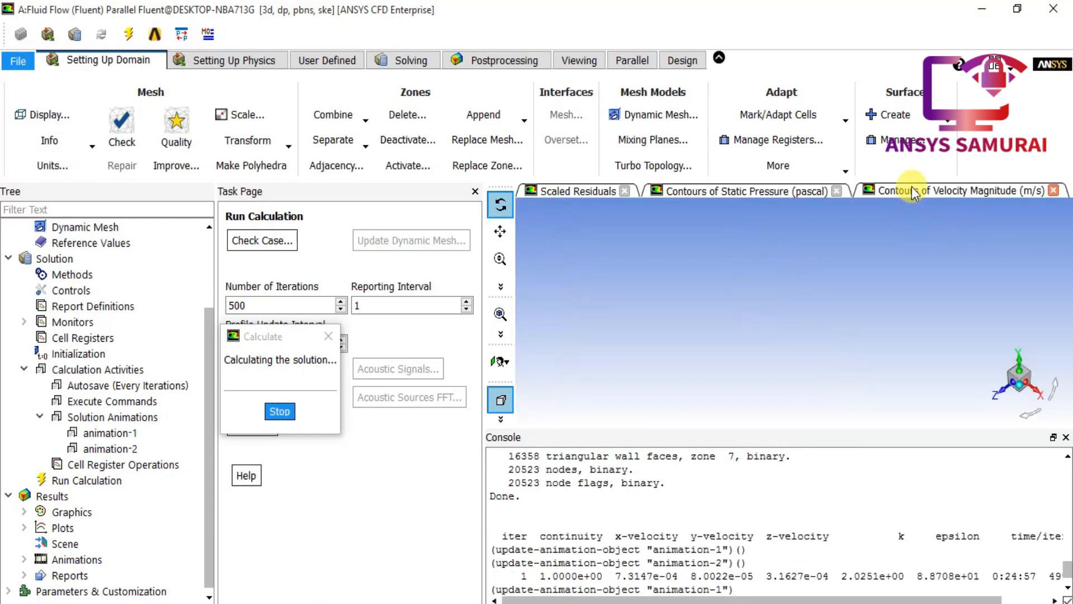
Step: Check the static pressure and velocity magnitude contours during the run, and stop the calculation
click(789, 193)
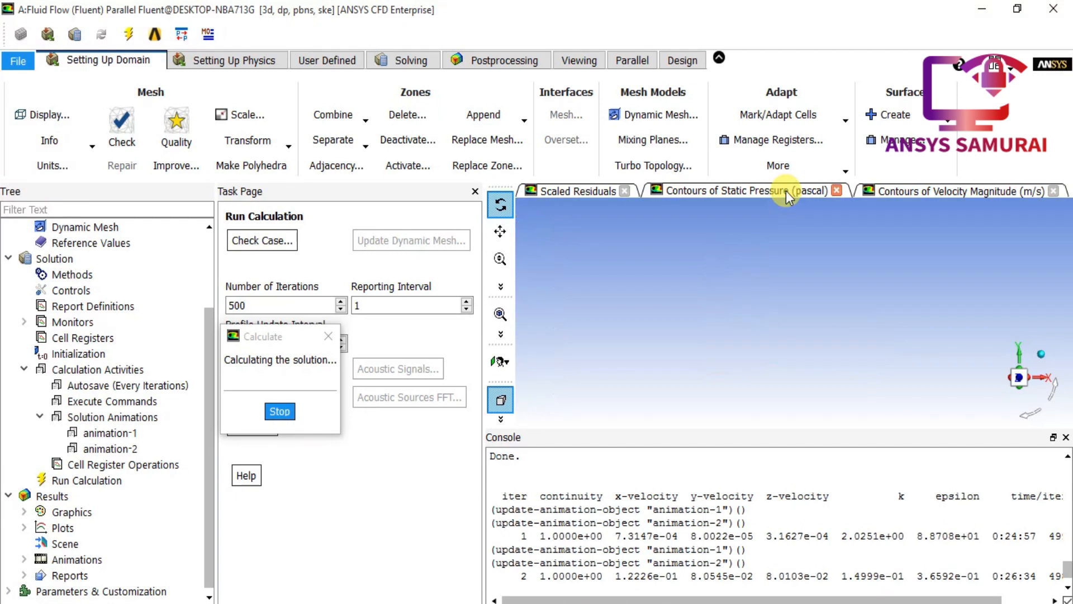
click(919, 193)
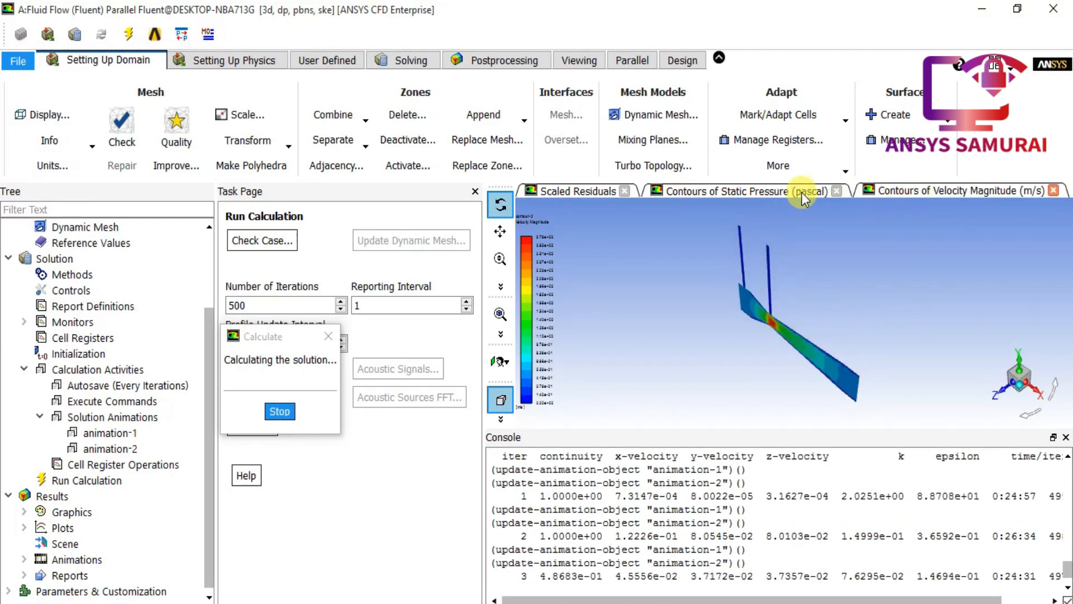
click(763, 193)
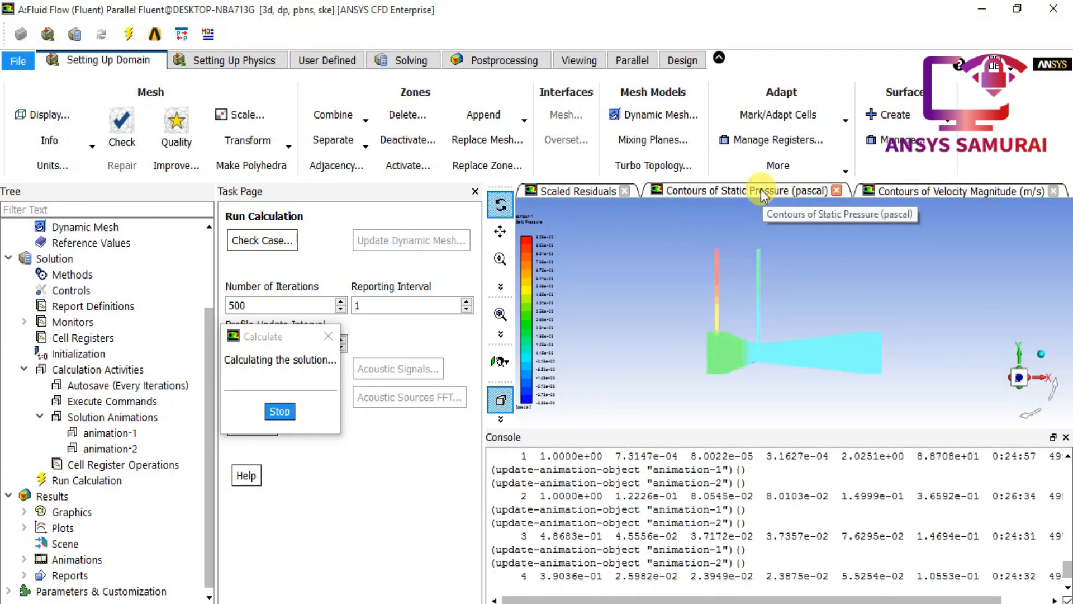
click(286, 414)
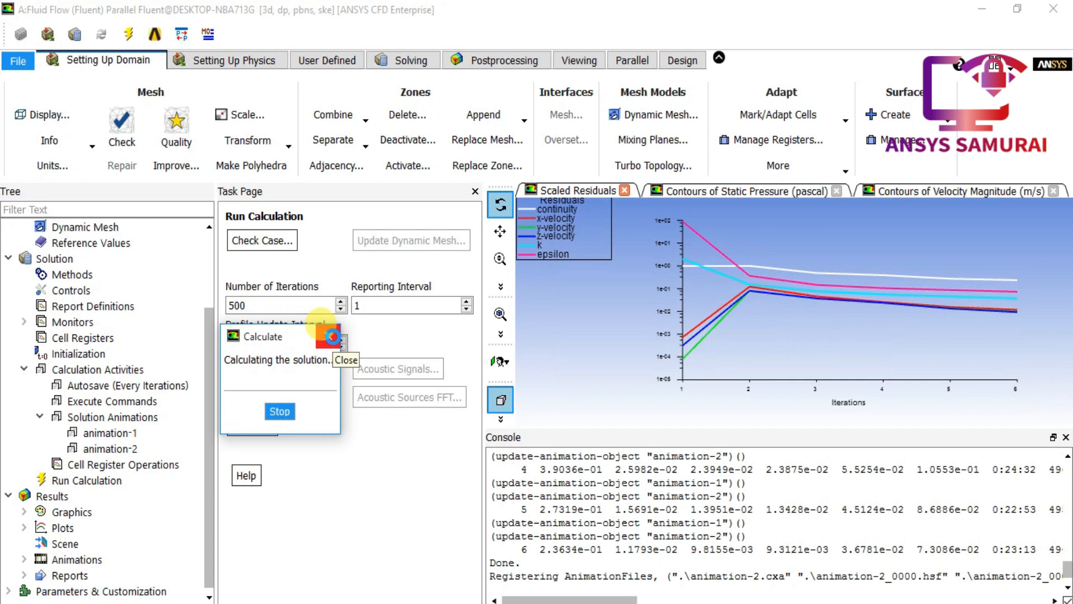
click(605, 347)
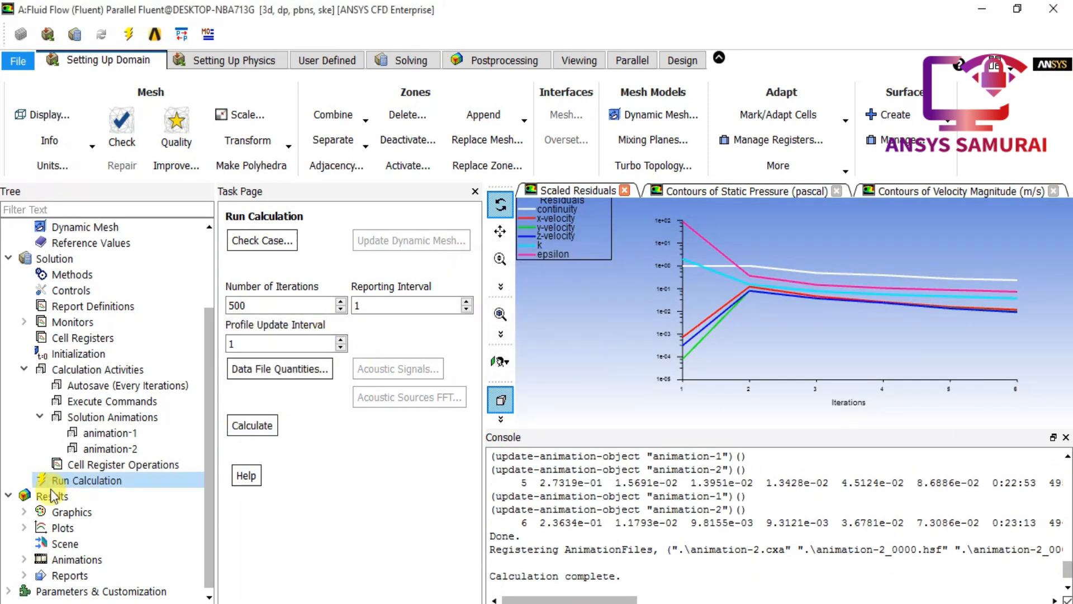
Step: Change the animation view of animation-2 to front and accept the definition
double_click(112, 449)
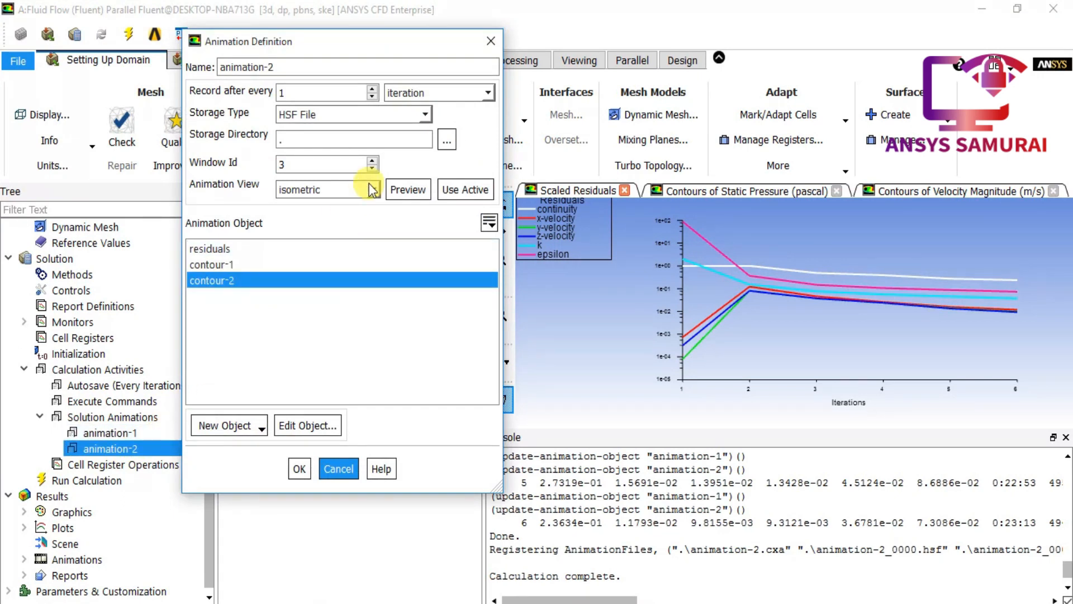
click(371, 187)
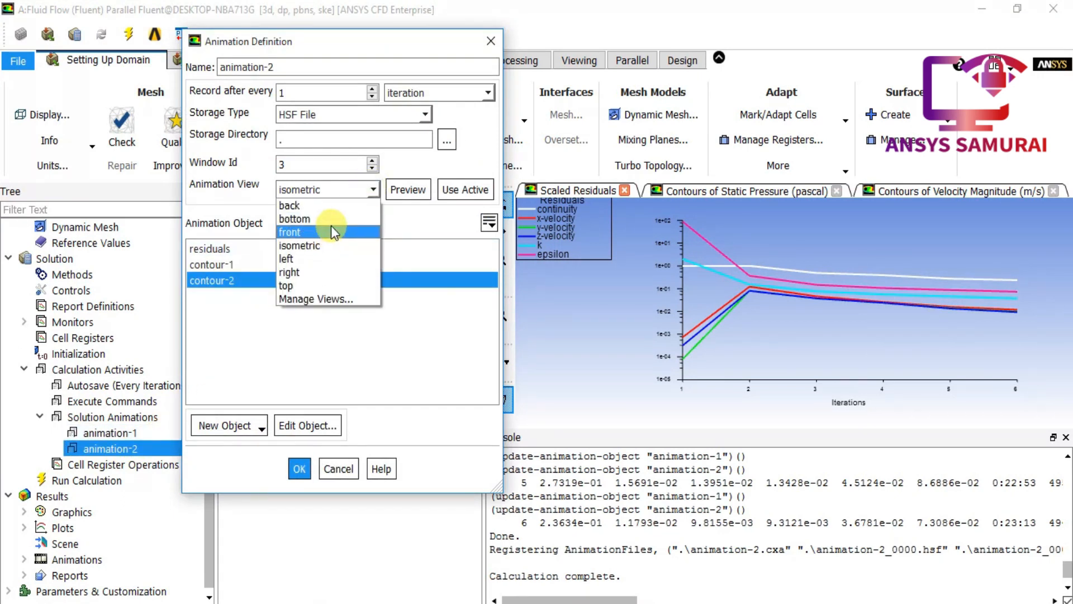
click(329, 232)
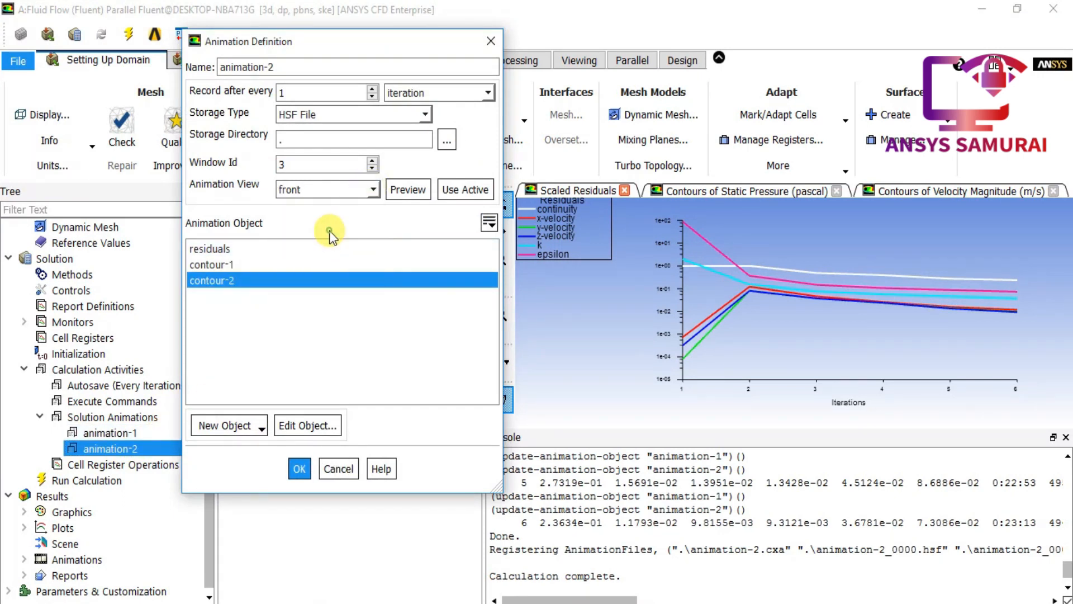
click(299, 467)
Step: Rerun the 500-iteration calculation using settings changes for the current calculation only, and review the convergence output in the console
click(115, 482)
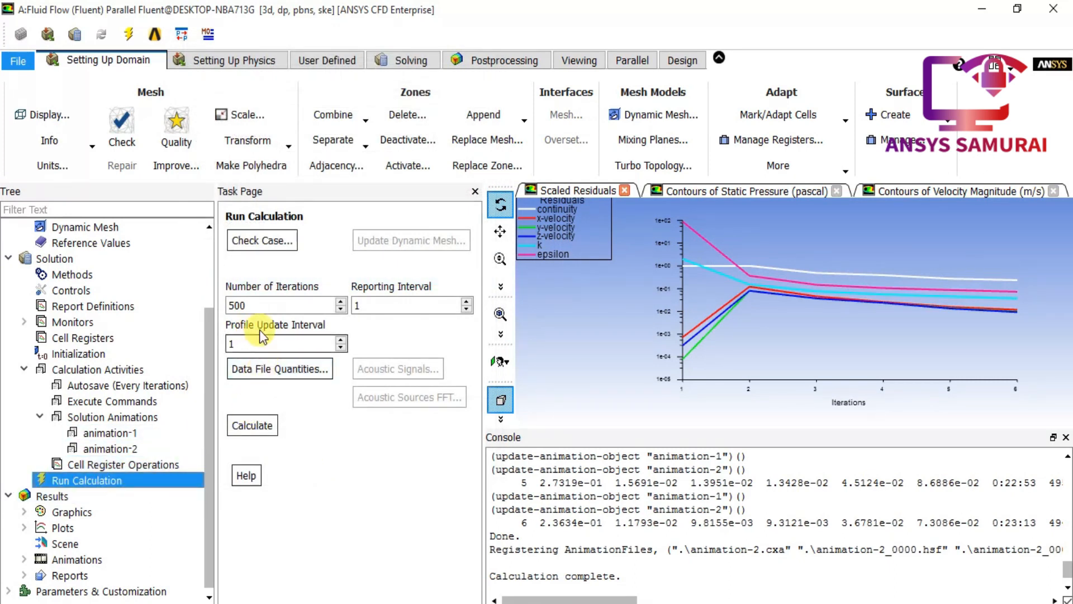
click(250, 425)
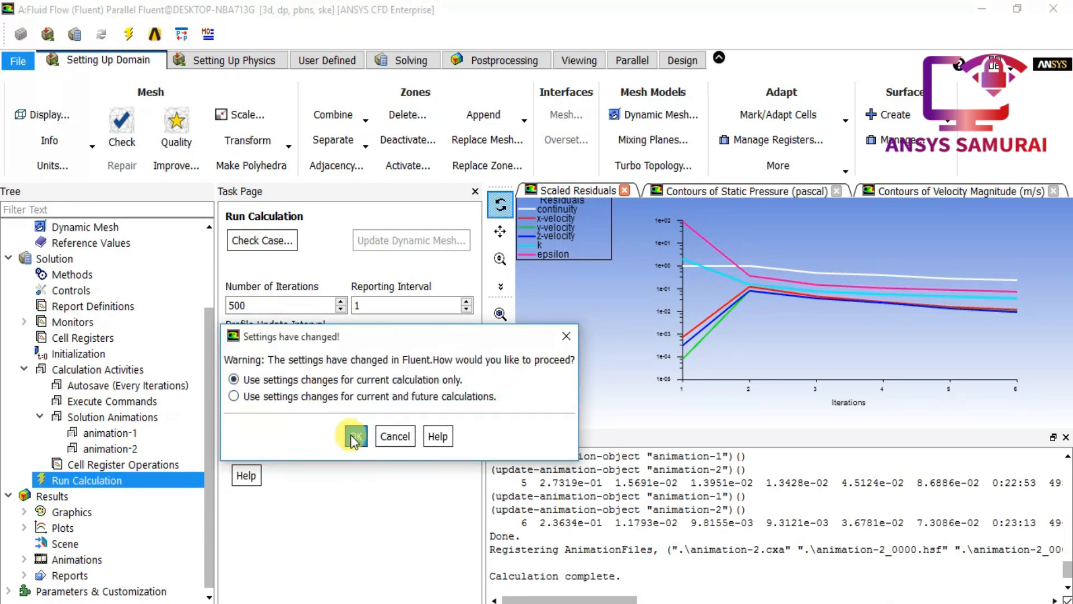
click(354, 436)
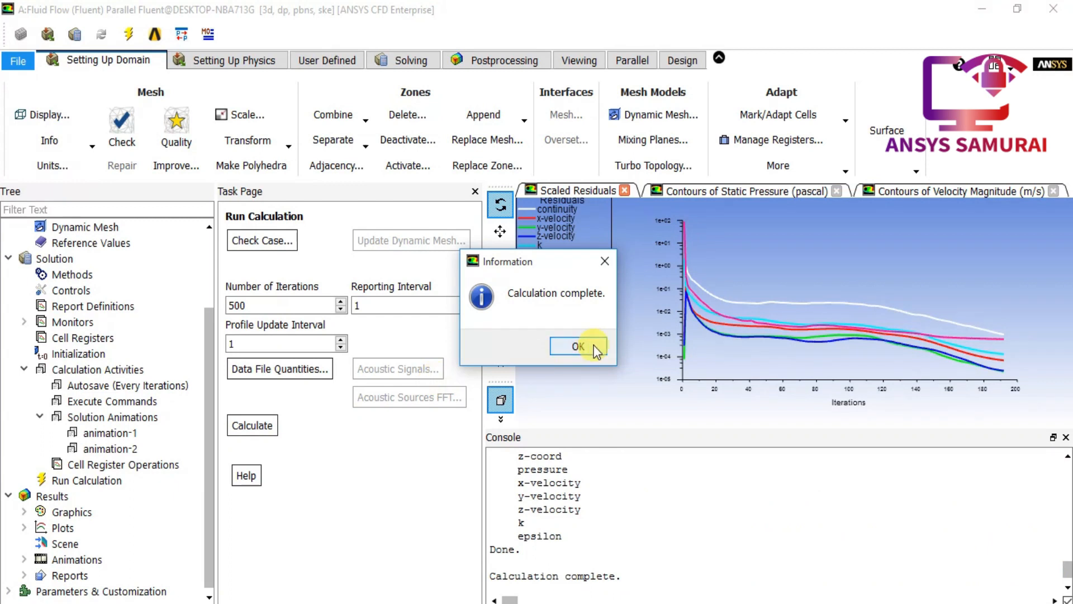
click(595, 348)
scroll(553, 503, up, 5)
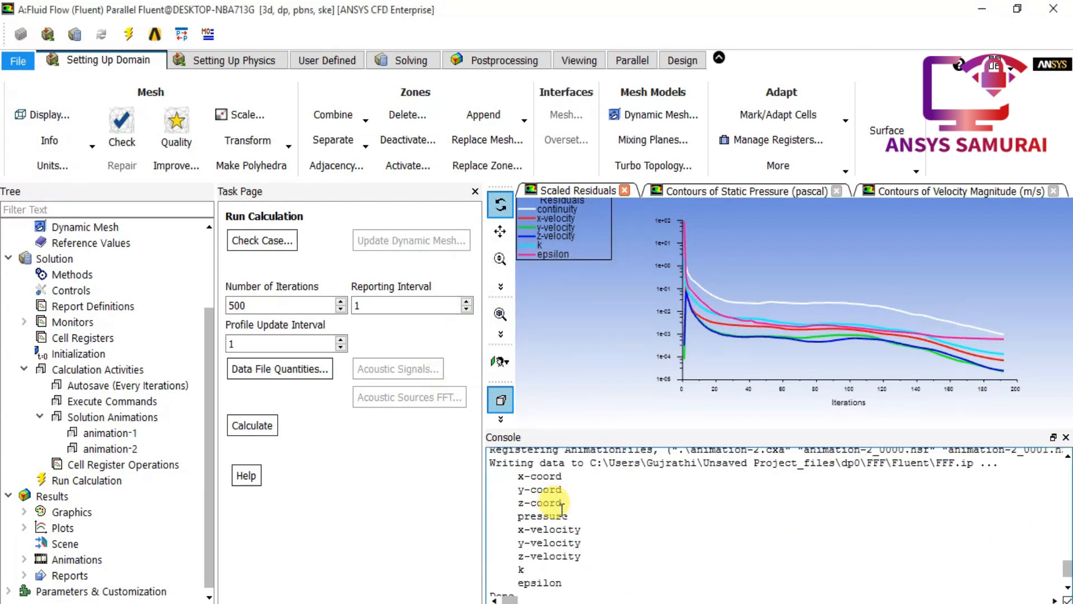
drag(500, 490, 701, 506)
click(553, 501)
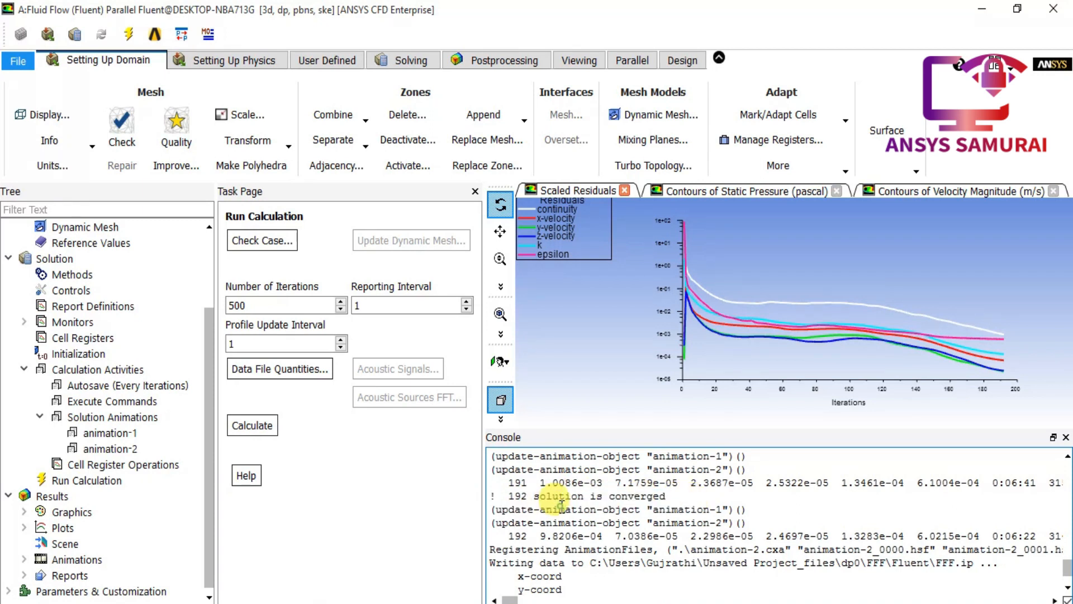
scroll(549, 509, down, 5)
Step: Open the solution animation playback and play the pressure sequence animation-1 once
click(199, 483)
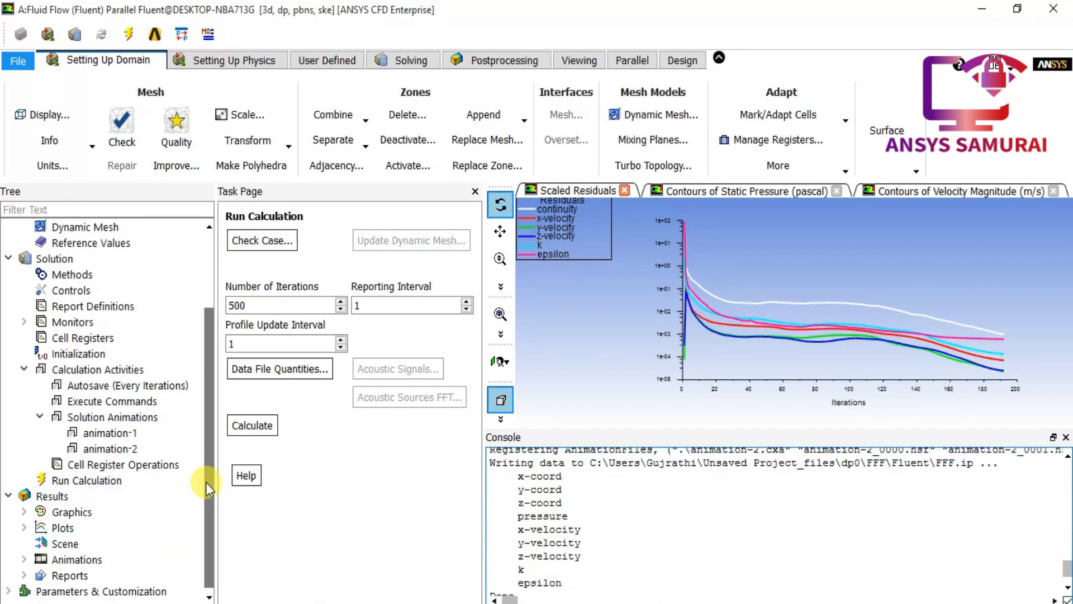
click(79, 559)
double_click(79, 559)
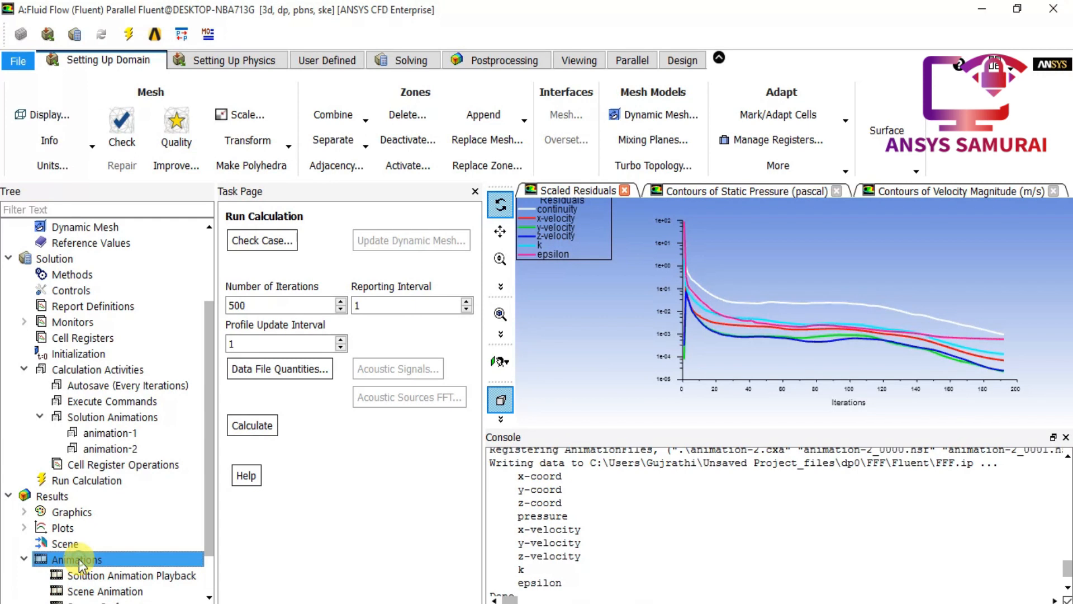
click(101, 575)
double_click(101, 575)
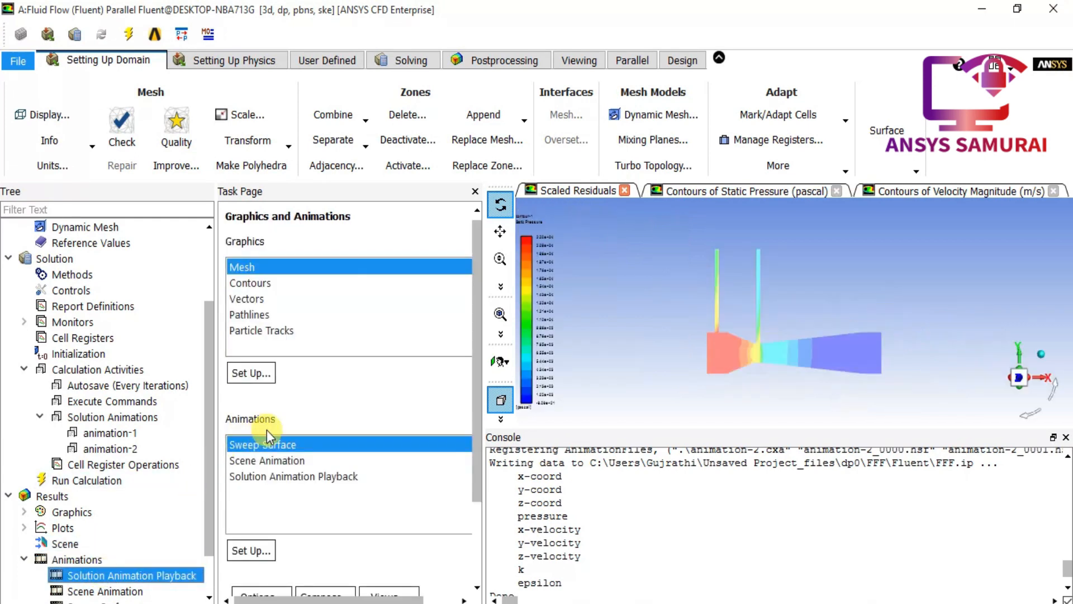
drag(394, 211, 390, 186)
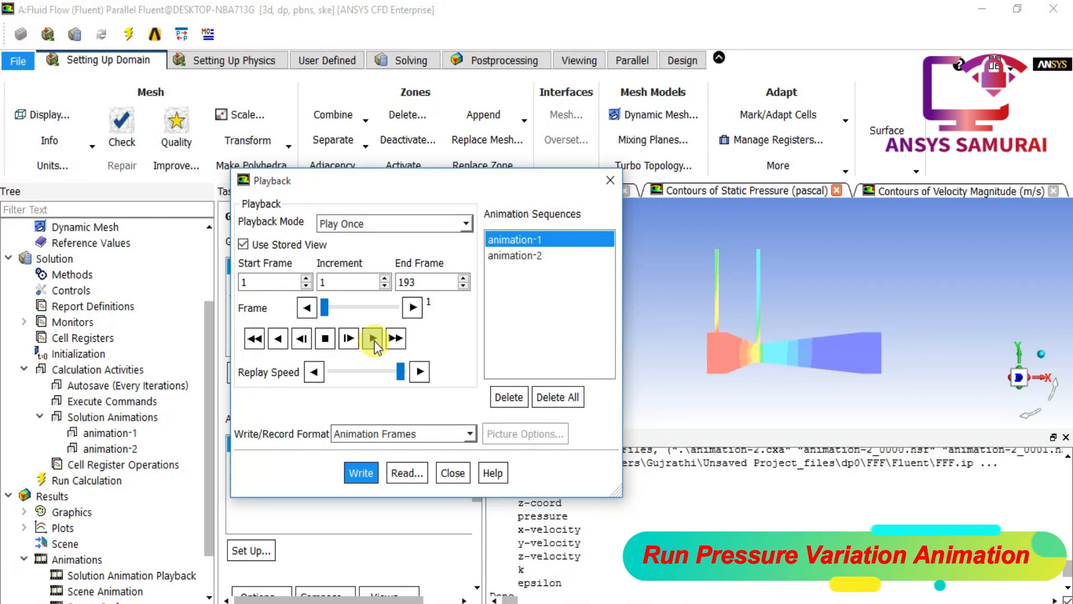
click(373, 338)
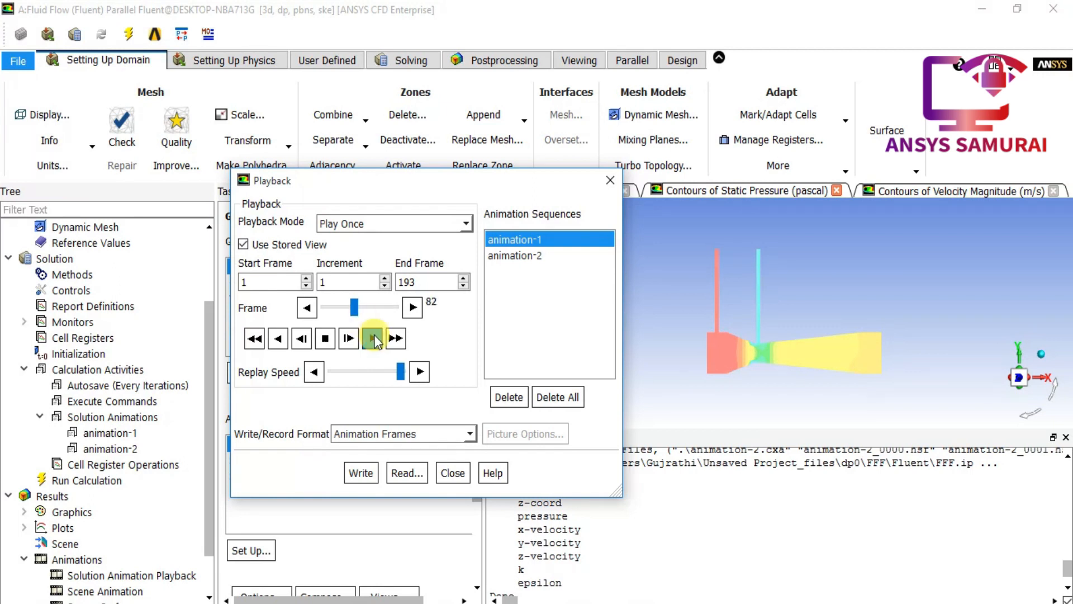
click(327, 339)
Step: Play the velocity sequence animation-2 once and close the animation playback
click(532, 258)
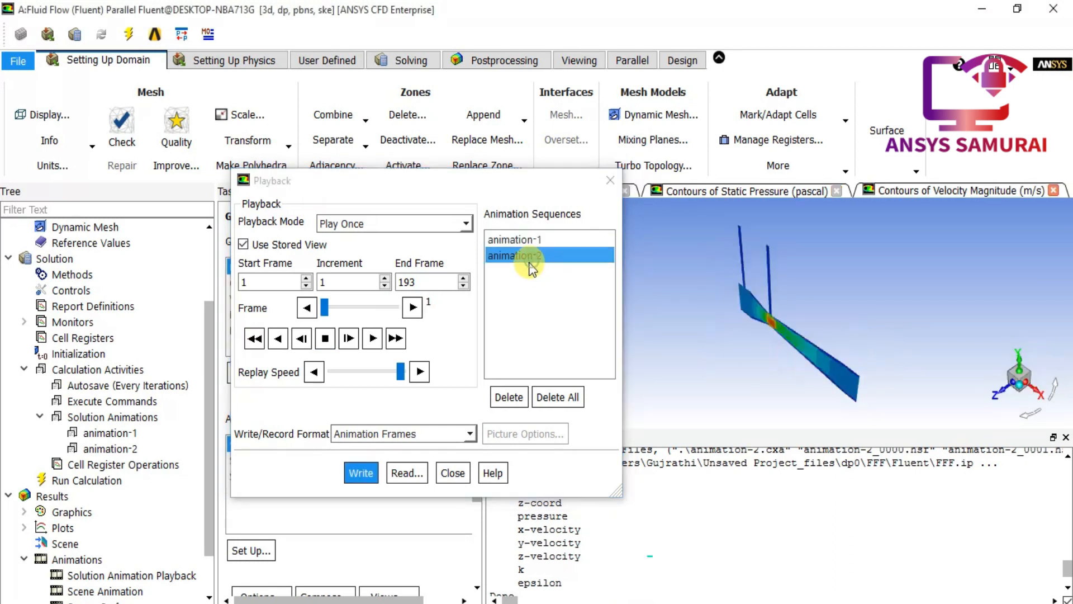
click(375, 339)
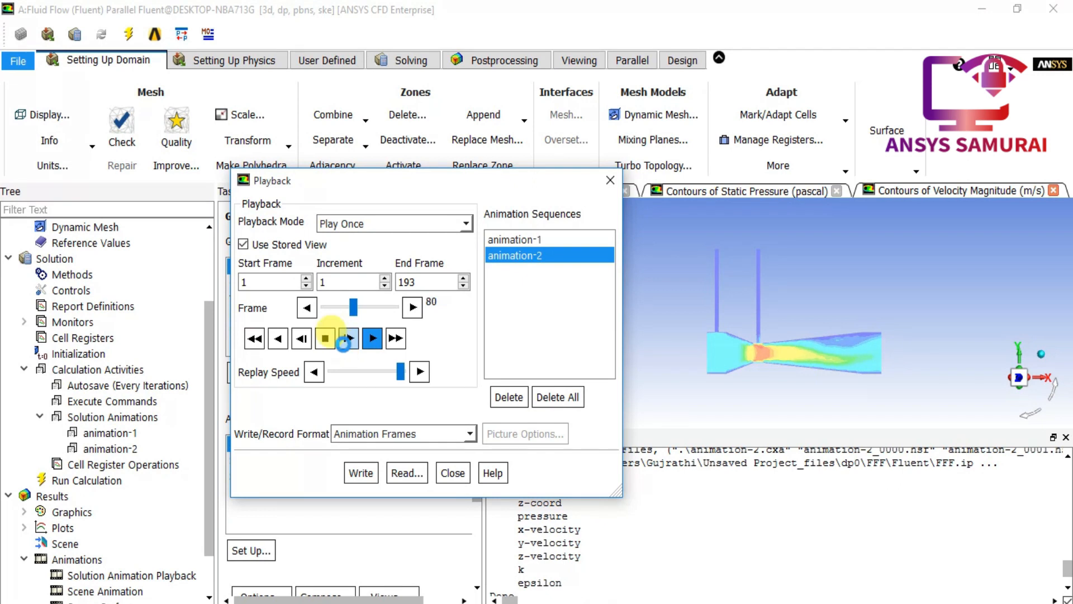
click(328, 339)
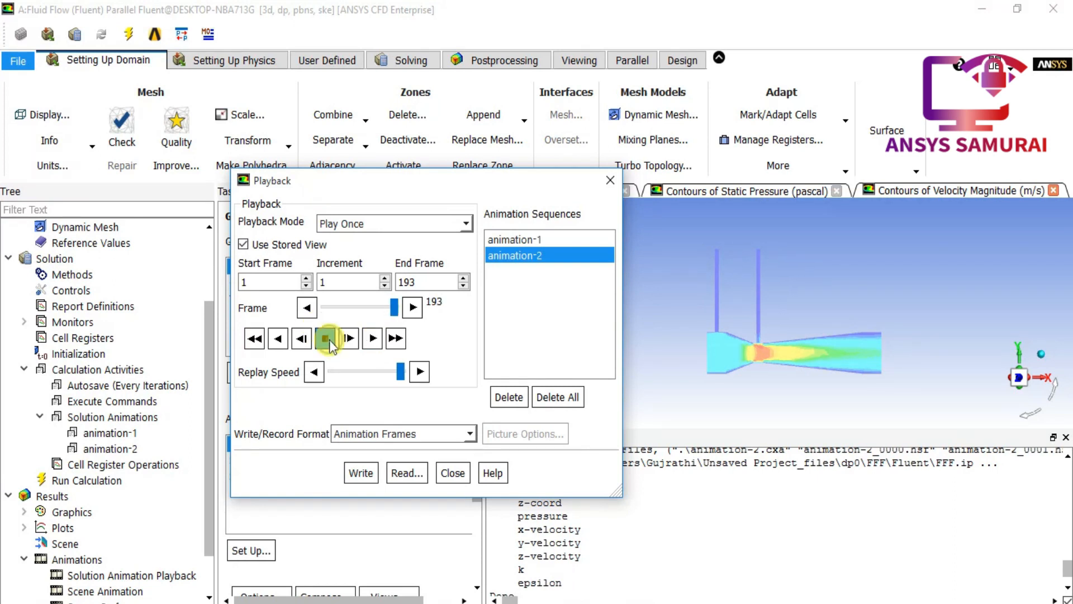
click(453, 473)
scroll(634, 414, up, 1)
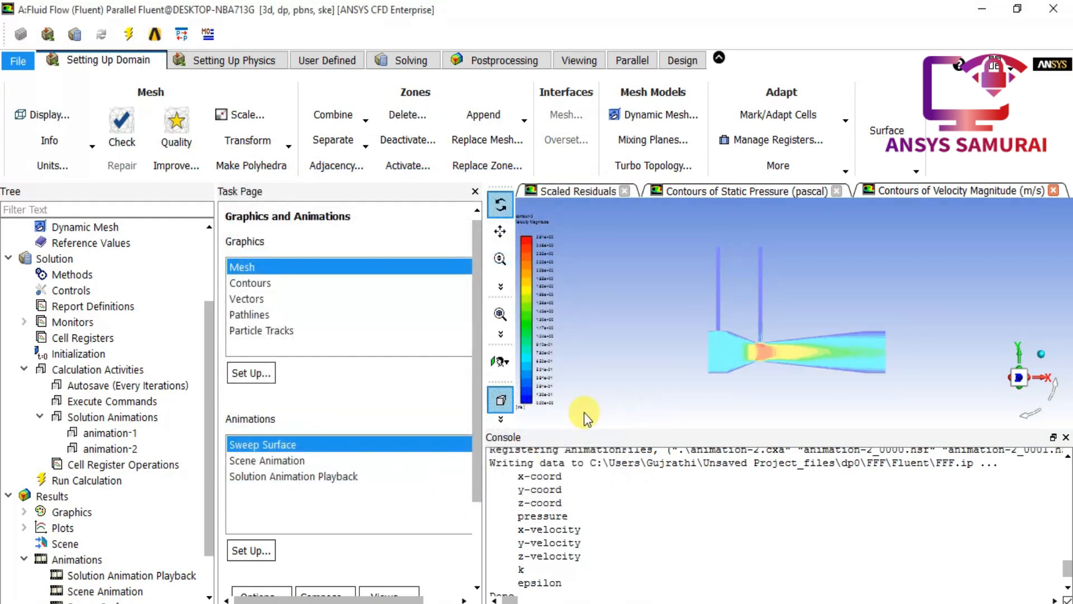
Step: Close Fluent and open the Results cell of the Fluid Flow system in CFD-Post from Workbench
click(19, 62)
click(42, 431)
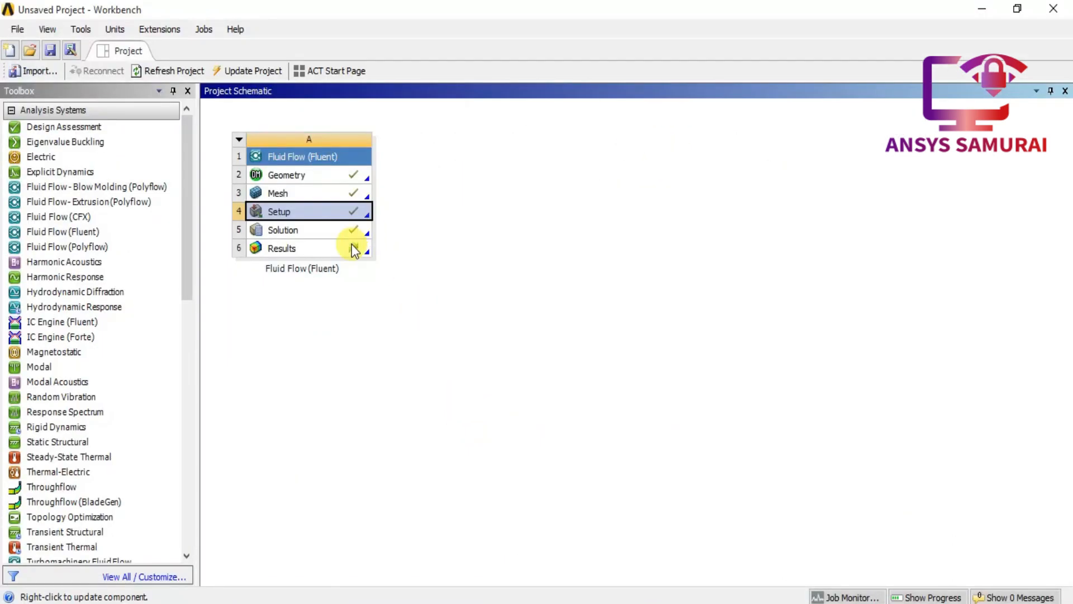
click(352, 249)
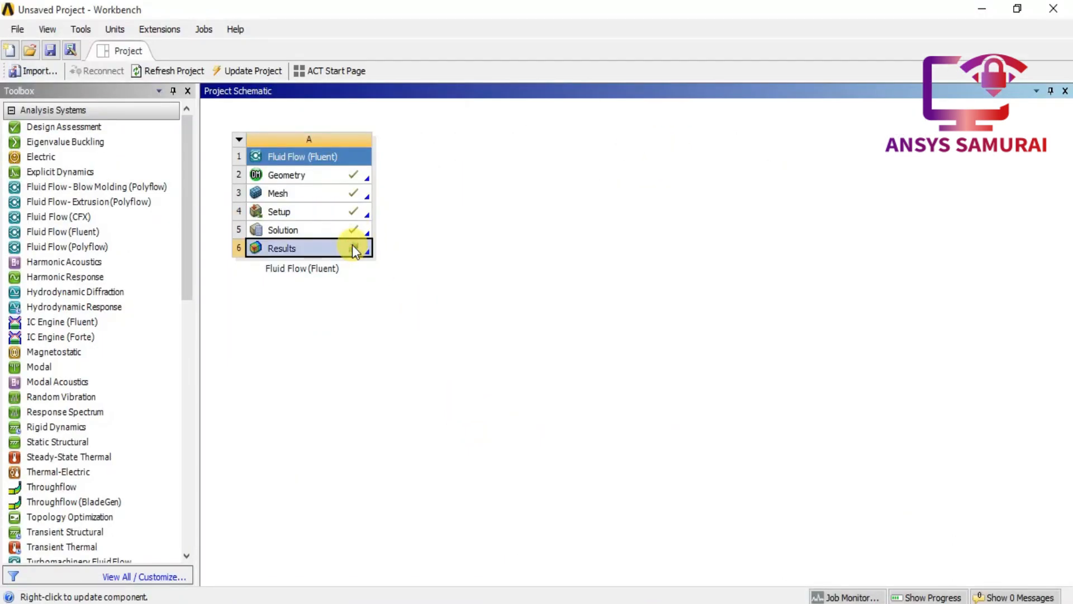
right_click(354, 250)
click(361, 251)
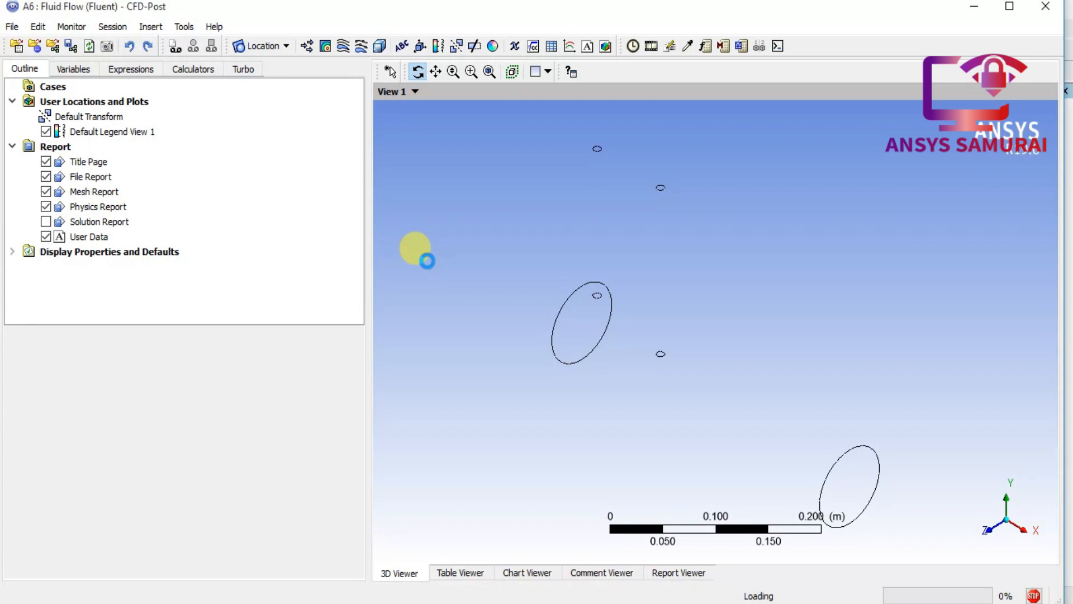
Step: Insert a plane using the XY Plane method at Z 0.0 m and view it face-on along the Z axis
click(284, 50)
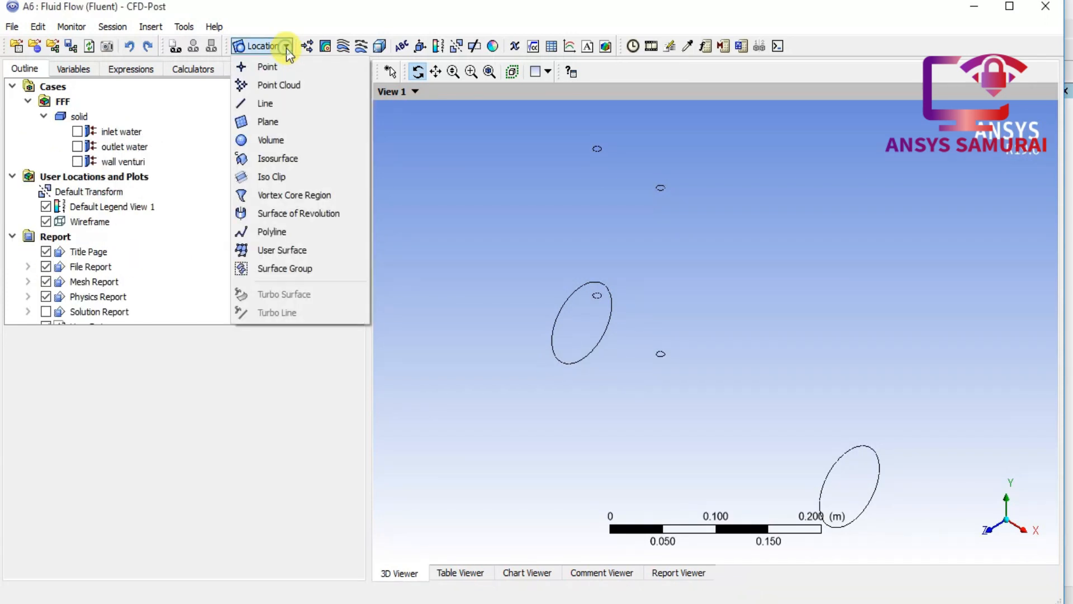
click(268, 121)
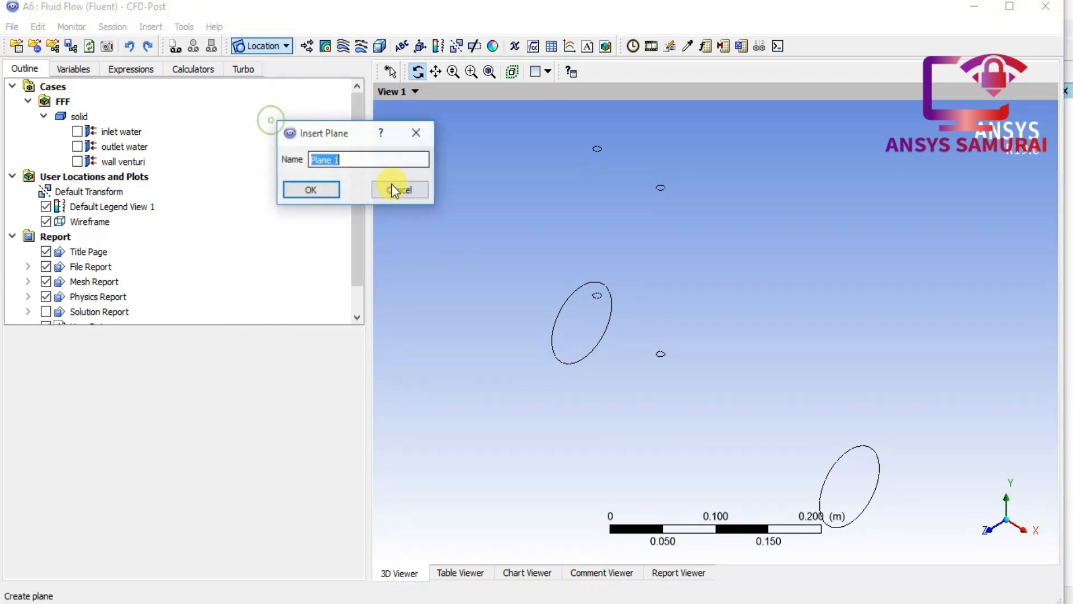
click(333, 187)
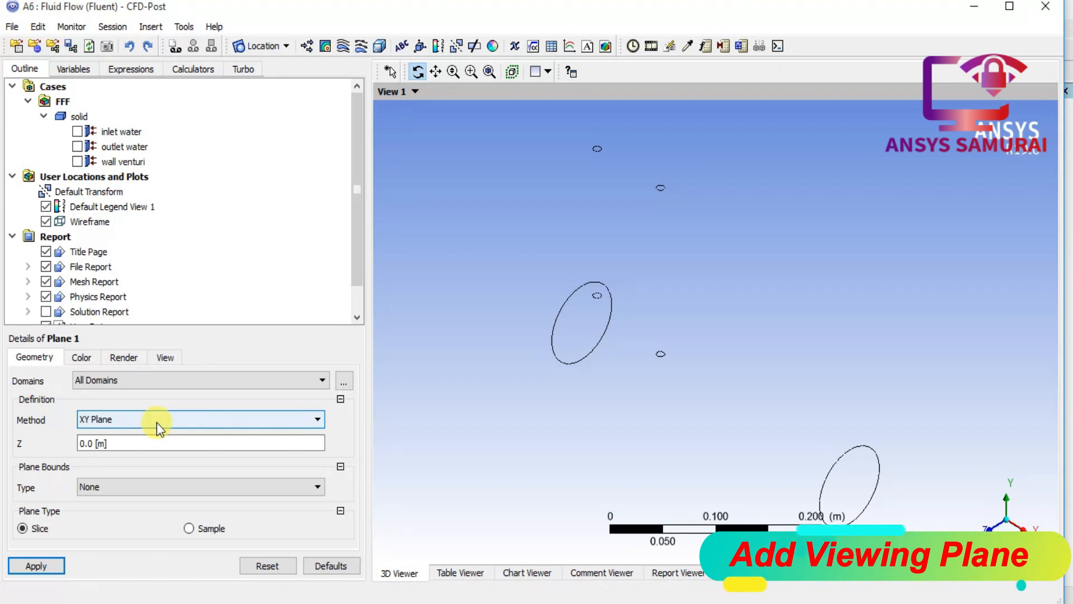
click(36, 566)
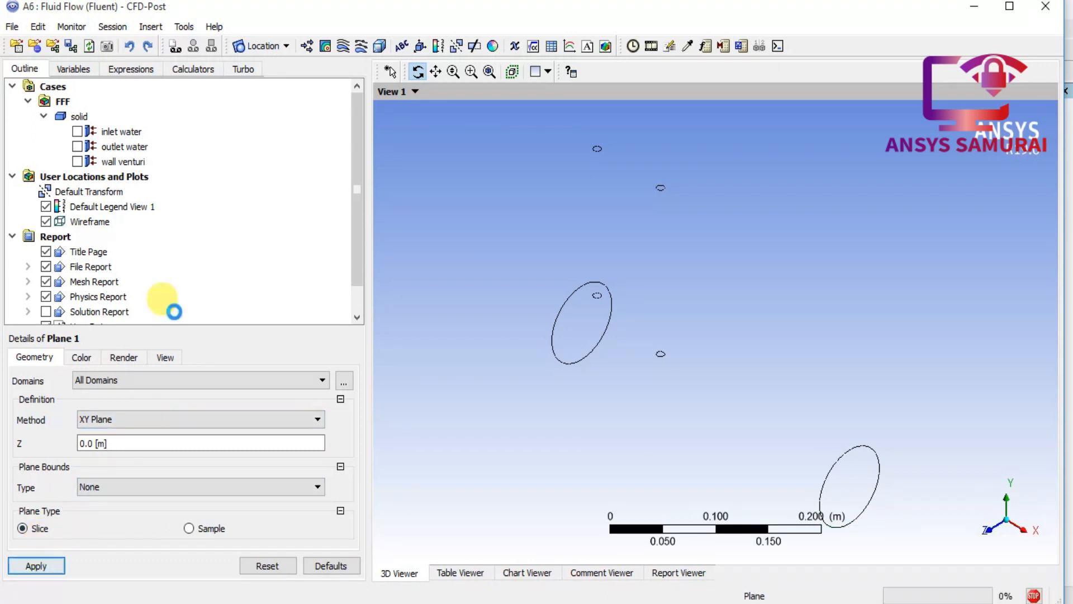
click(988, 536)
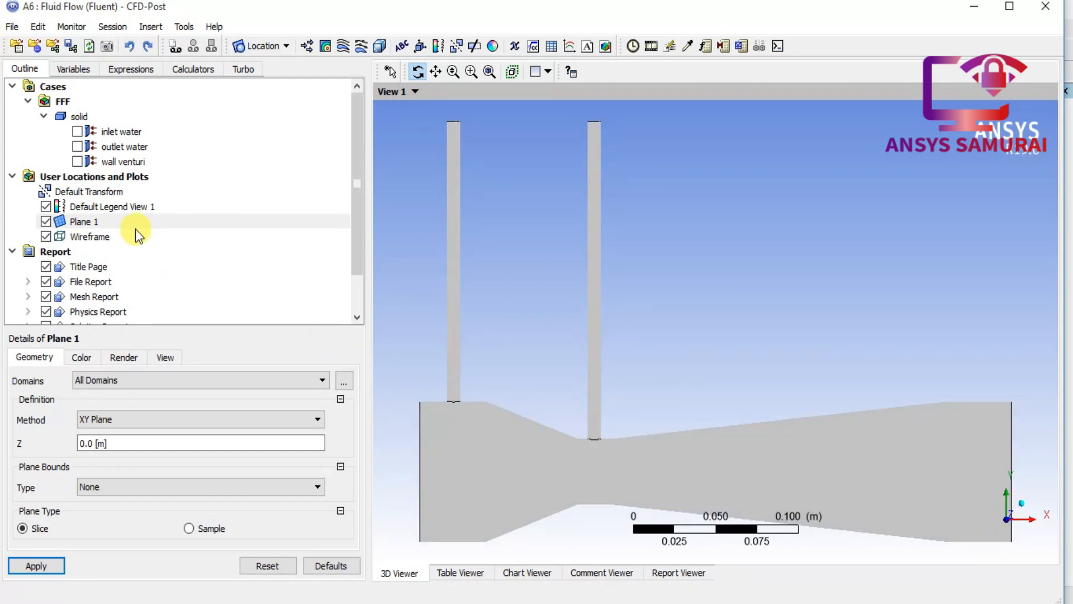
Step: Hide Plane 1 and insert a contour plot with Plane 1 as its location
click(46, 222)
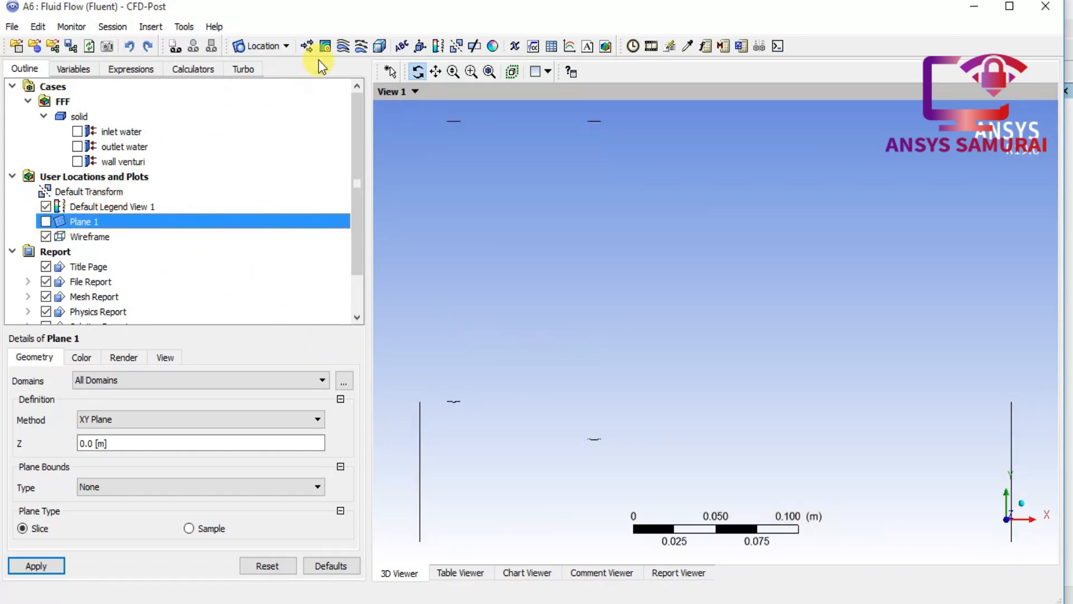
click(325, 46)
click(366, 116)
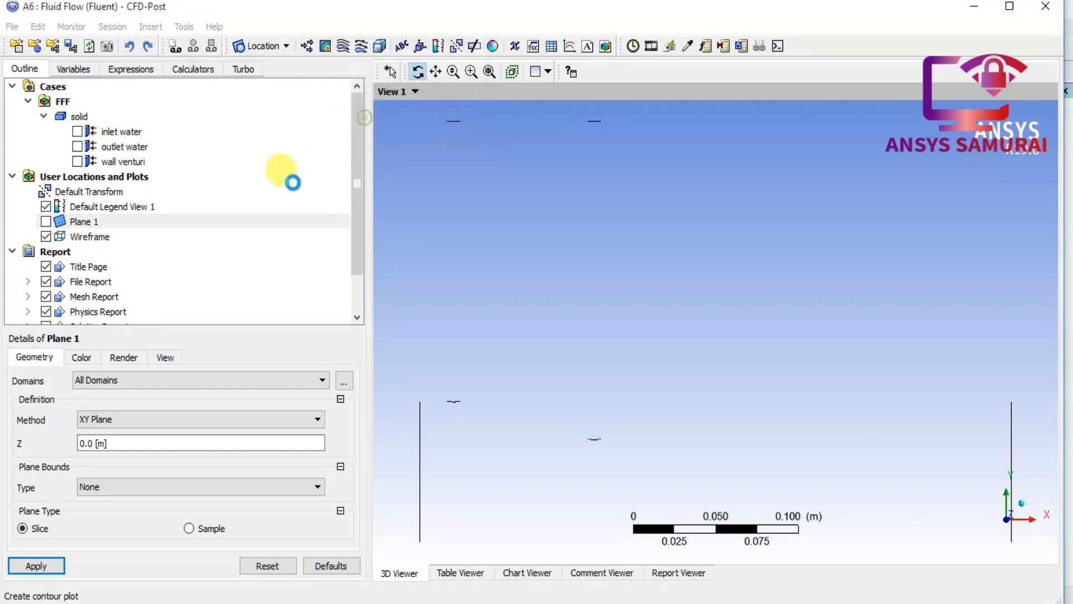
click(178, 385)
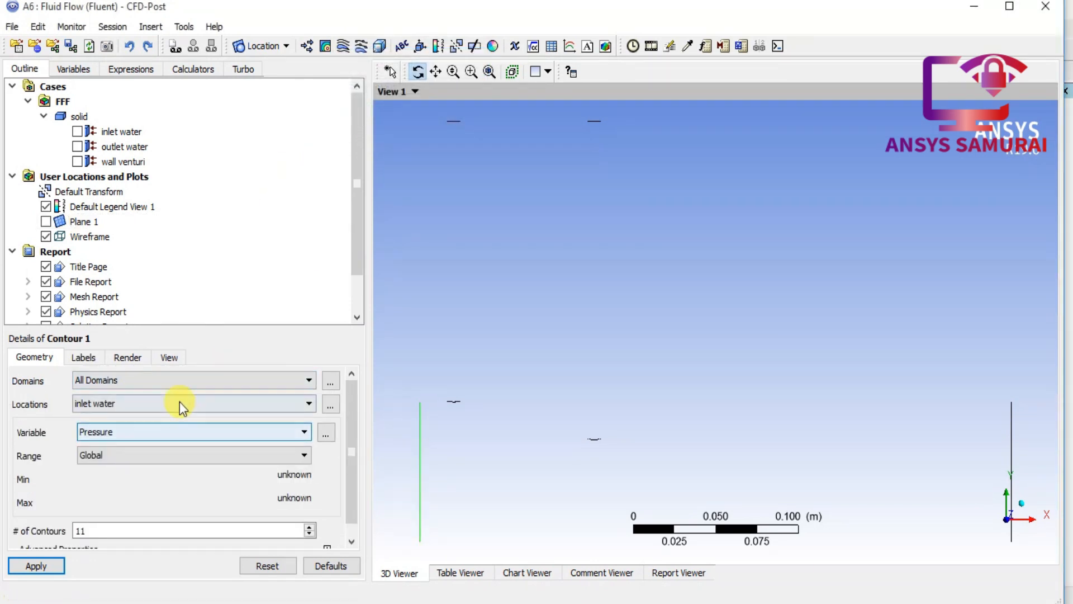
click(180, 402)
click(161, 450)
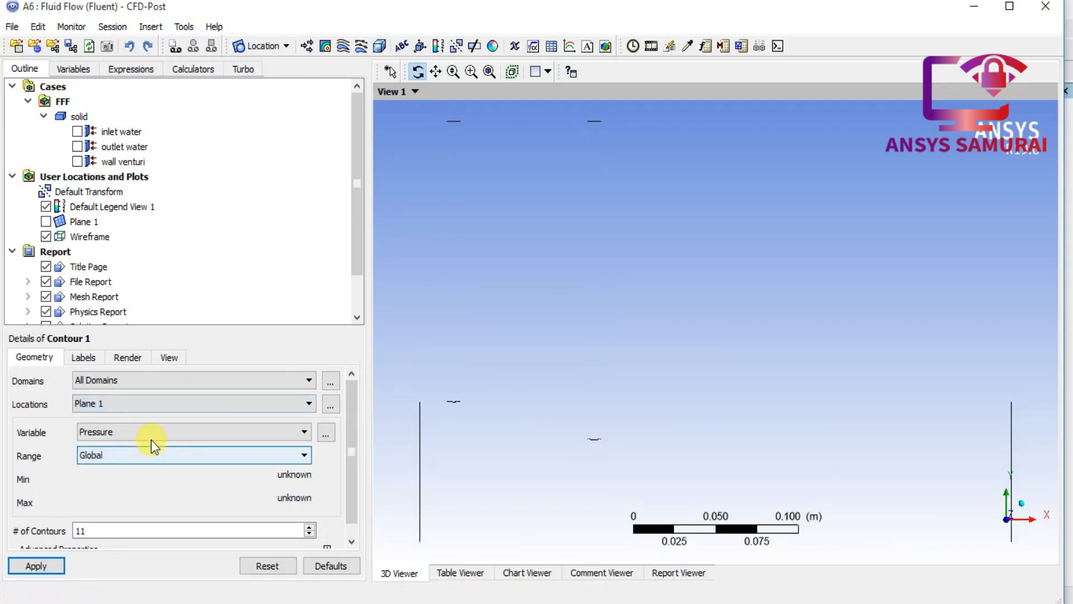
Step: Set the pressure contour to 100 contours and apply it, showing the whole venturi meter
scroll(116, 490, down, 1)
drag(102, 515, 67, 524)
text(100)
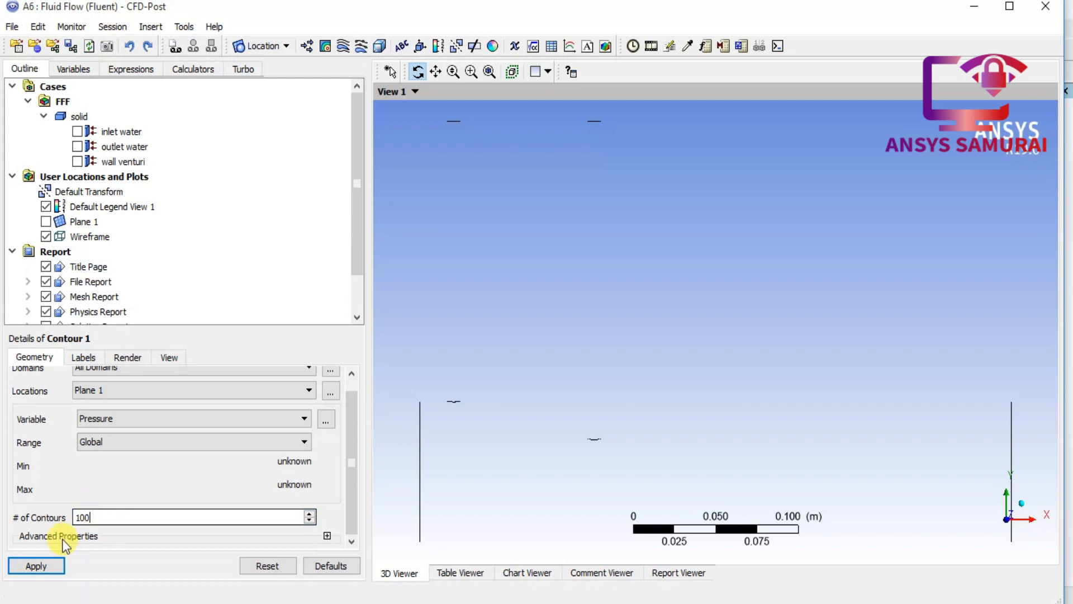
click(36, 566)
scroll(631, 395, down, 5)
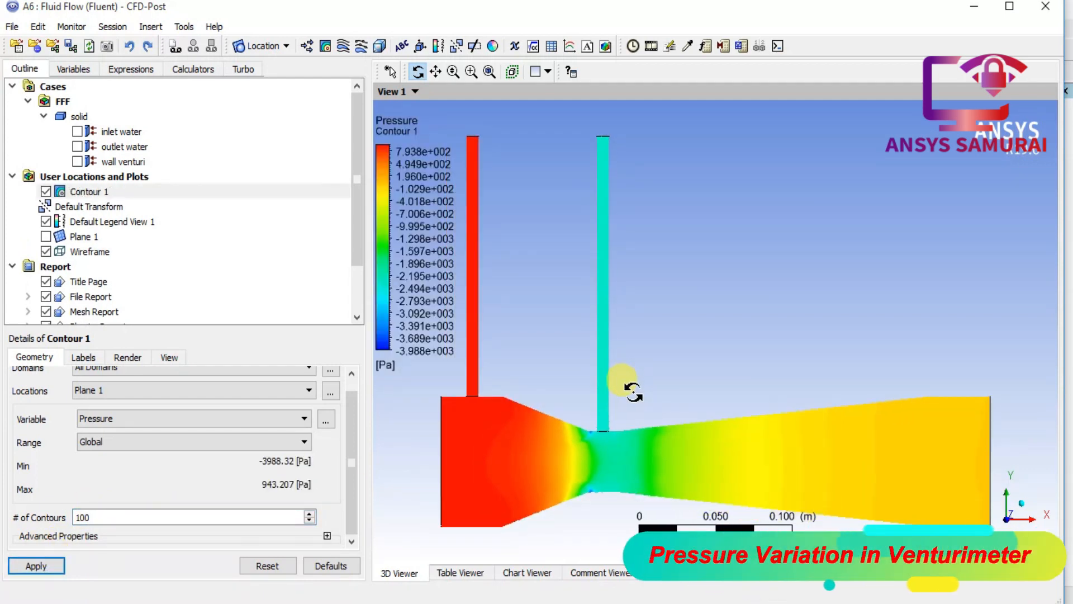
scroll(629, 399, down, 4)
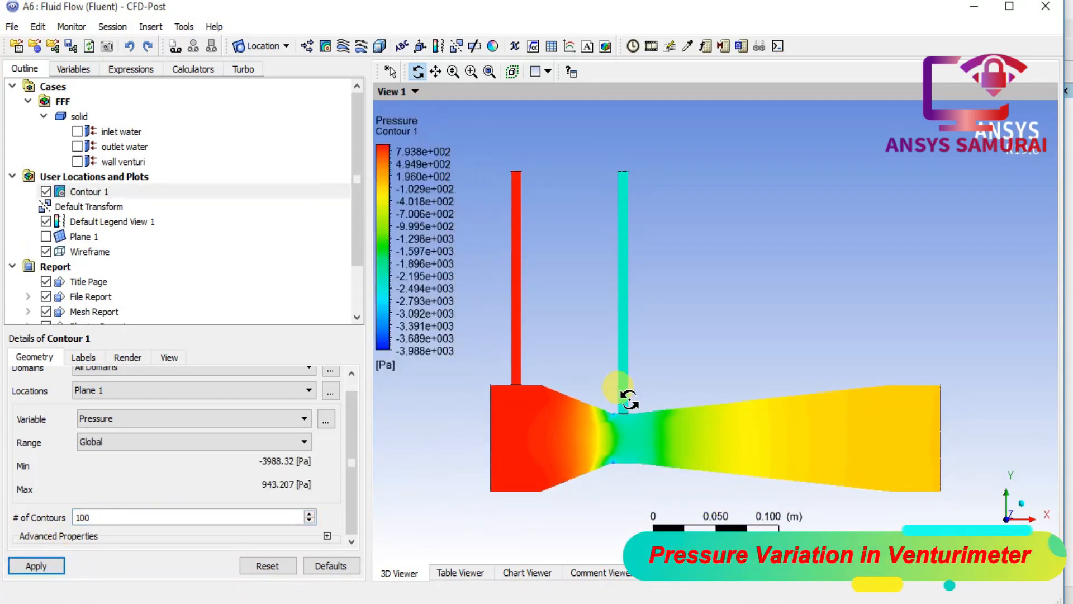
scroll(626, 408, down, 1)
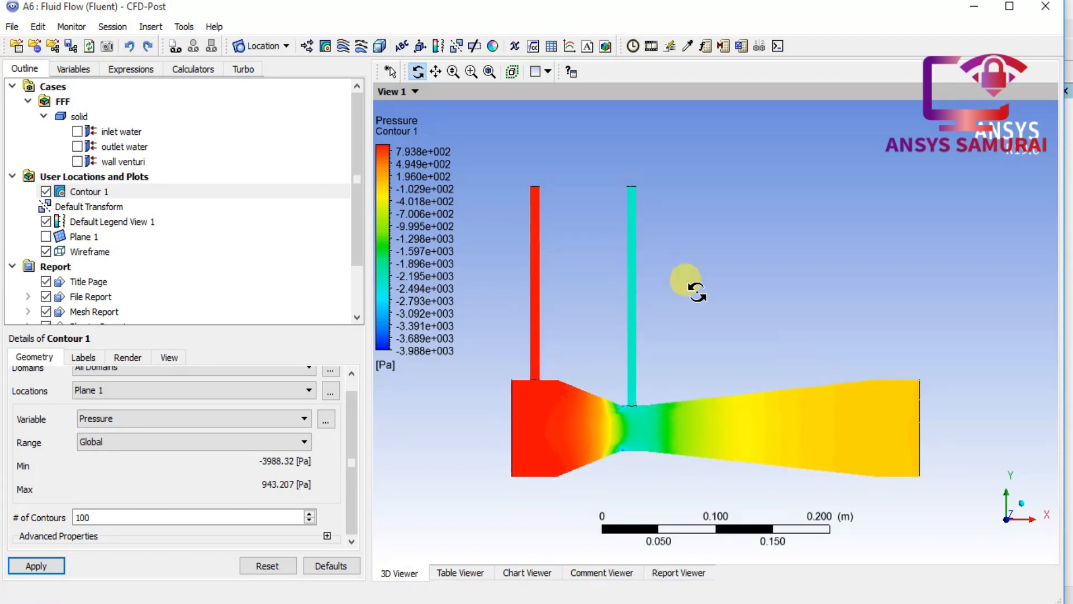
scroll(776, 336, down, 1)
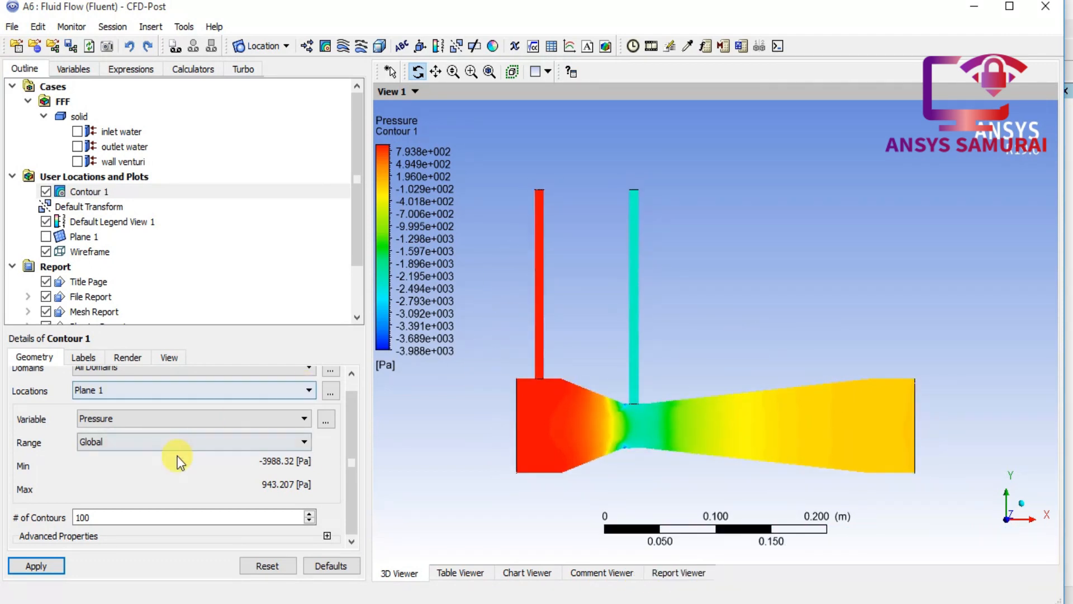
Step: Change the contour's variable to Velocity and apply it
click(149, 418)
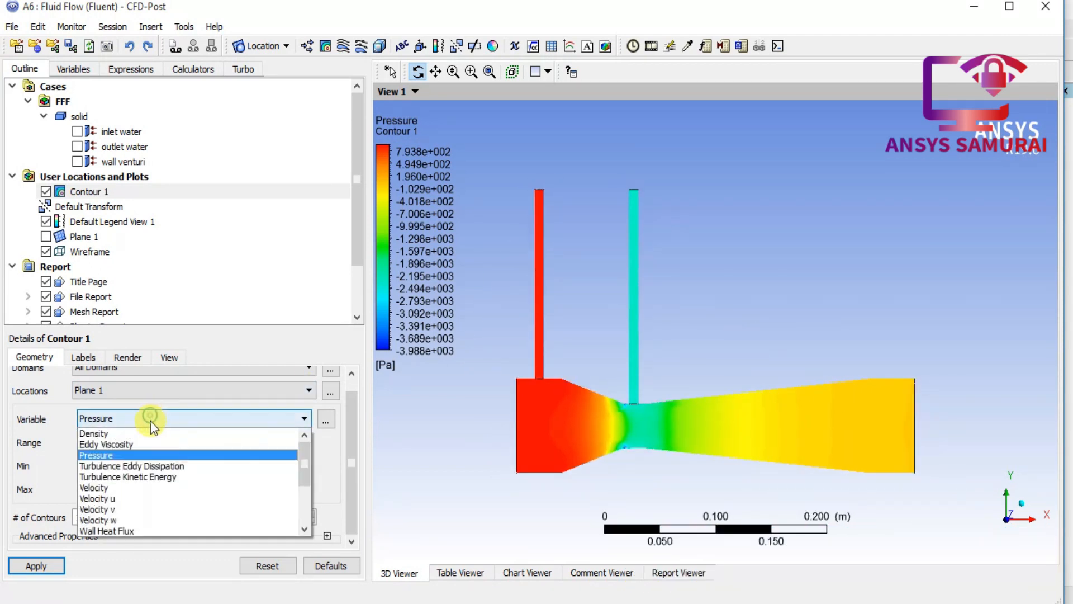
click(139, 489)
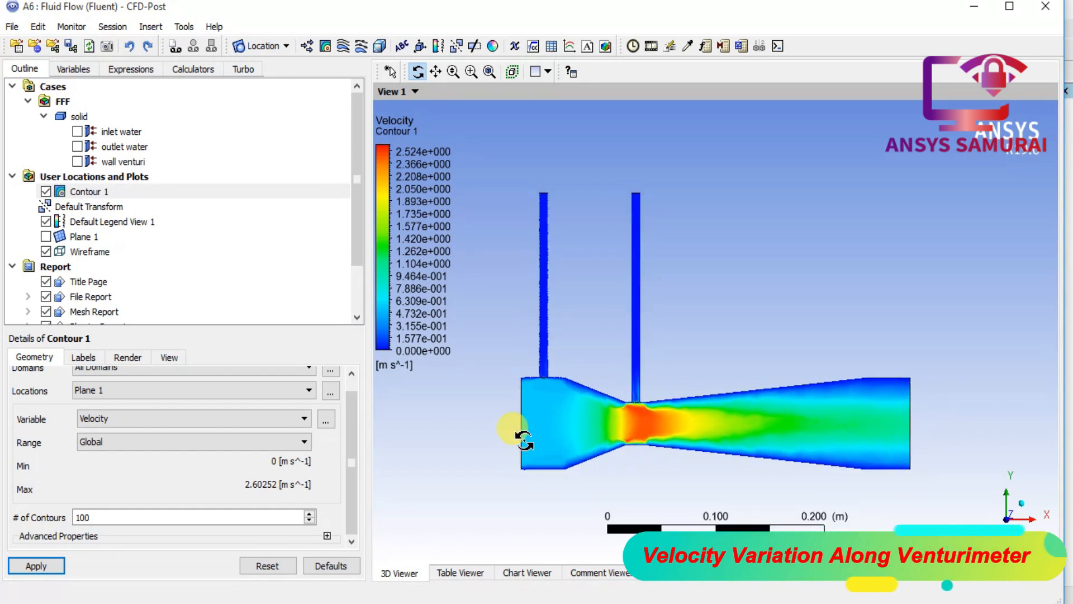
scroll(499, 437, up, 1)
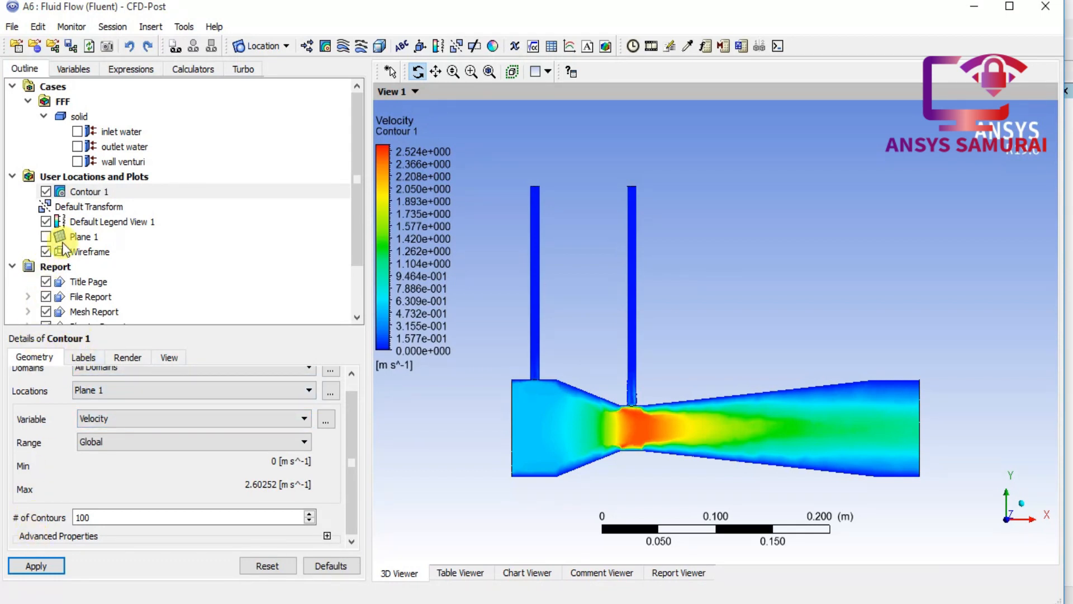
Step: Hide Contour 1 and insert a streamline plot of type Surface Streamline
click(46, 192)
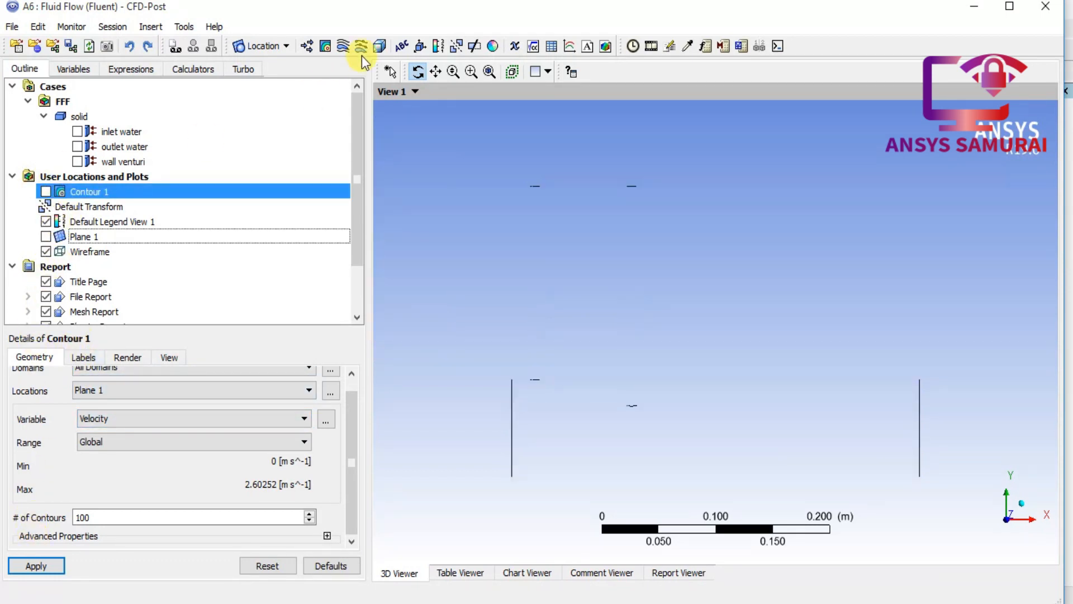
click(343, 46)
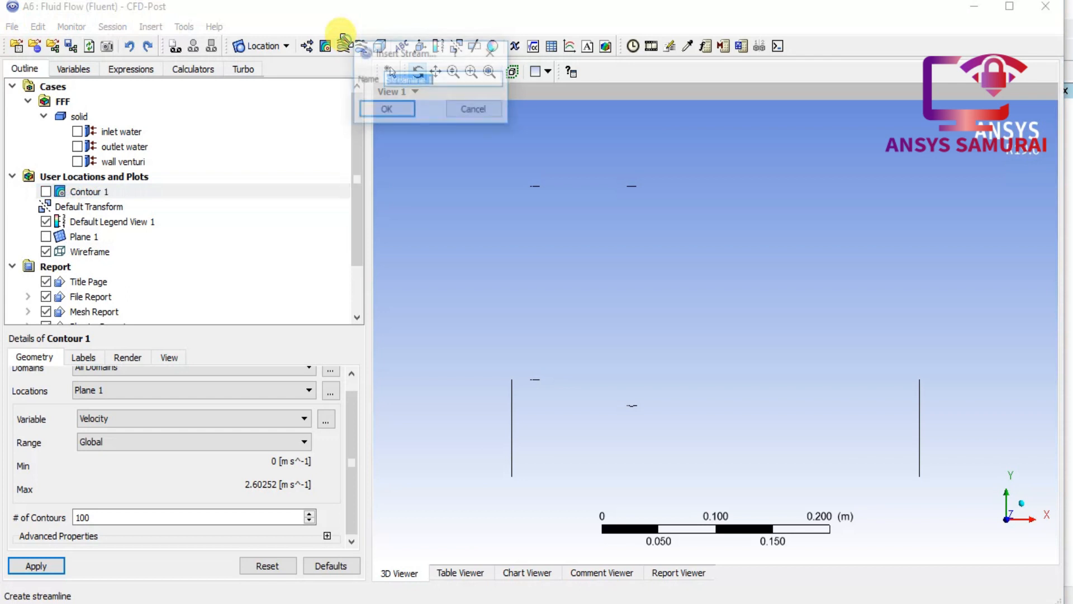
click(385, 110)
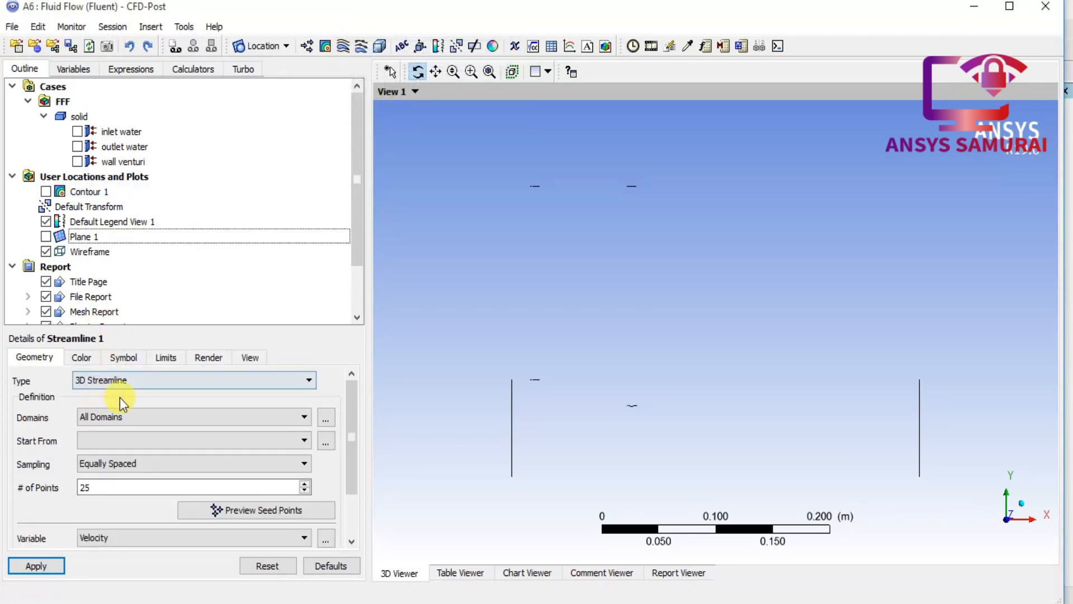
click(142, 381)
click(143, 408)
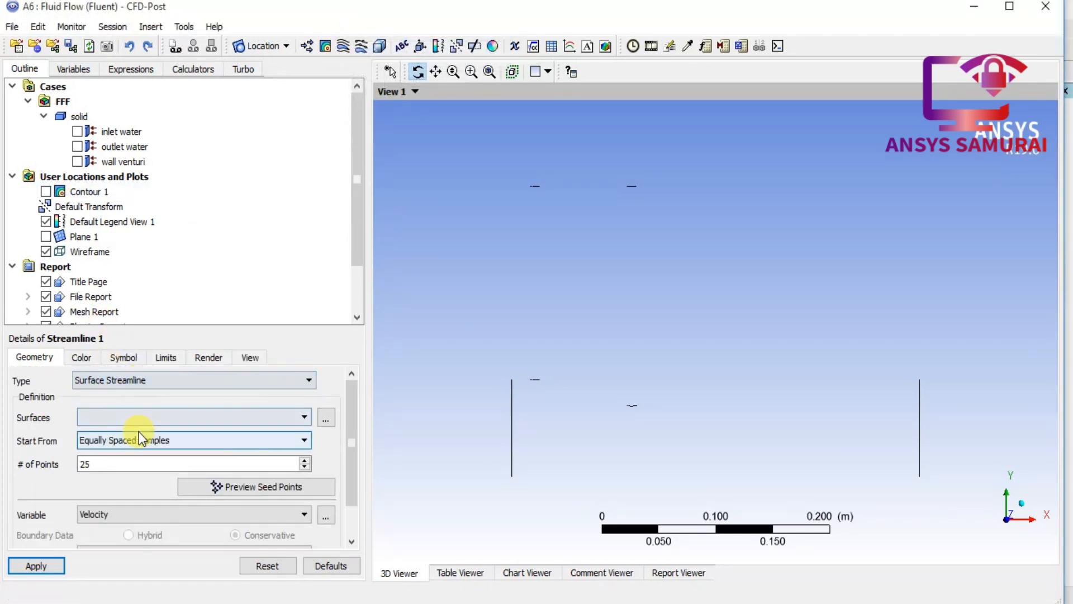
Step: Place the surface streamlines on Plane 1 with 50 equally spaced points and apply them
click(168, 417)
click(146, 463)
click(145, 464)
double_click(84, 466)
text(50)
click(35, 565)
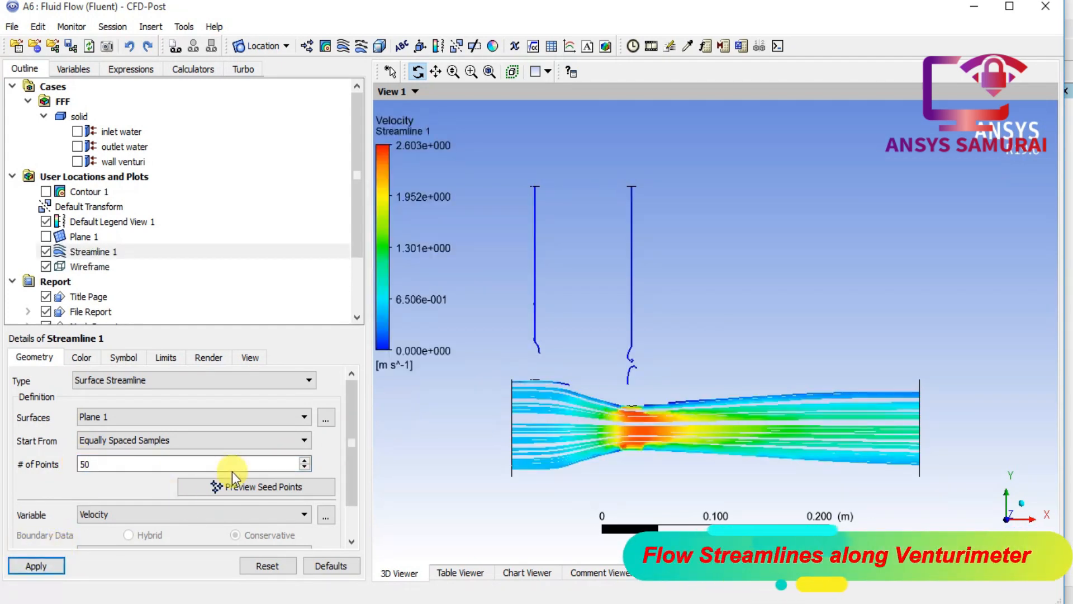
Step: Raise the number of streamline points to 100 and apply the change
double_click(101, 464)
text(100)
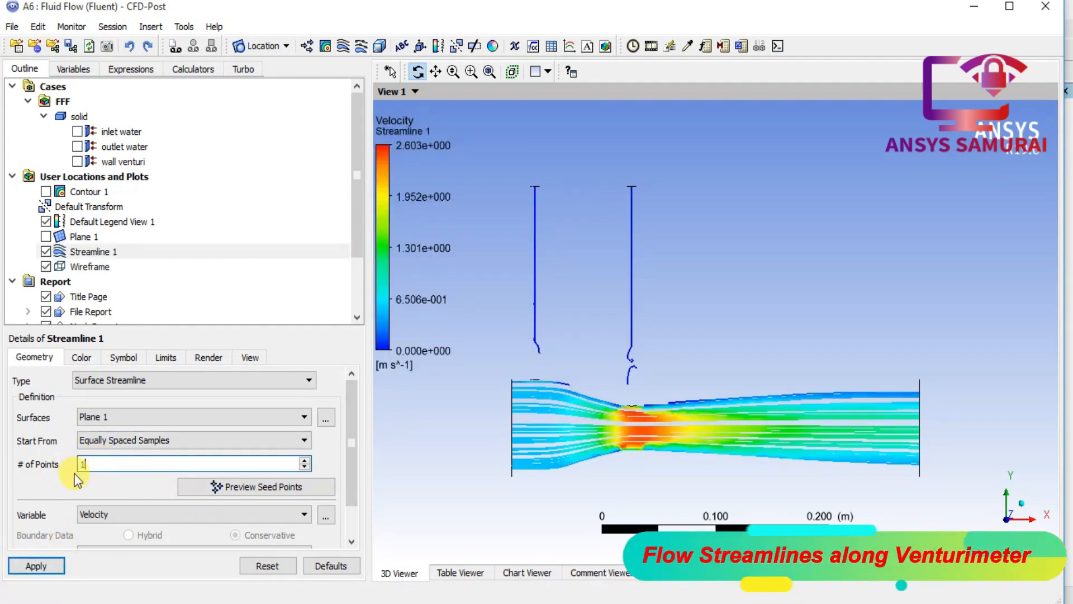
click(41, 566)
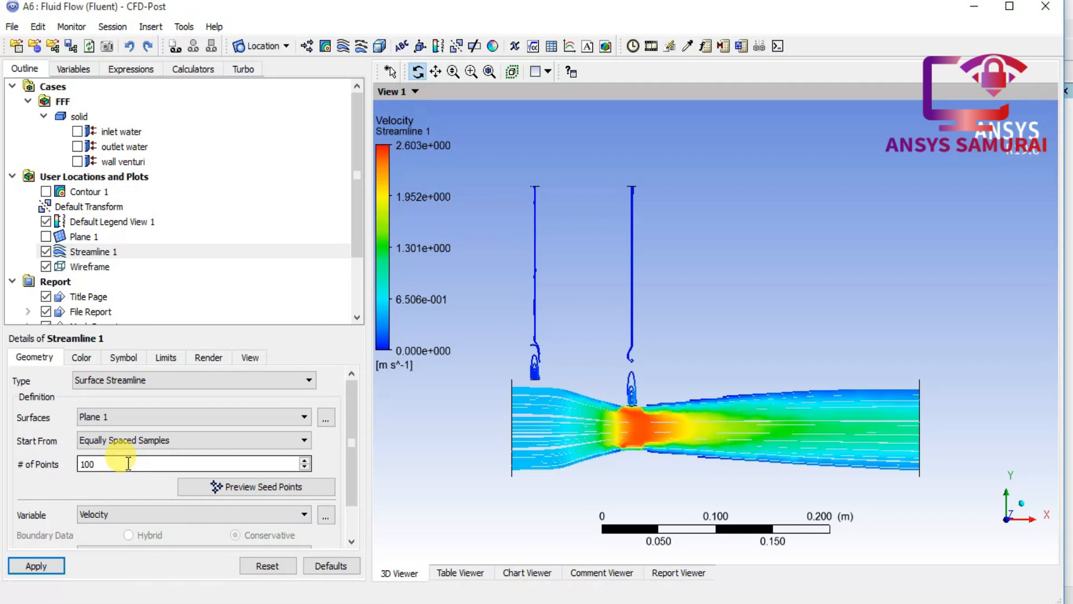
Step: Play a Quick Animation of Plane 1 slowed to 551 frames, stop it, and close the animation settings
click(652, 47)
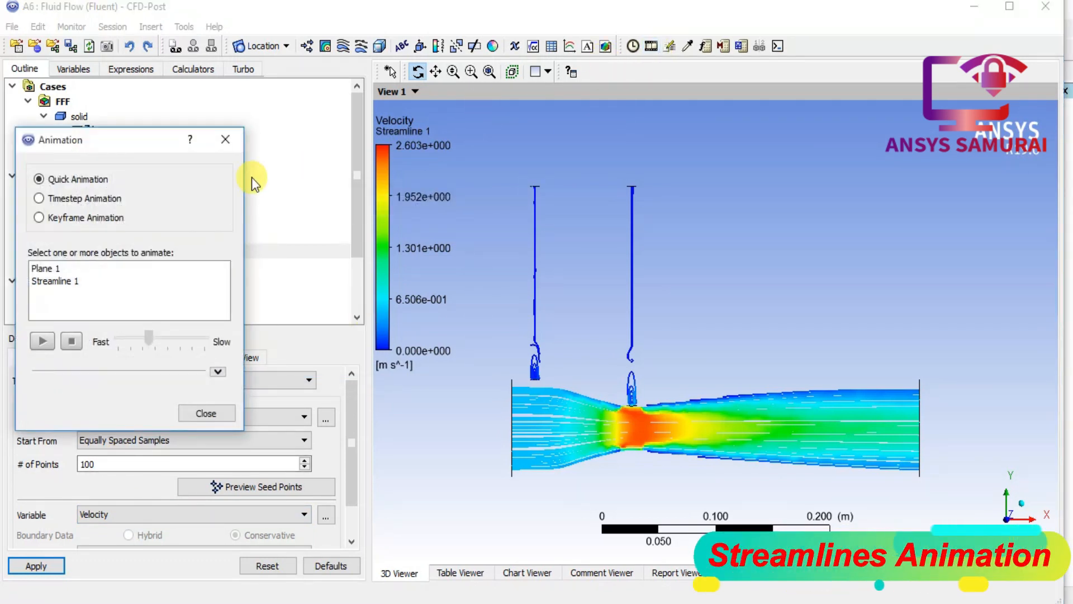
click(75, 268)
drag(159, 338, 187, 334)
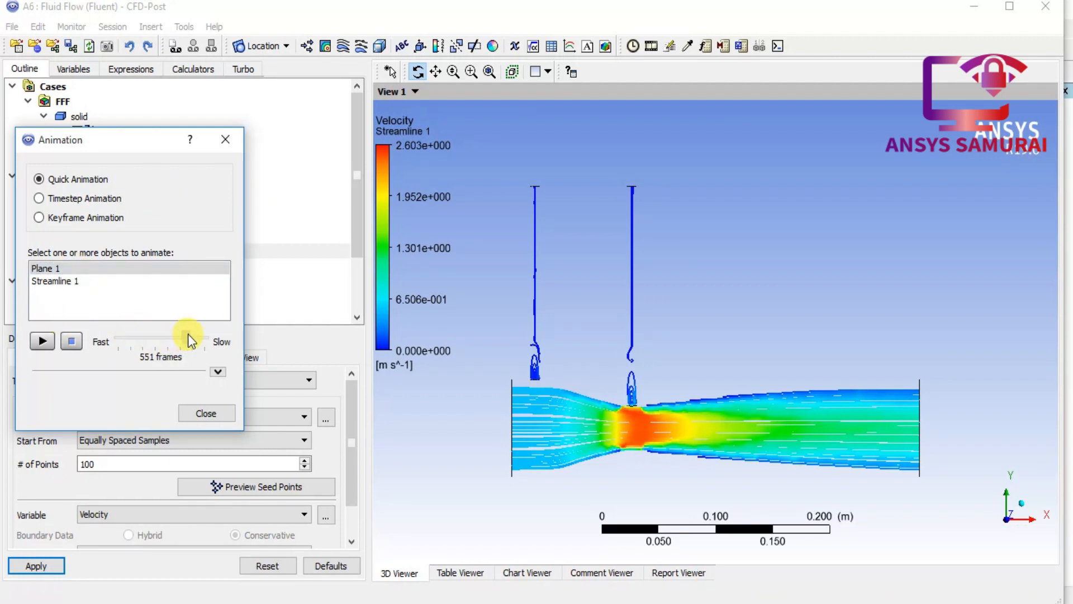
click(50, 339)
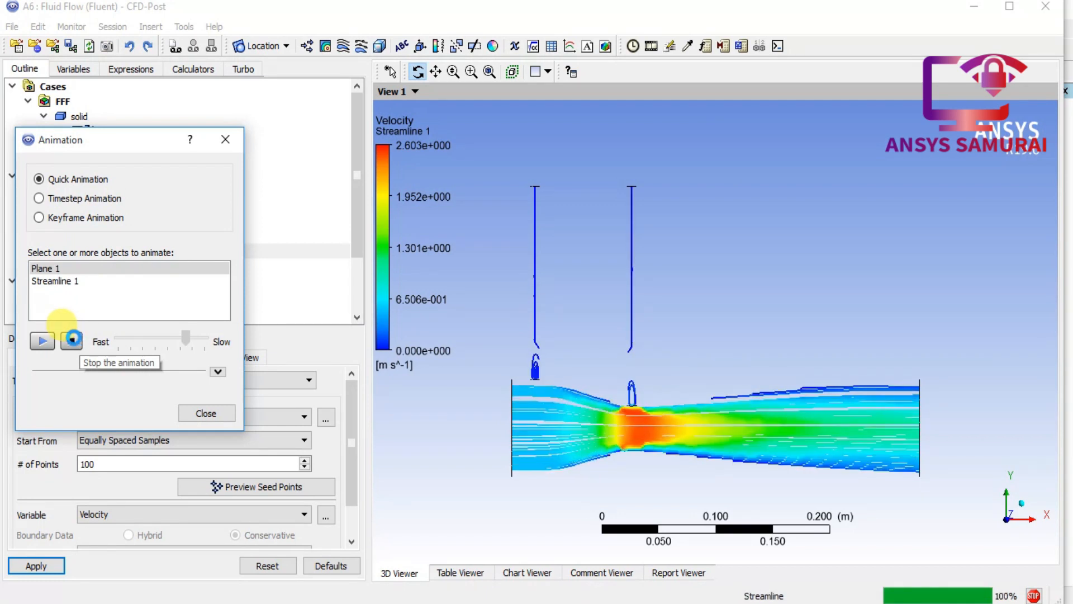
click(73, 340)
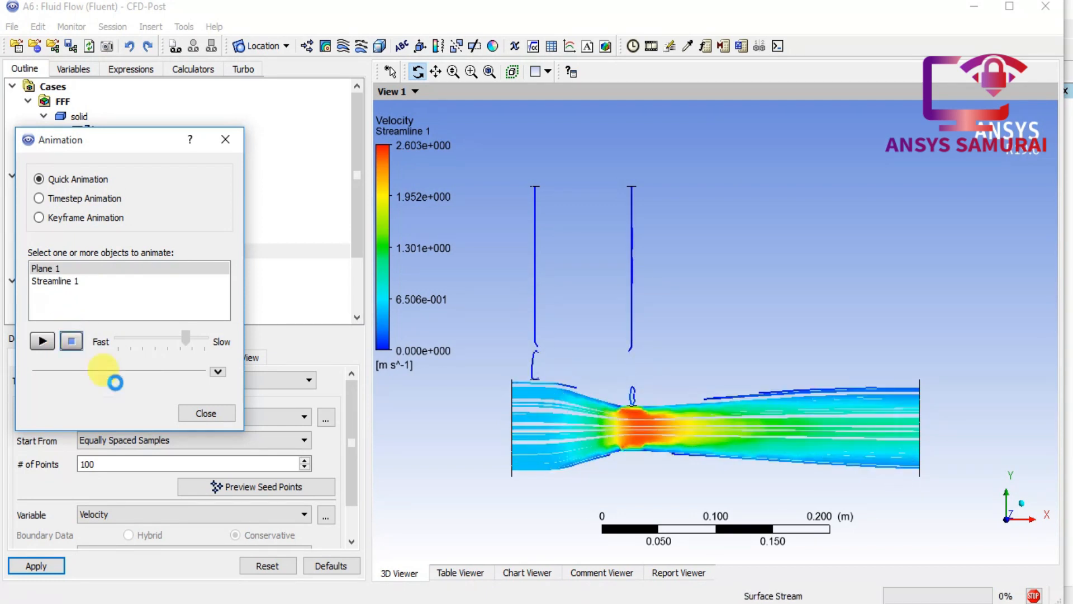
click(206, 412)
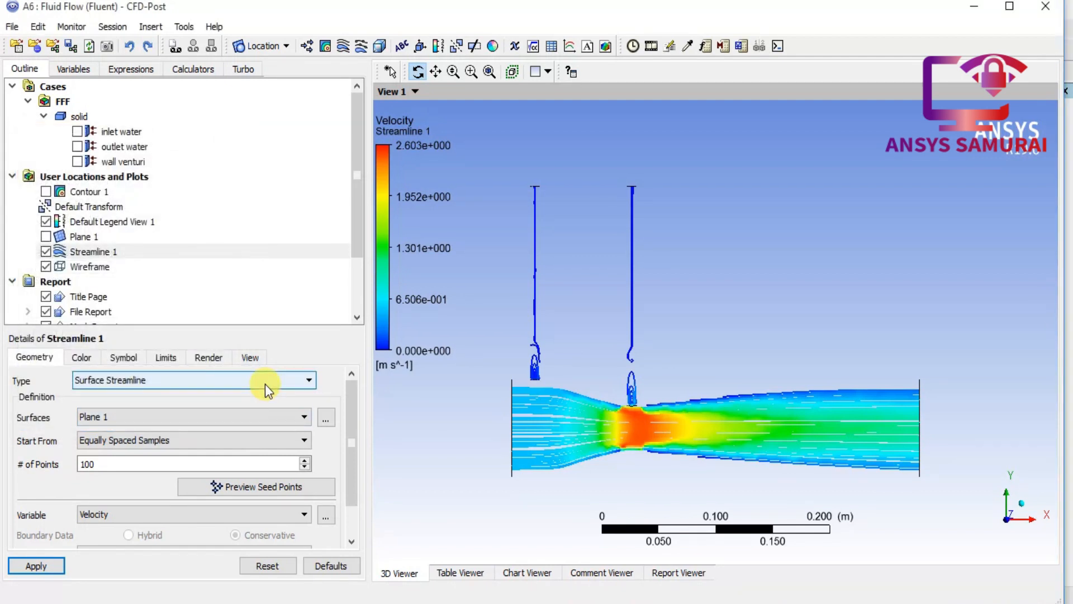
Step: Insert a two-point line along the flow axis from (-0.1, 0, 0) to (0.2, 0, 0) and apply it
scroll(311, 396, down, 2)
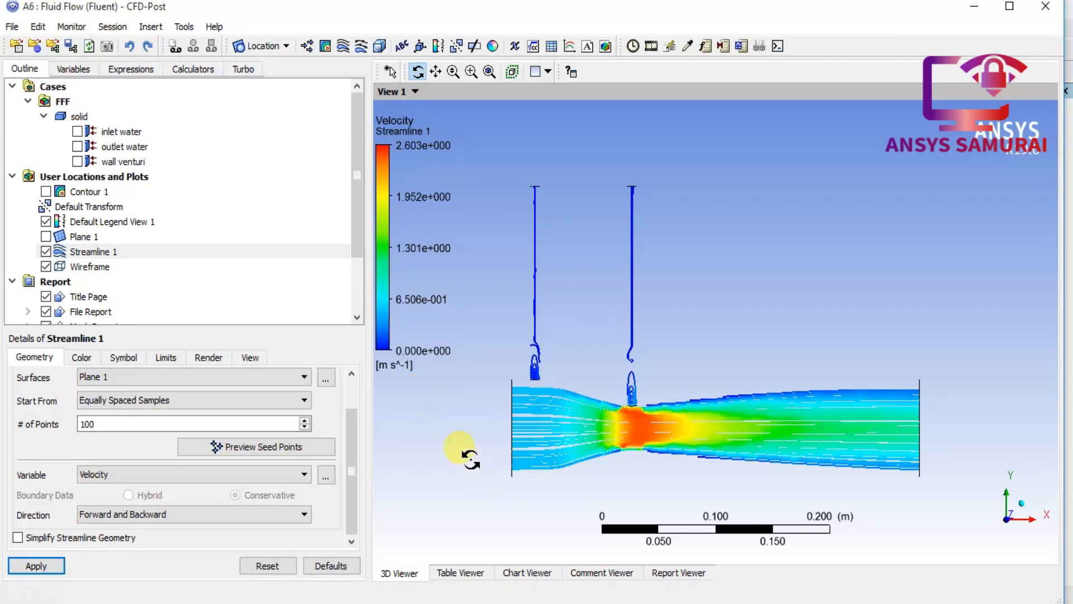
click(275, 47)
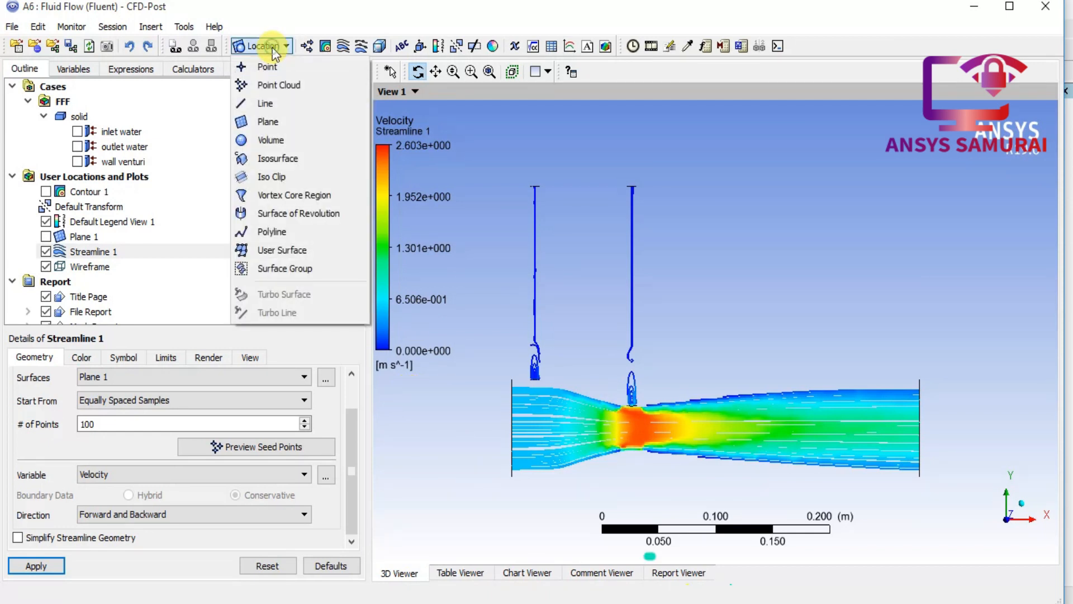
click(267, 101)
click(303, 167)
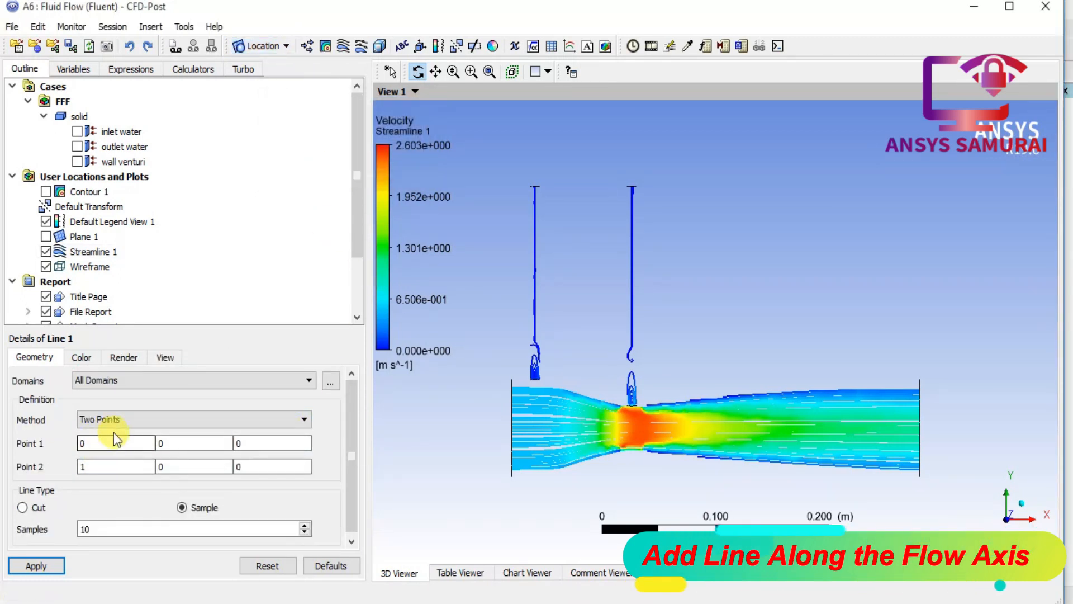
drag(115, 450, 80, 447)
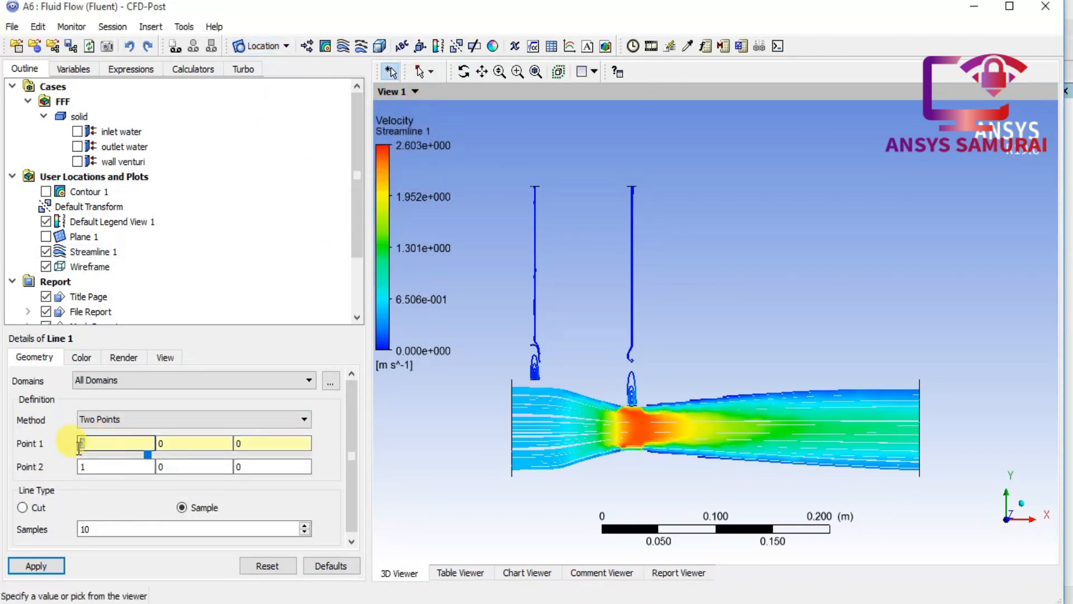
text(-0.1)
click(102, 468)
text(0.2)
click(36, 565)
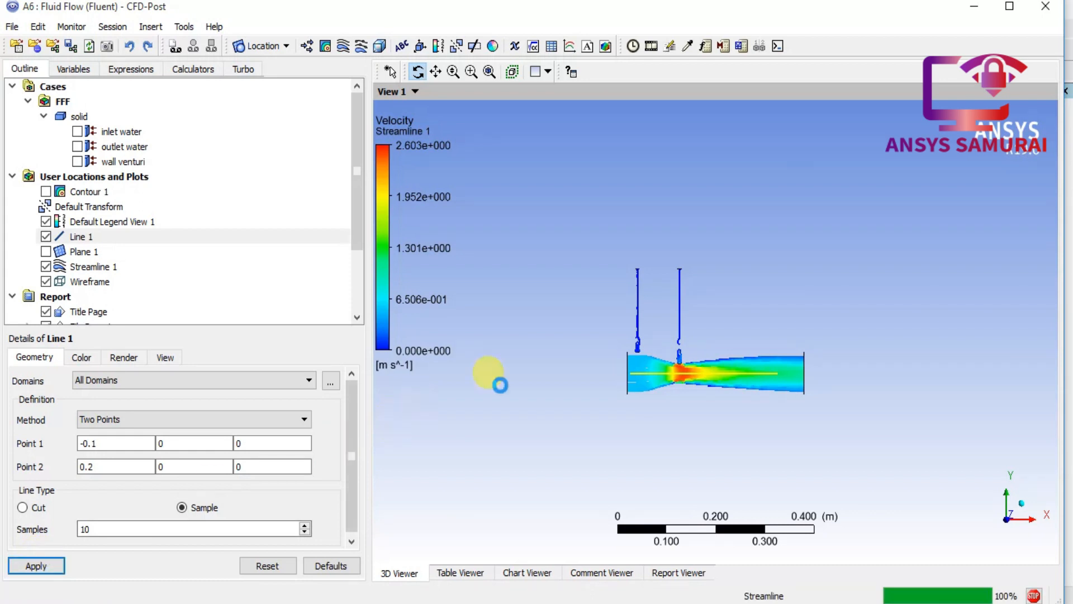
Step: Extend the line along the flow axis by setting Point 1 X to -0.12 and Point 2 X to 0.25, and apply it
click(125, 443)
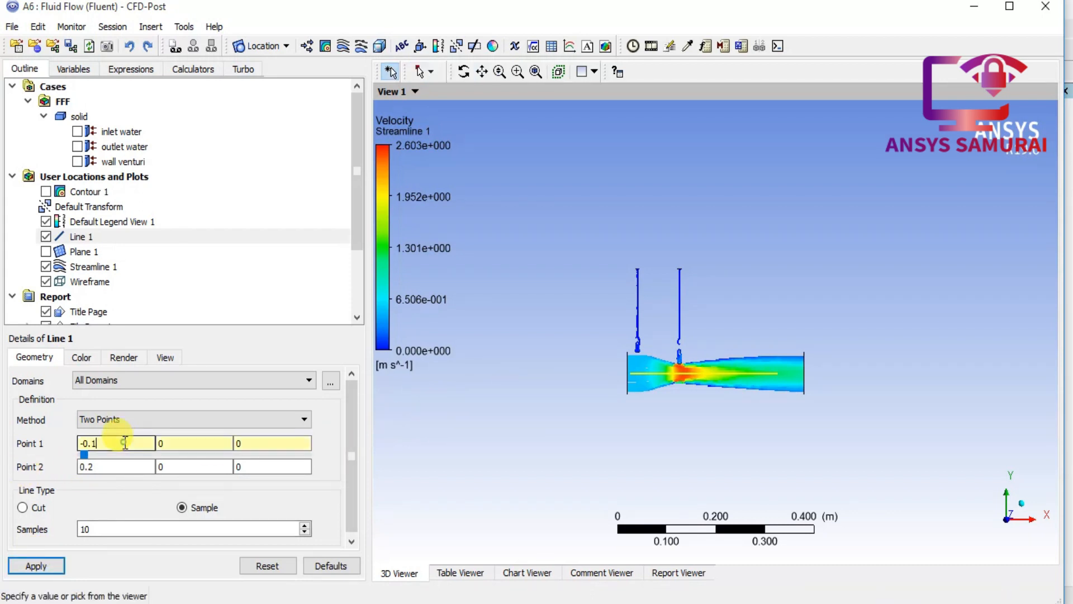
text(2)
click(102, 467)
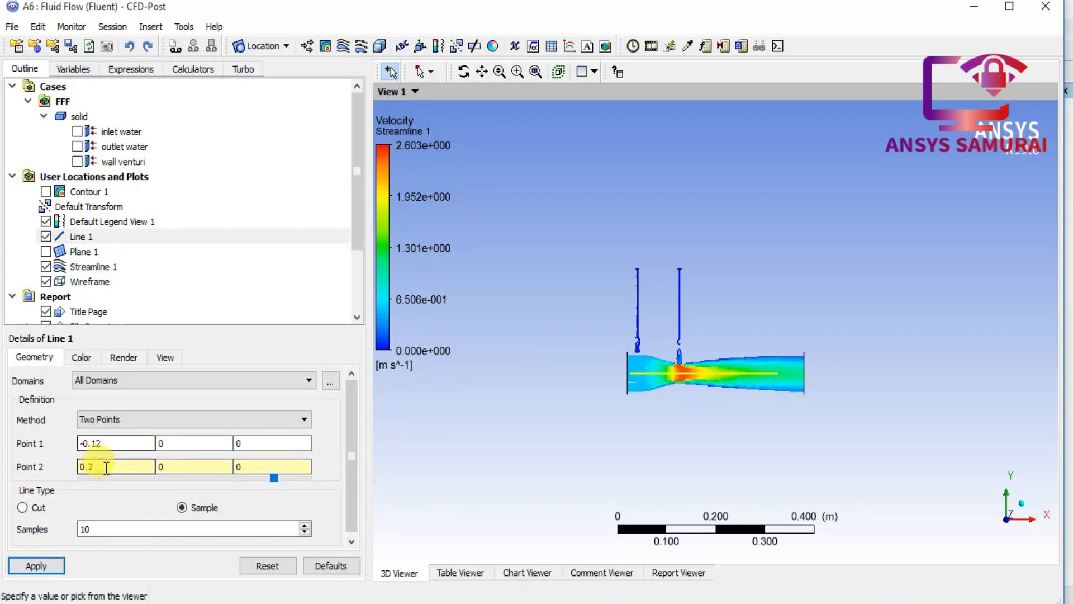
text(5)
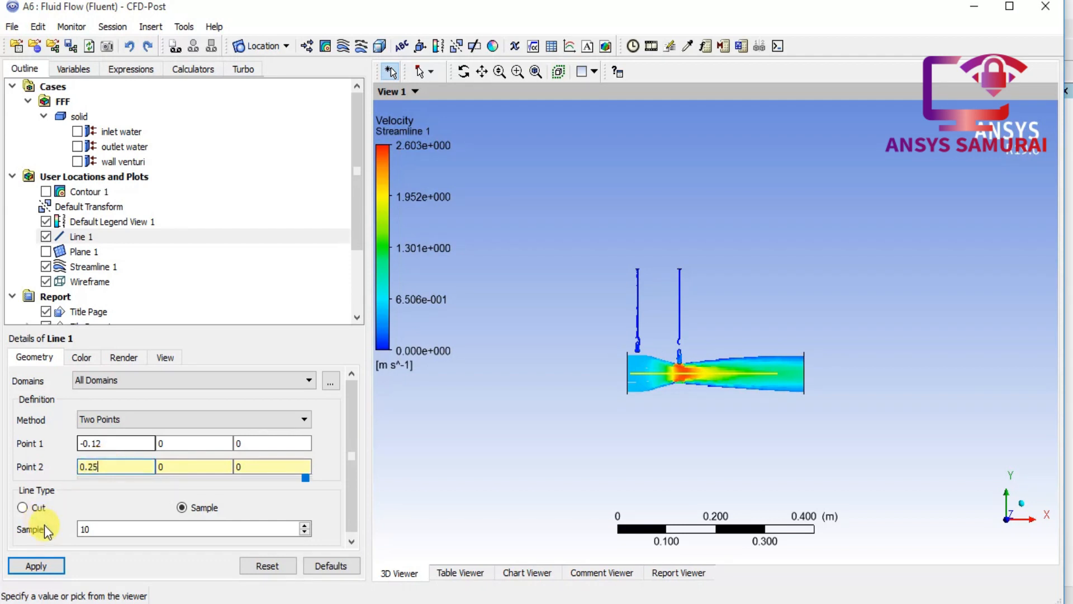
click(36, 565)
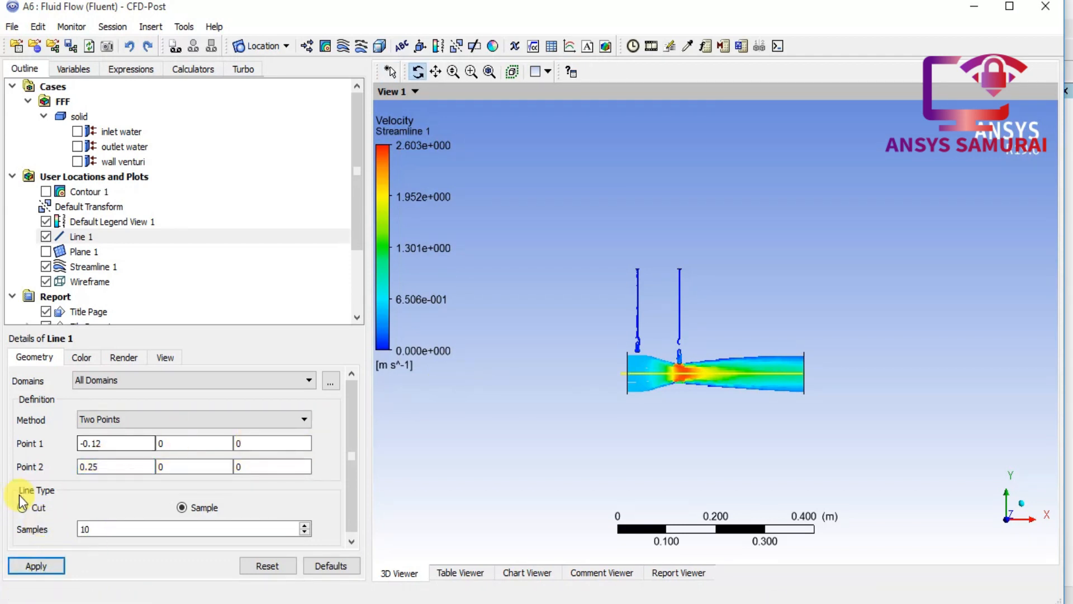
Step: Set the line's Point 1 X coordinate to -0.11 and apply the change
click(111, 442)
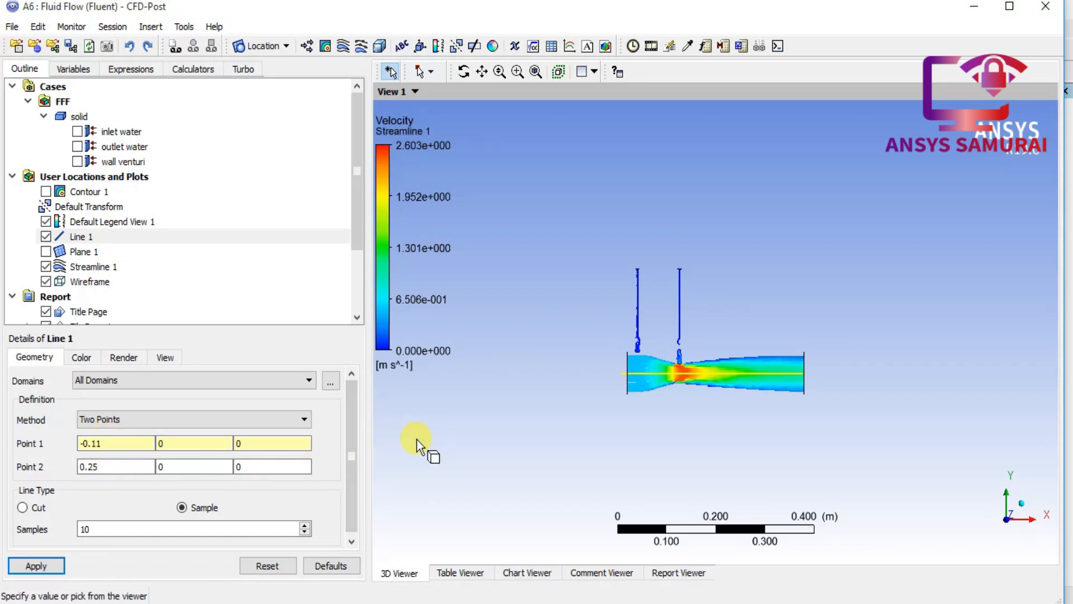
click(36, 565)
scroll(627, 383, down, 1)
scroll(627, 383, up, 1)
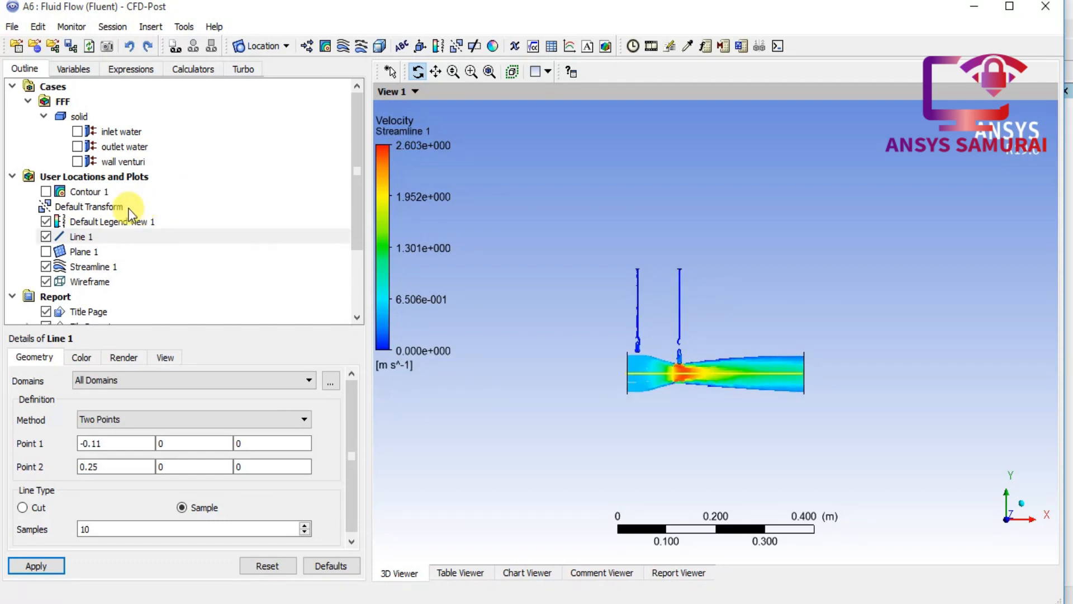
Step: Insert an XY line chart with the title "Pressure Variation"
click(106, 237)
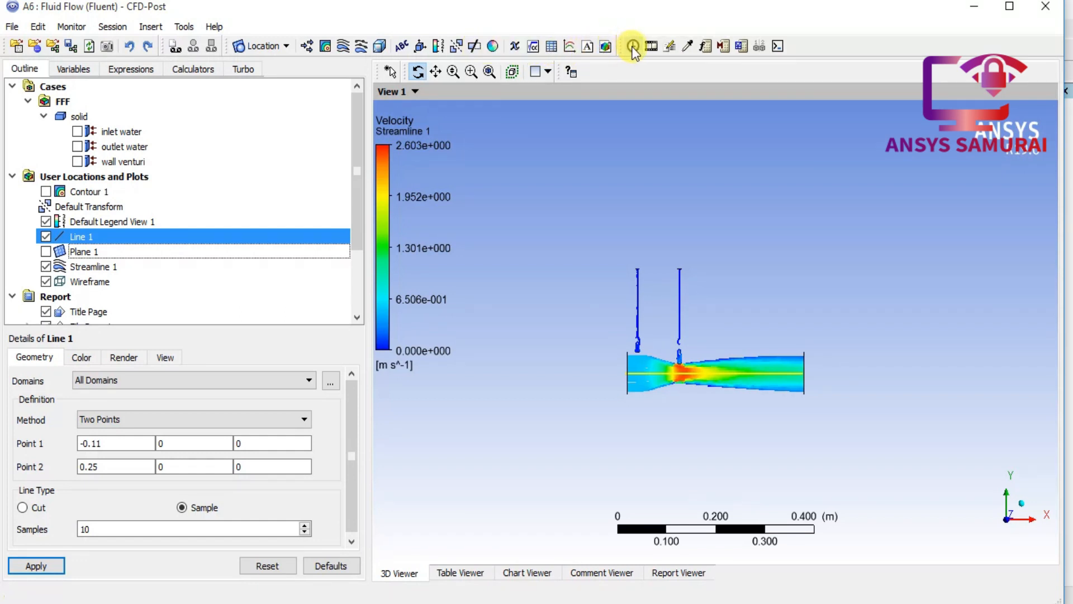
click(570, 47)
click(598, 116)
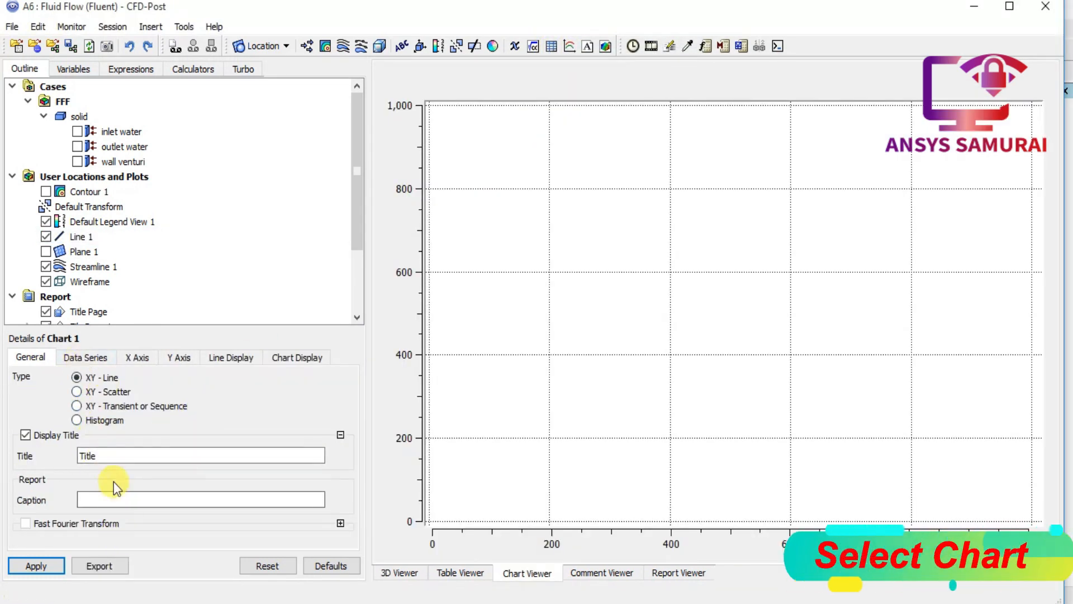
double_click(107, 457)
text(P)
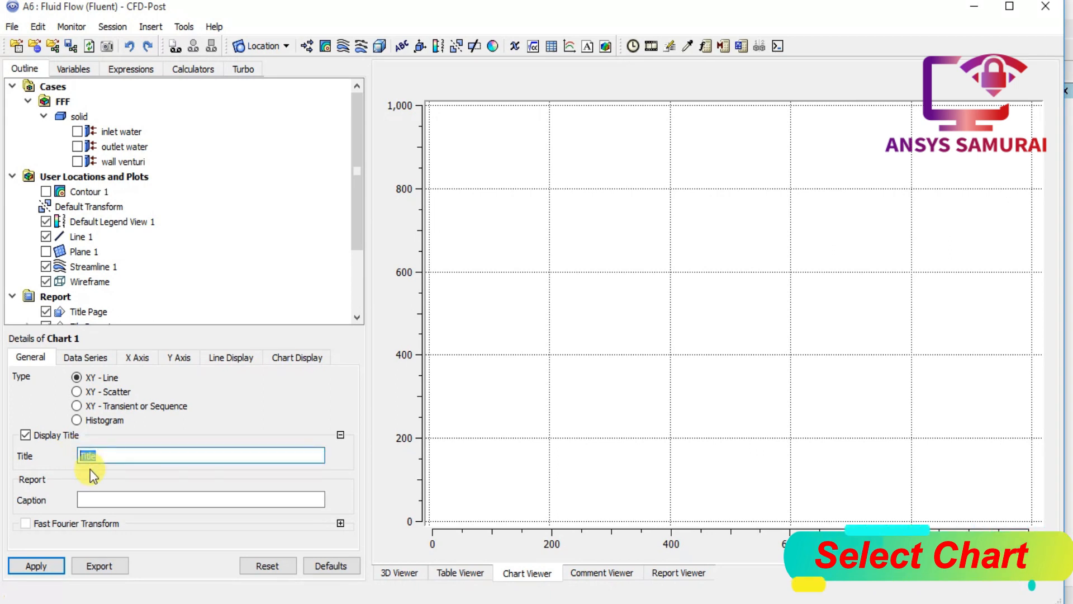
text(ressure Varia)
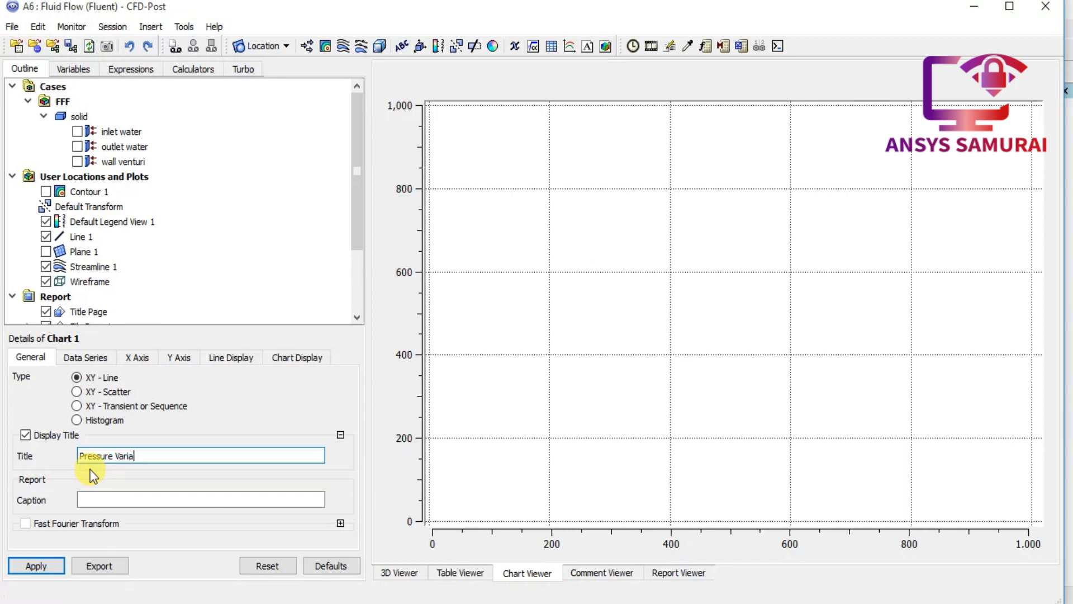
text(tion)
Step: Use Line 1 as the location data source for the chart's Series 1
click(76, 357)
click(168, 417)
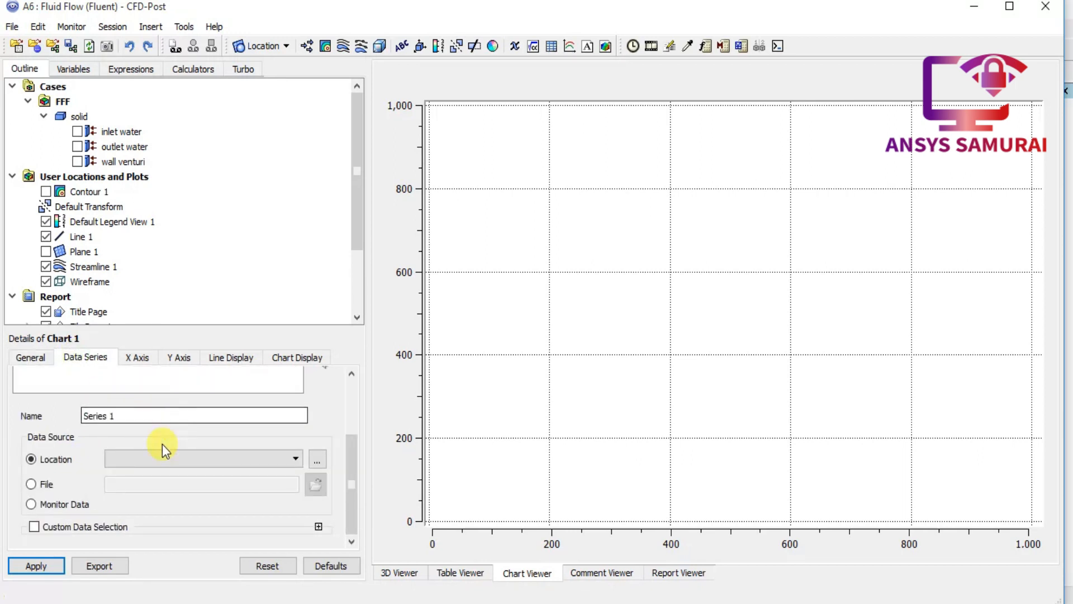
click(166, 459)
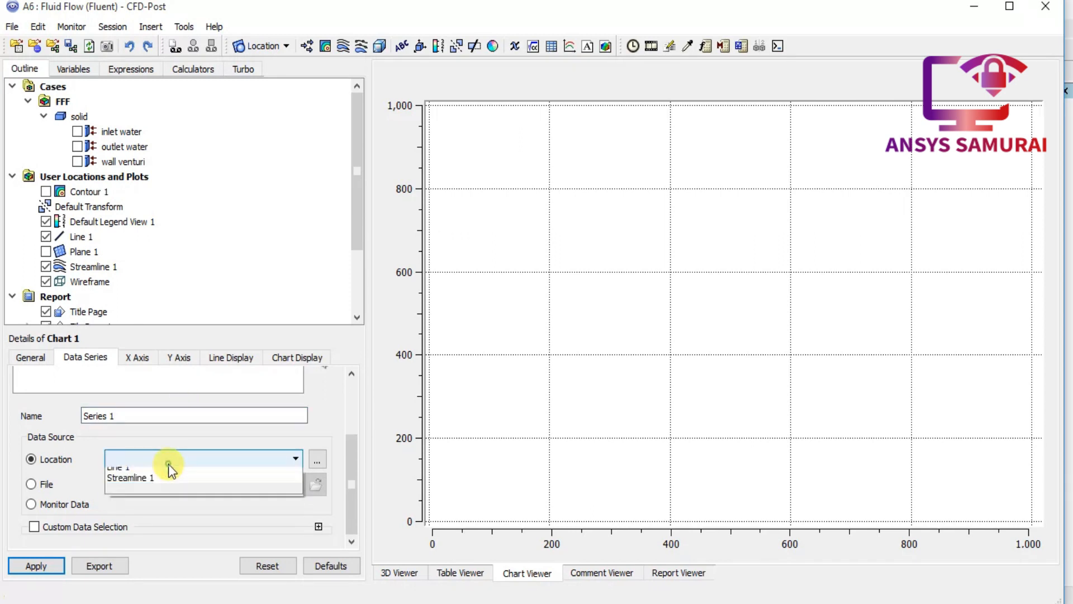
click(166, 472)
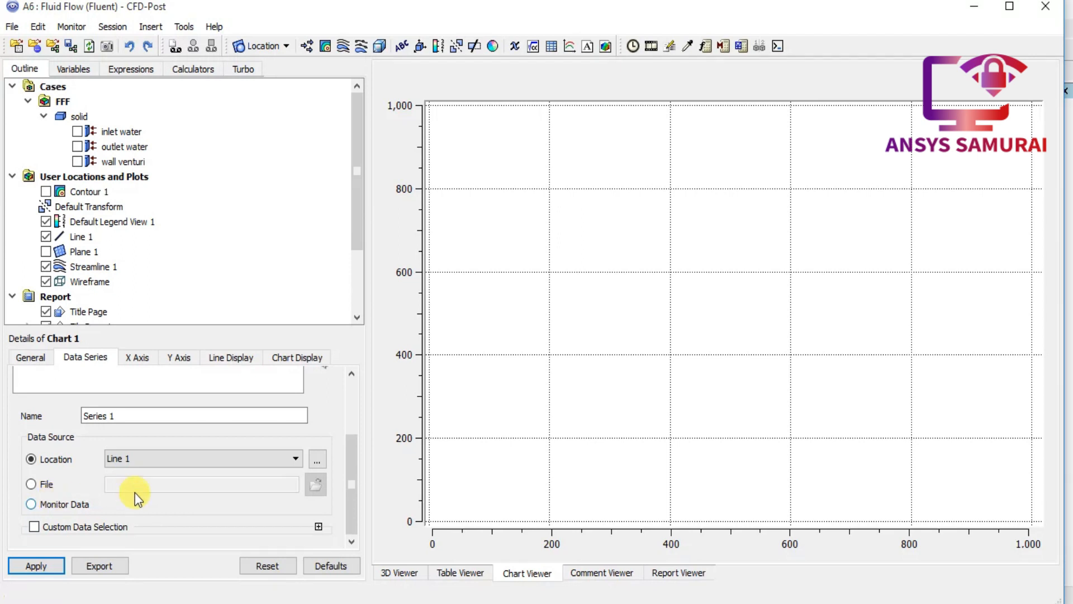
scroll(88, 514, up, 2)
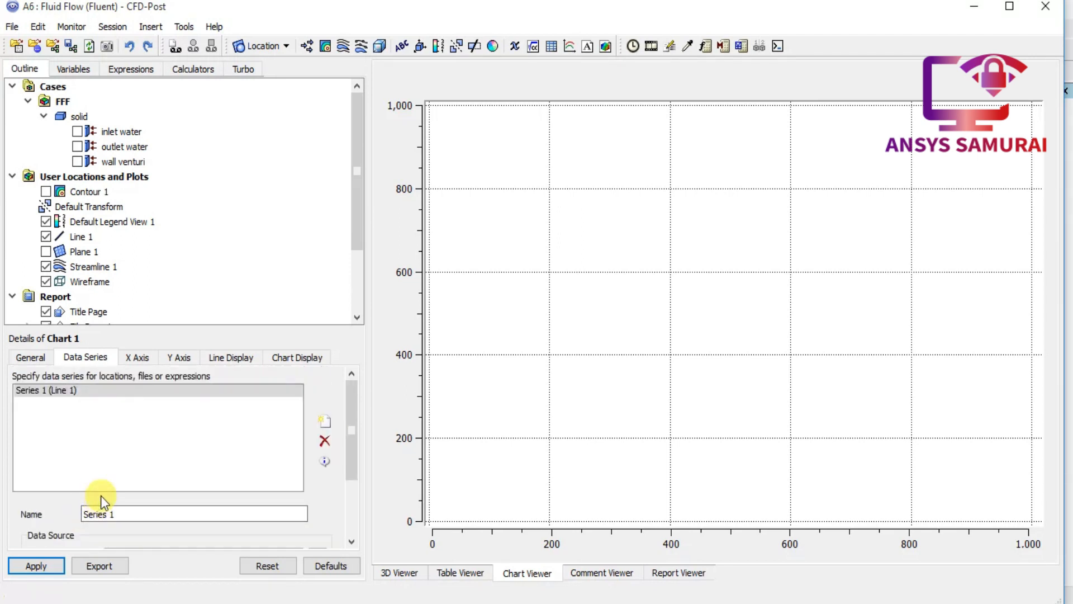
scroll(82, 478, down, 1)
scroll(85, 489, up, 1)
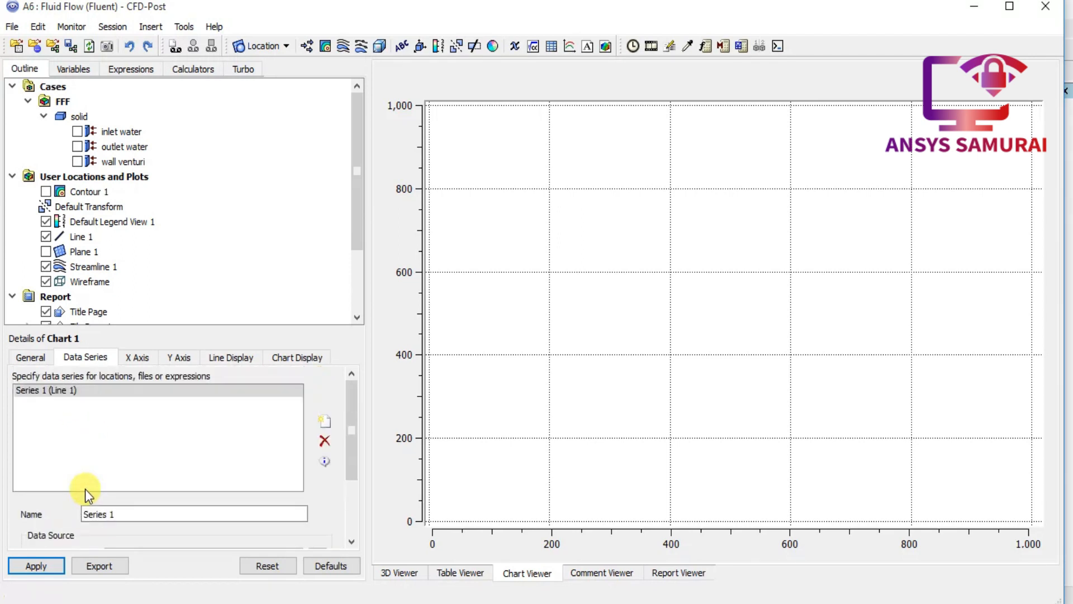
Step: Set the chart's X axis variable to Pressure
click(129, 358)
scroll(95, 457, down, 3)
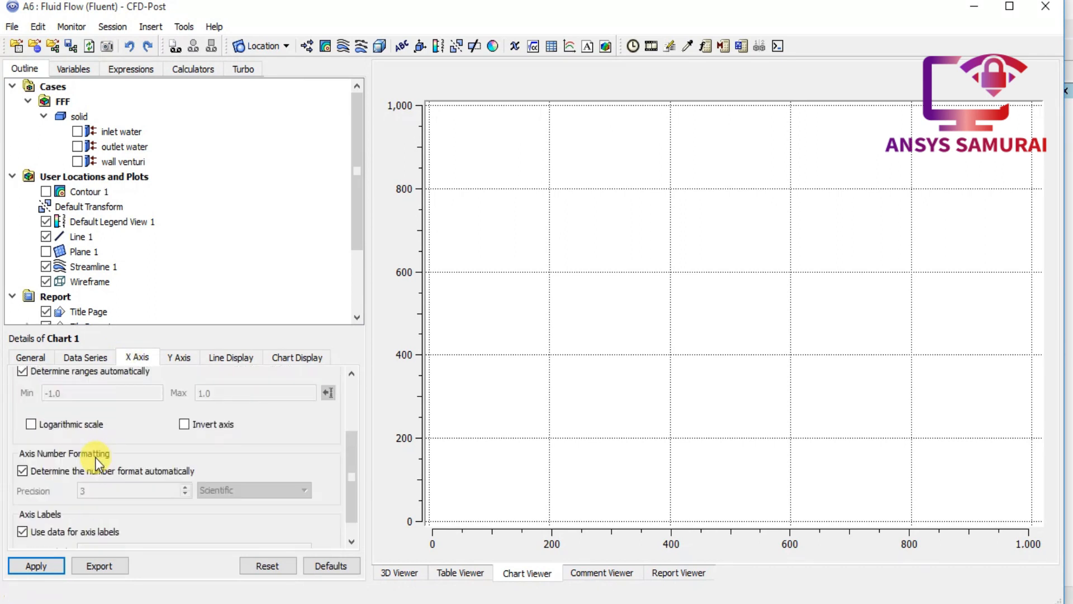
scroll(105, 467, up, 1)
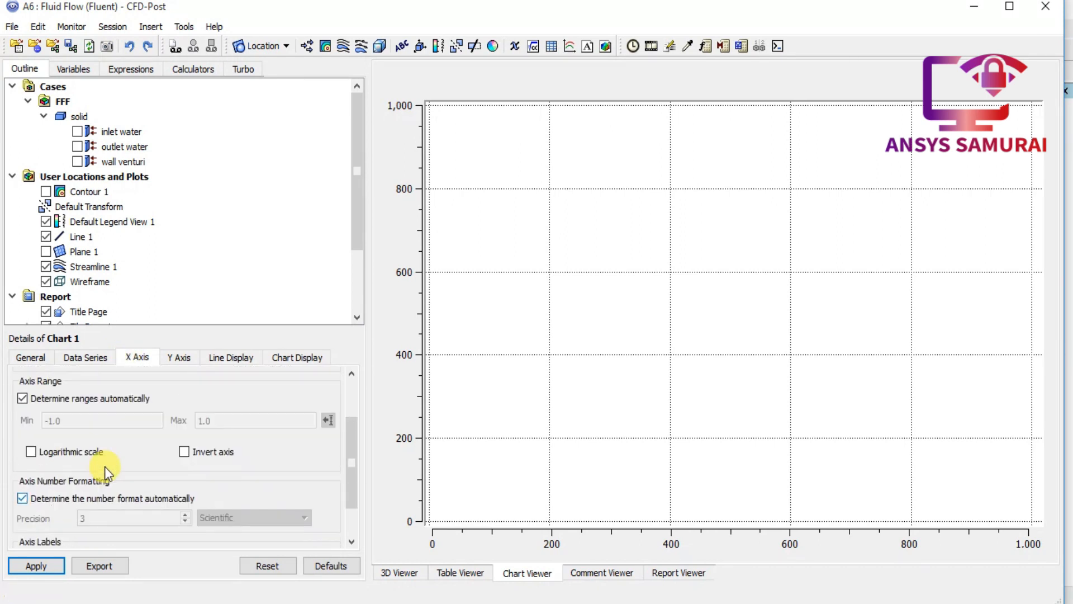
scroll(105, 467, up, 1)
scroll(105, 466, up, 1)
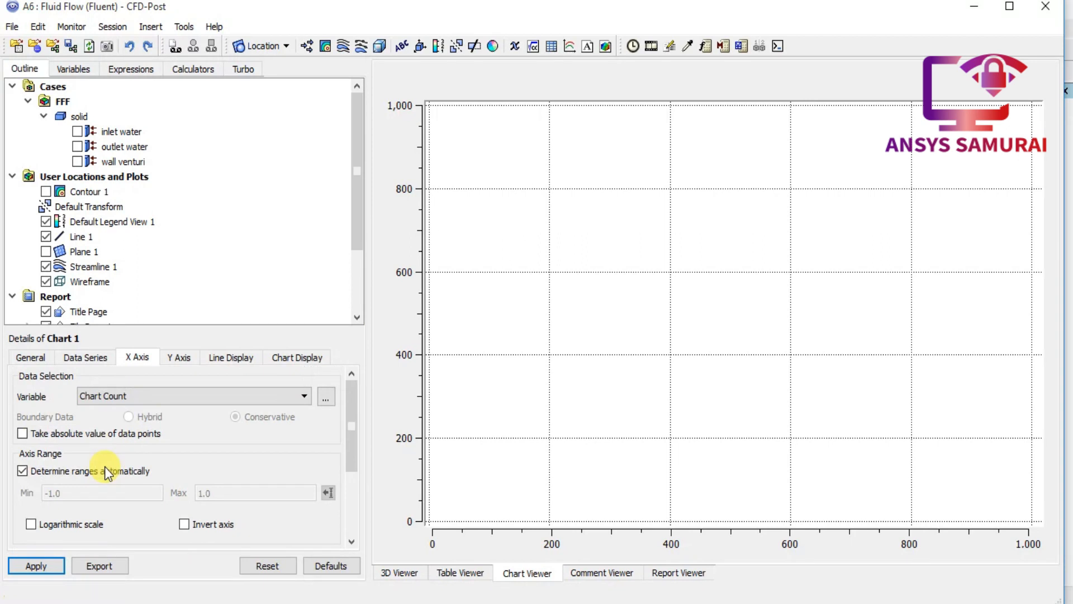
click(187, 397)
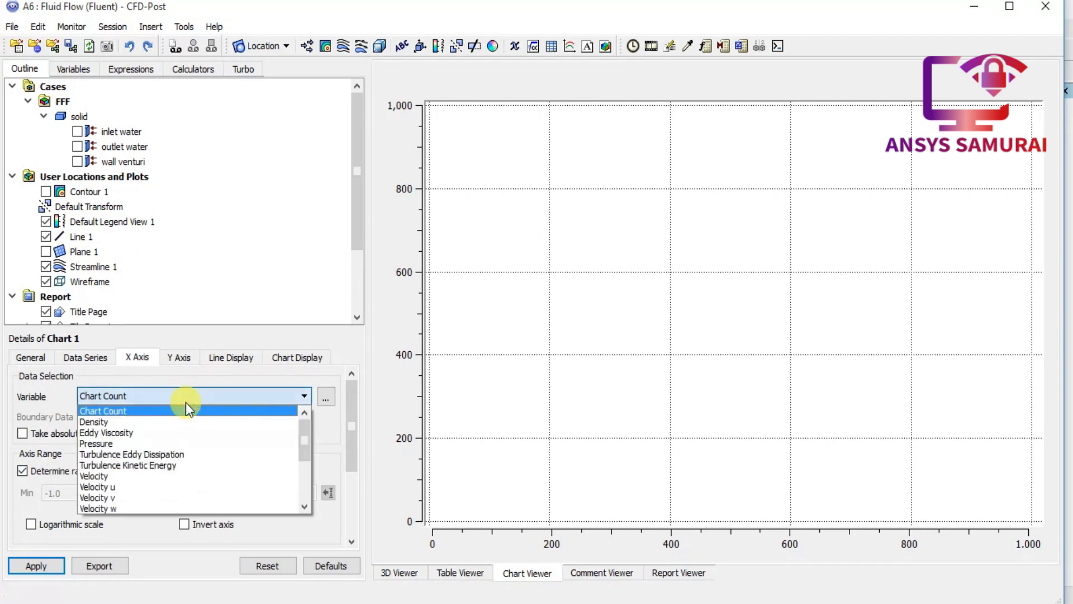
click(166, 443)
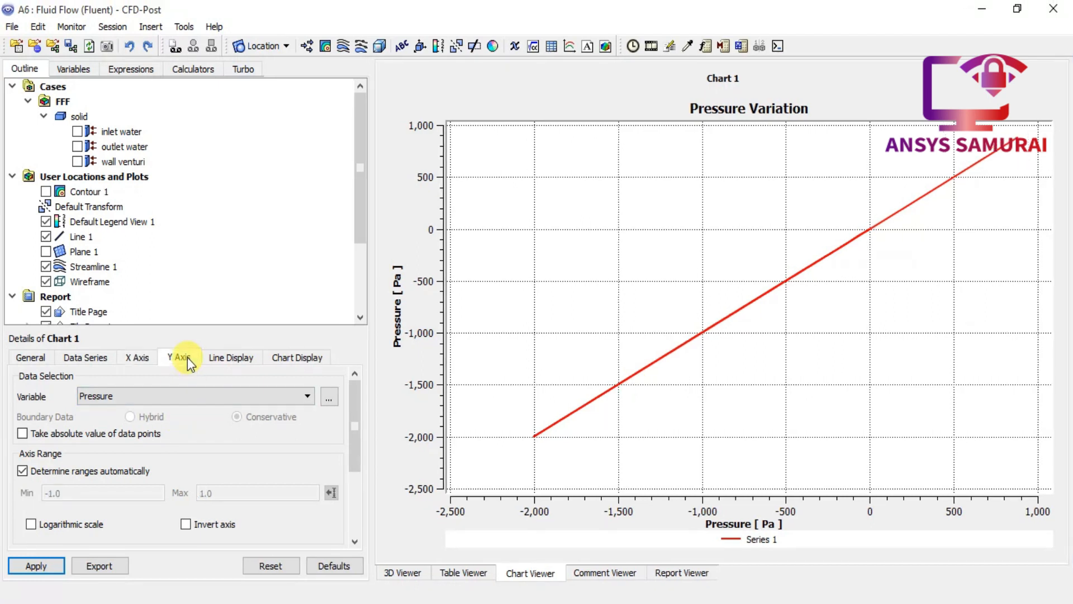
Step: Set the chart's X axis variable to Chart Count and apply it to plot pressure along the line
click(126, 394)
click(122, 414)
click(44, 566)
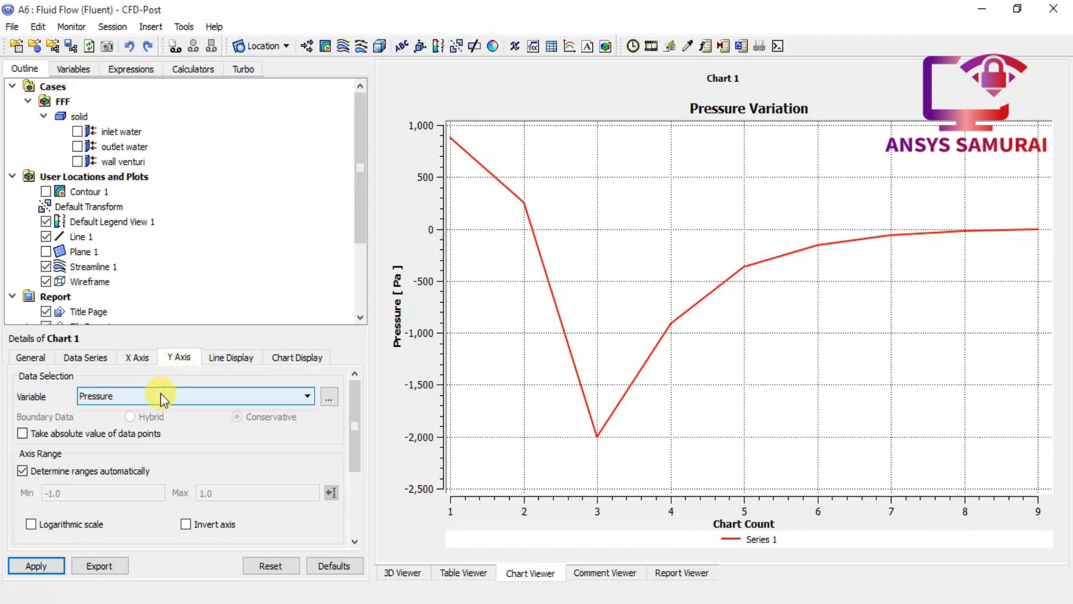
Step: Set the chart's Y axis variable to Velocity and apply it to plot velocity along the line
click(160, 397)
click(120, 466)
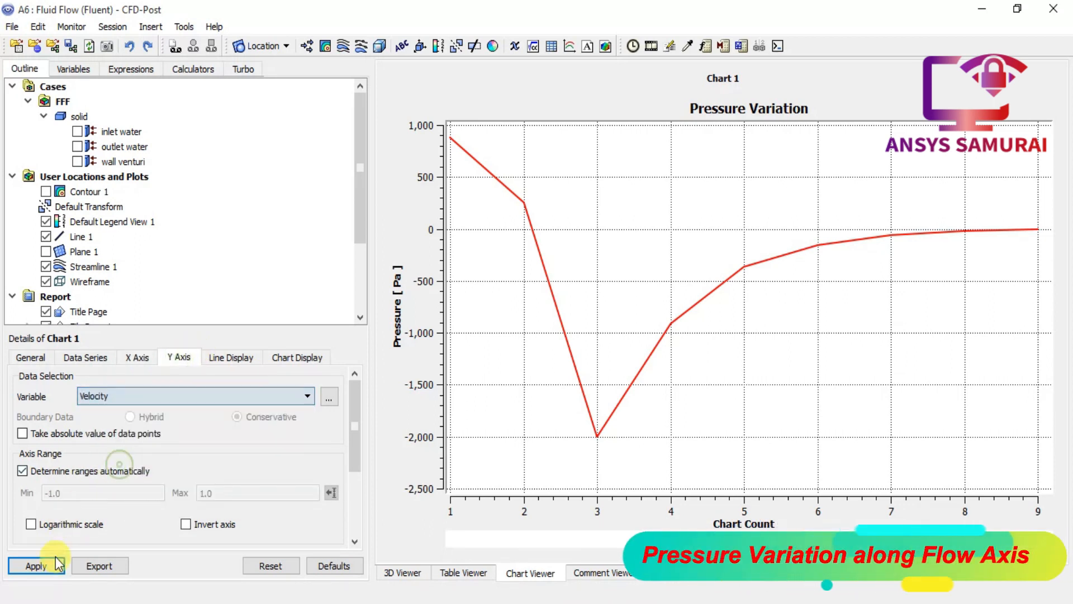
click(36, 566)
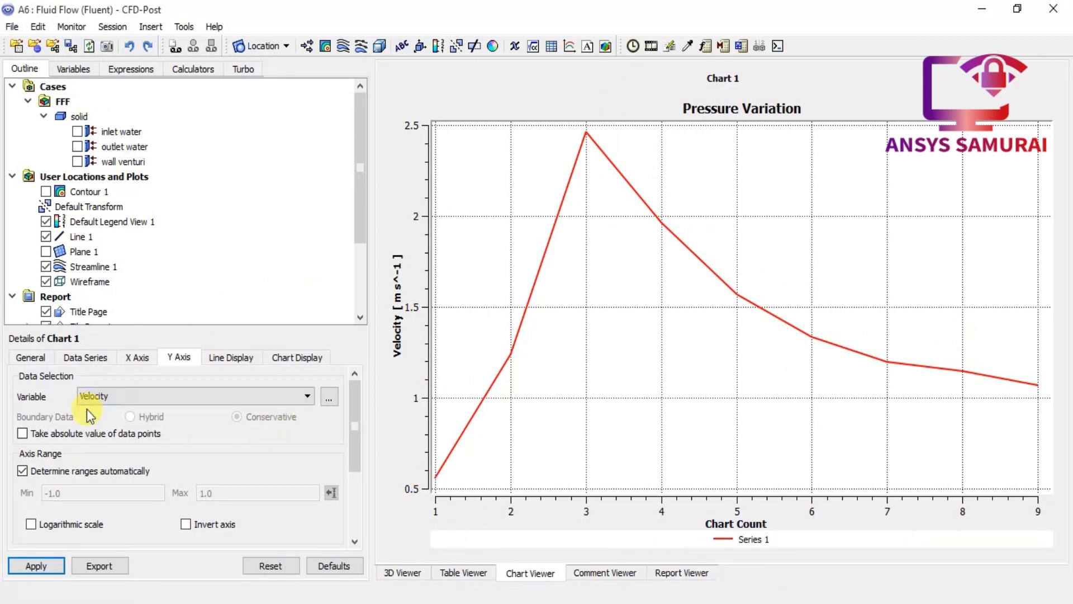
click(13, 27)
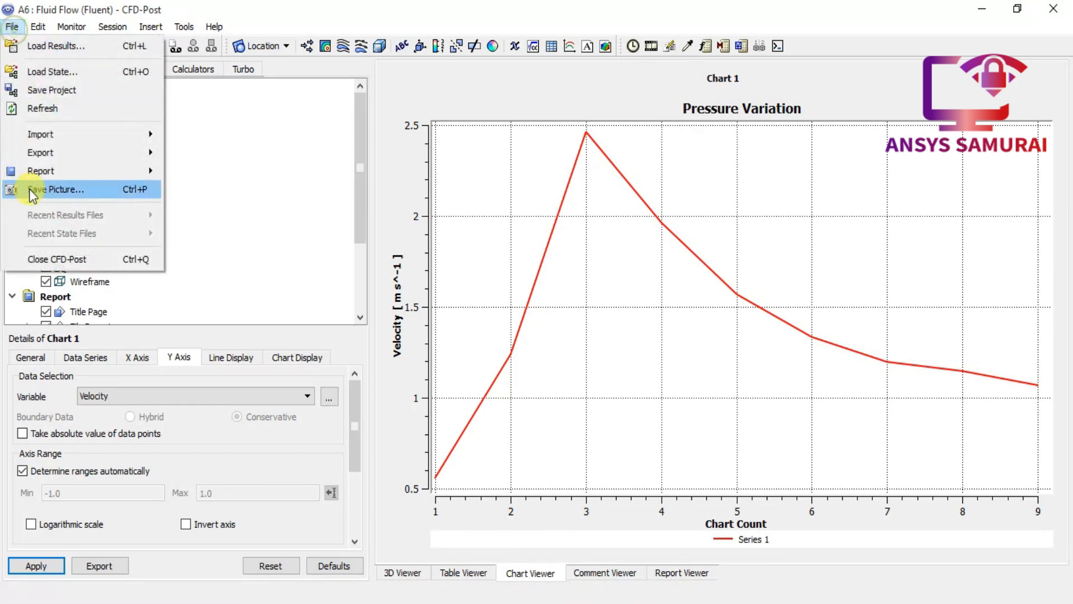
click(427, 309)
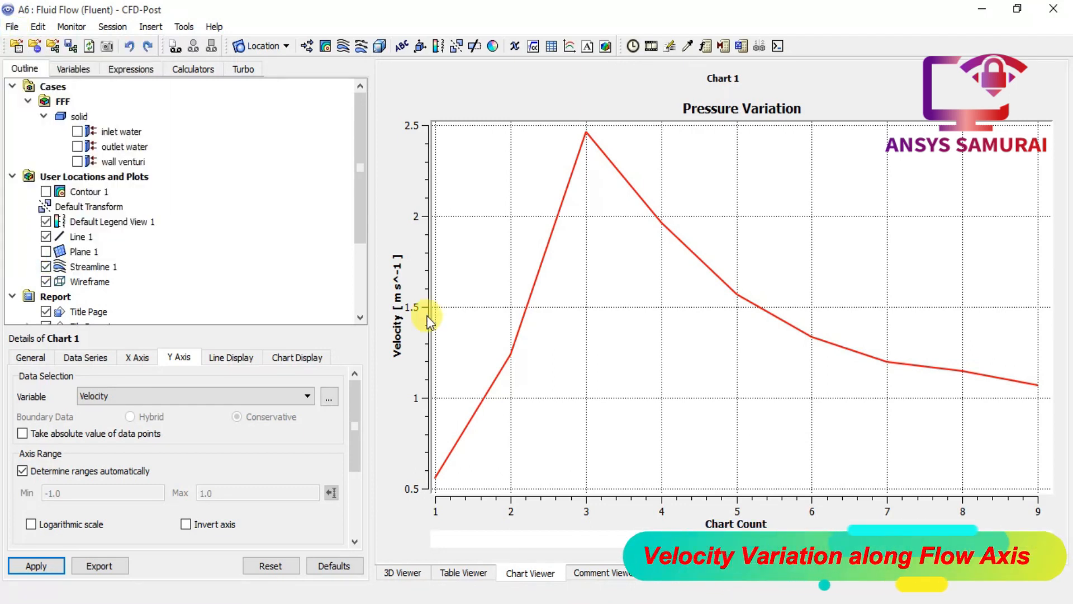